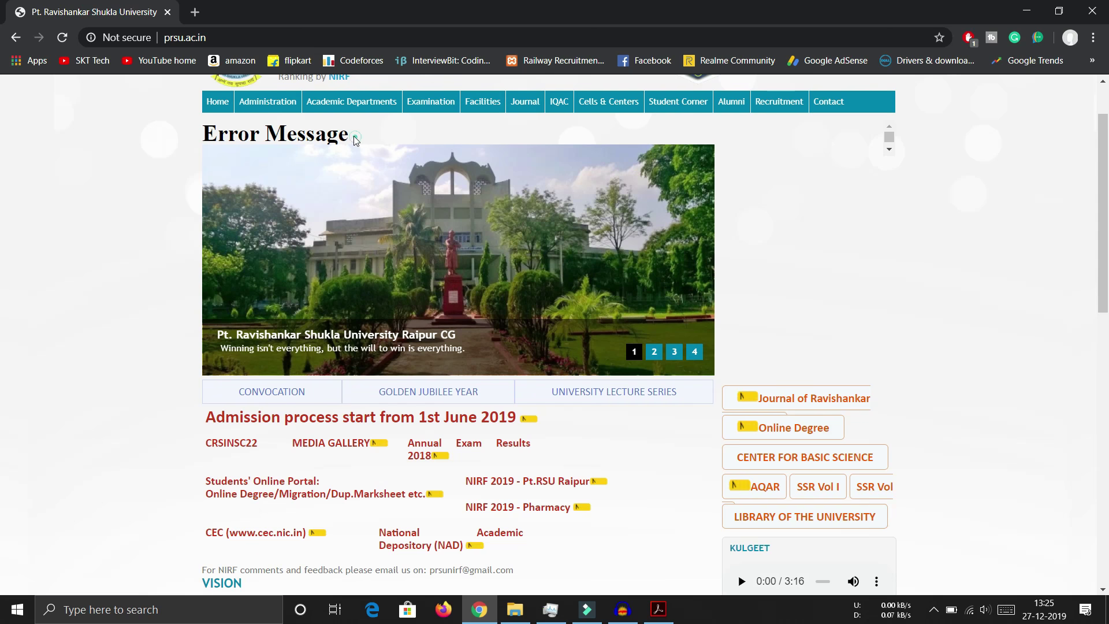
# Scroll the prsu.ac.in home page and follow the 'Annual 2018' exam link.
pyautogui.moveTo(353, 142); pyautogui.dragTo(154, 232)
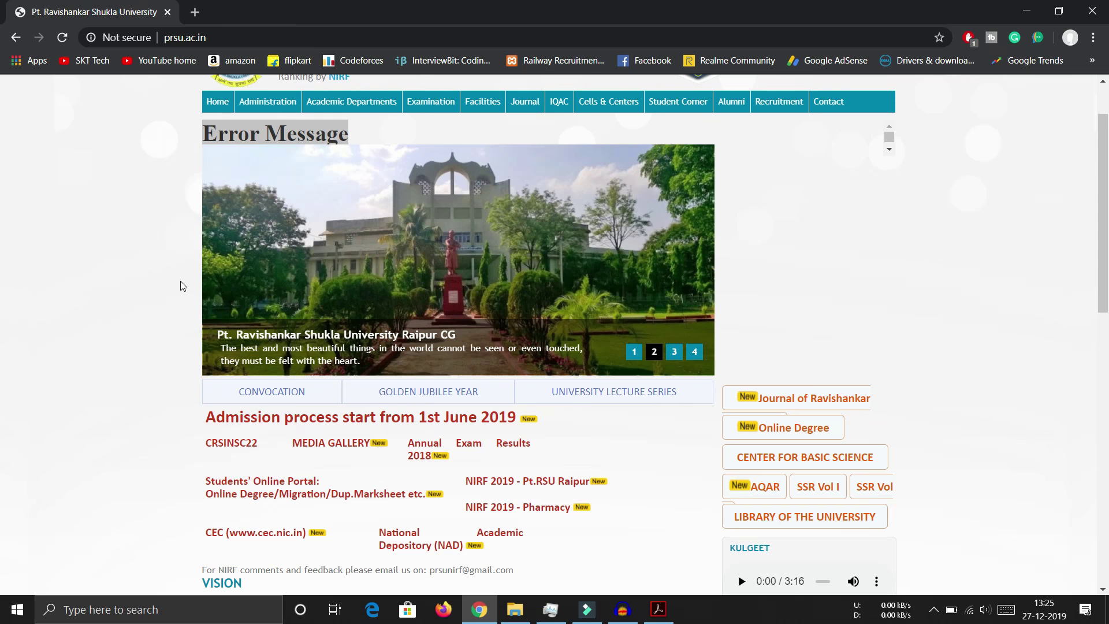
pyautogui.scroll(-2, 178, 284)
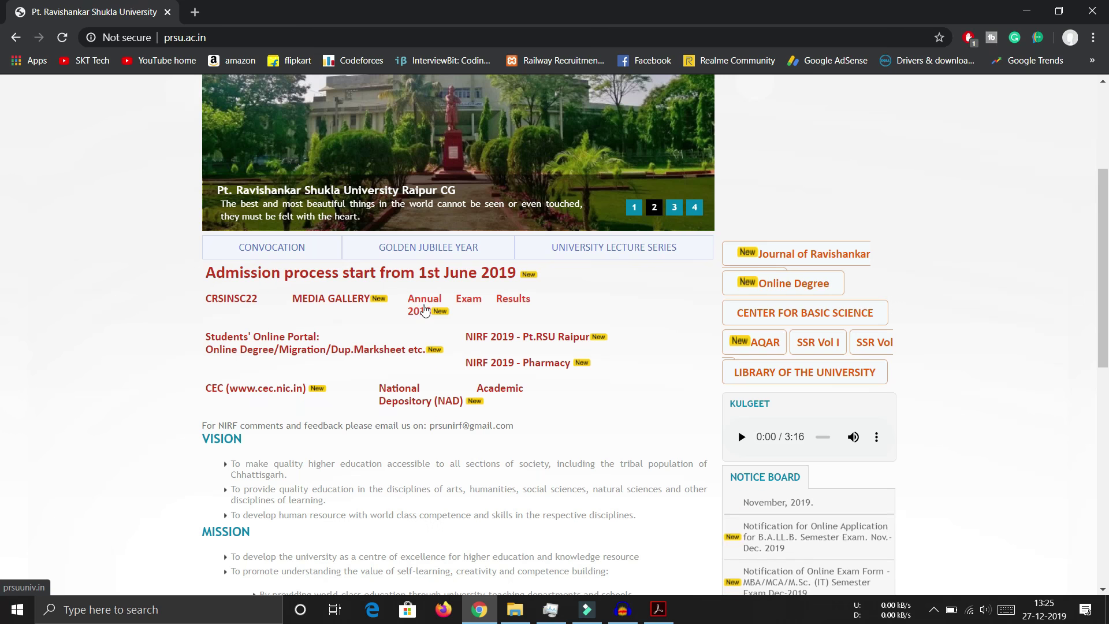
pyautogui.click(425, 311)
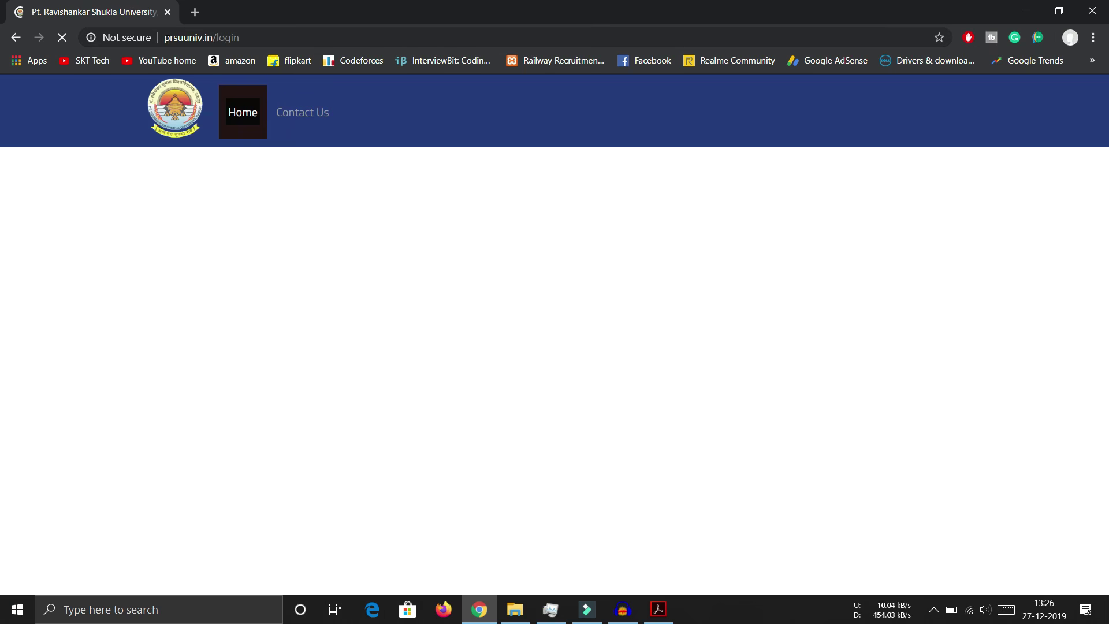
# Let the prsuuniv.in home page finish loading and scroll through it and back to the top.
pyautogui.moveTo(164, 38); pyautogui.dragTo(217, 42)
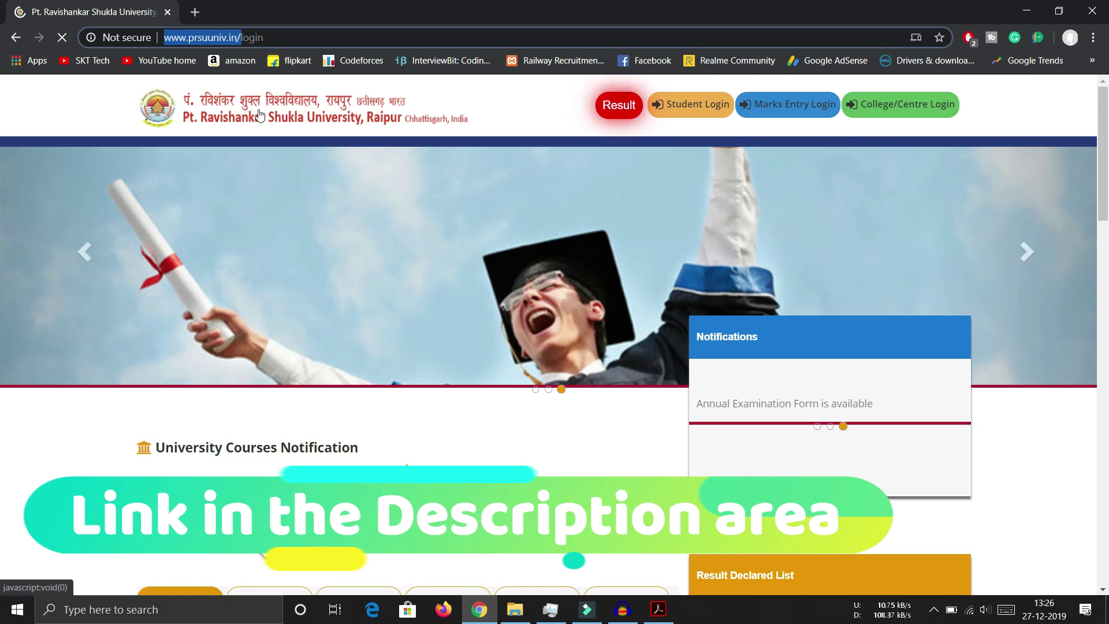
pyautogui.click(275, 160)
pyautogui.scroll(-10, 275, 159)
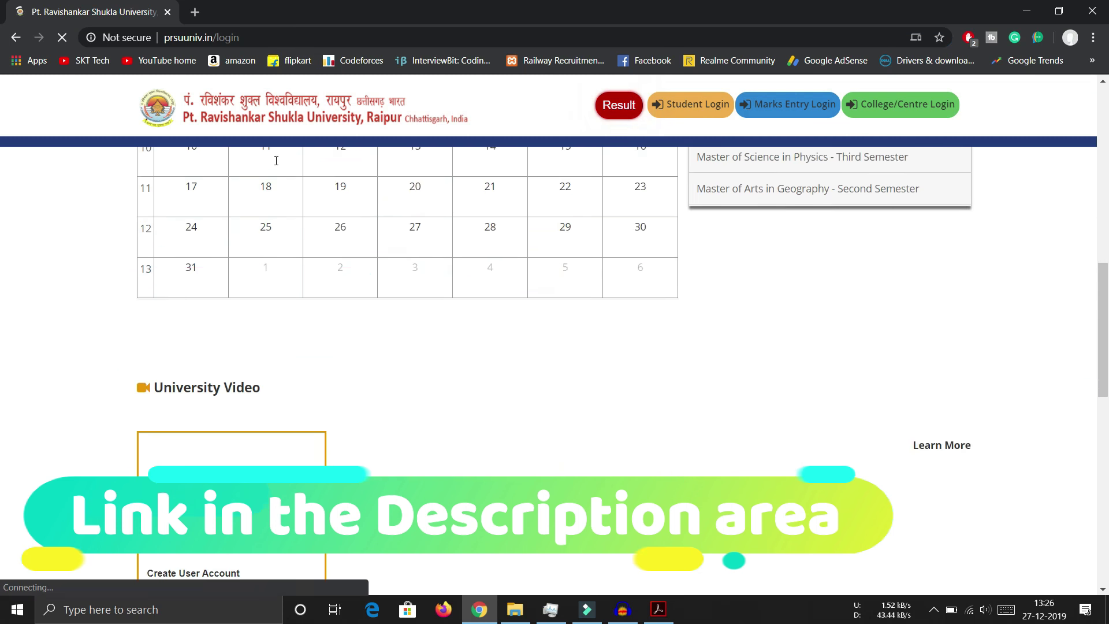
pyautogui.scroll(5, 277, 166)
pyautogui.scroll(-8, 276, 166)
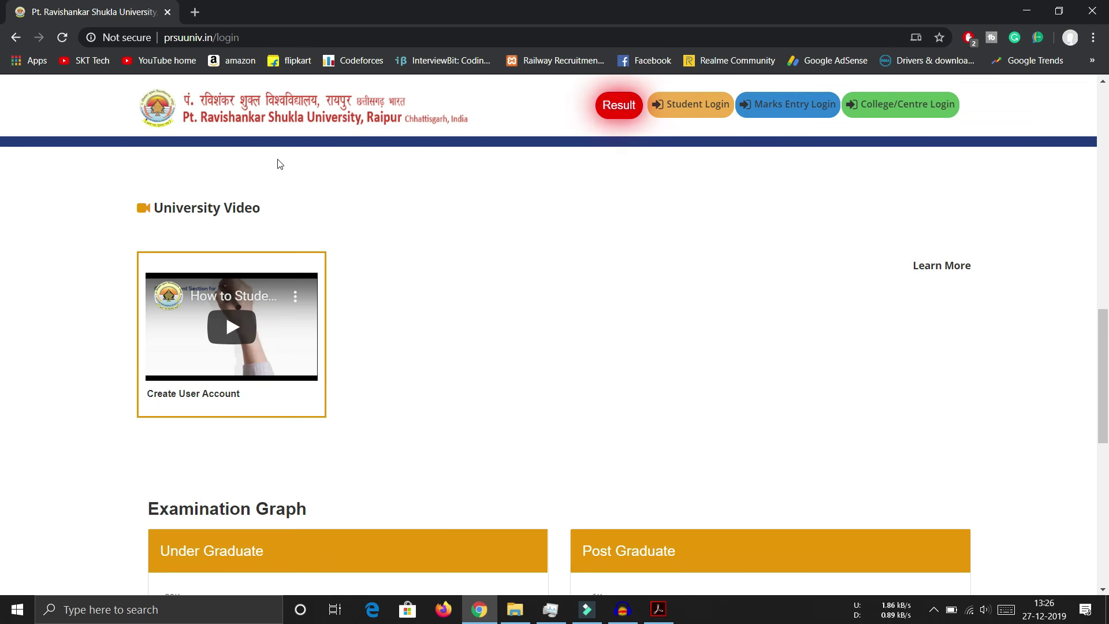
pyautogui.scroll(13, 279, 164)
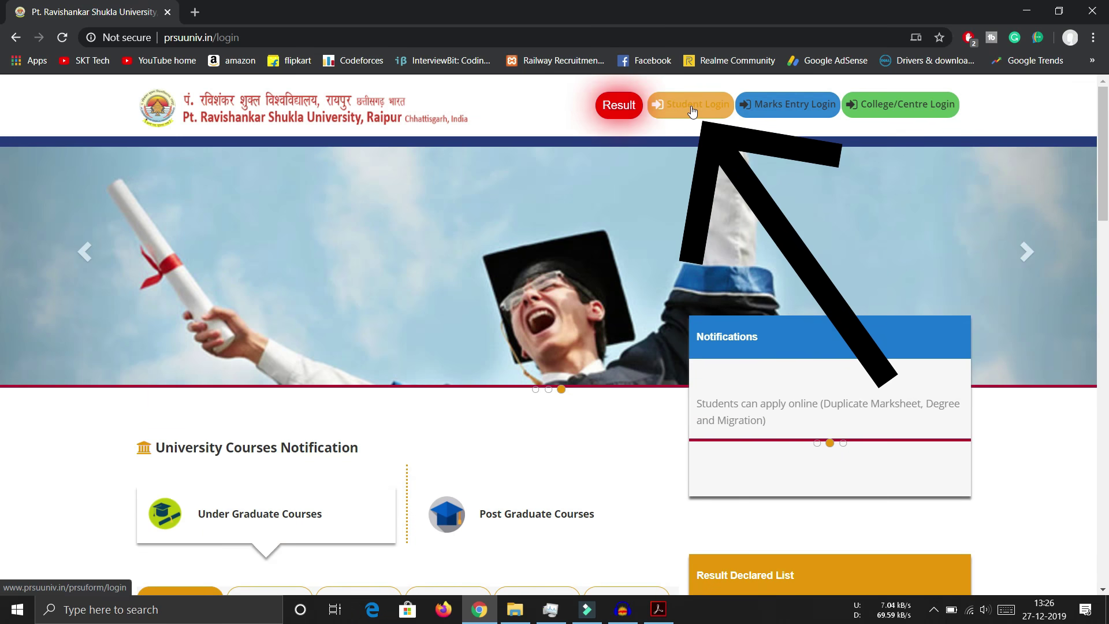
# Go to the Student Login page and open the 'Create an account' sign-up form.
pyautogui.click(693, 110)
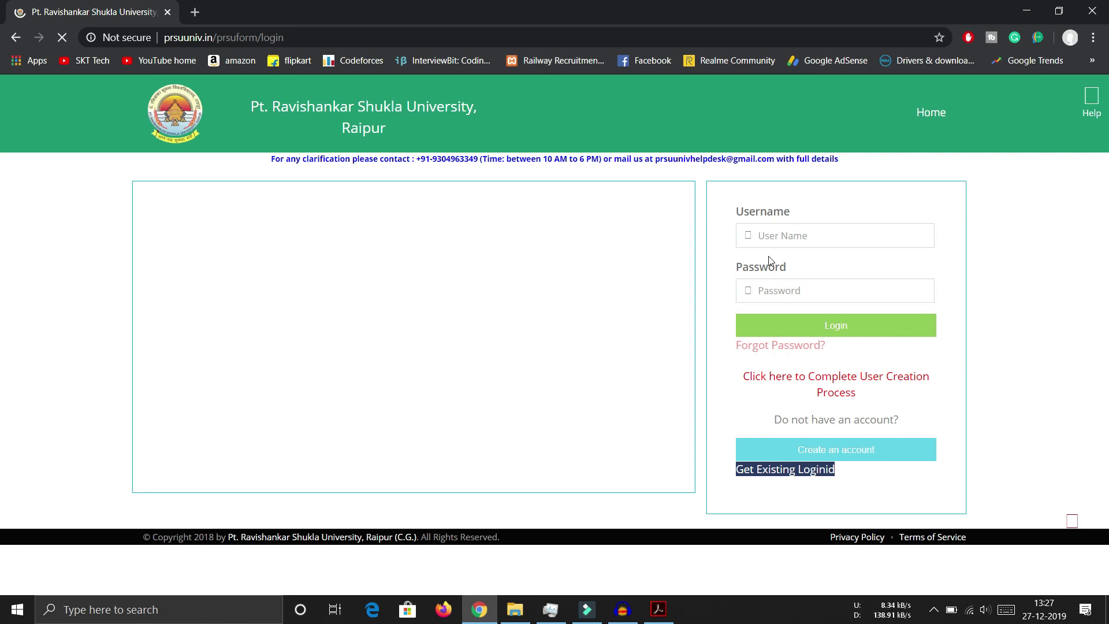
pyautogui.click(803, 242)
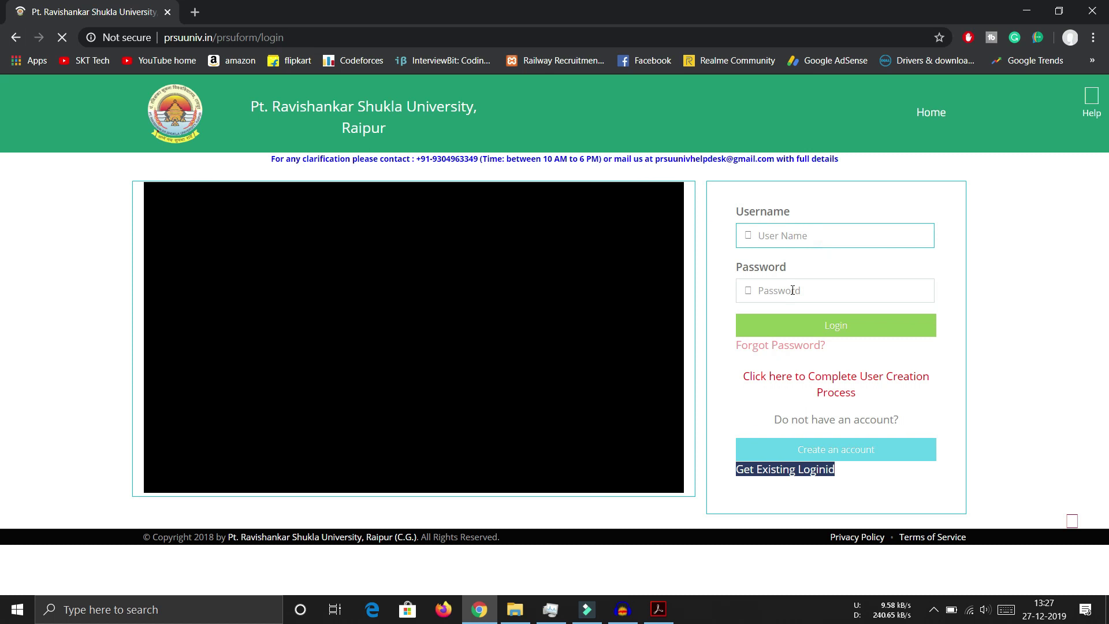
pyautogui.click(798, 286)
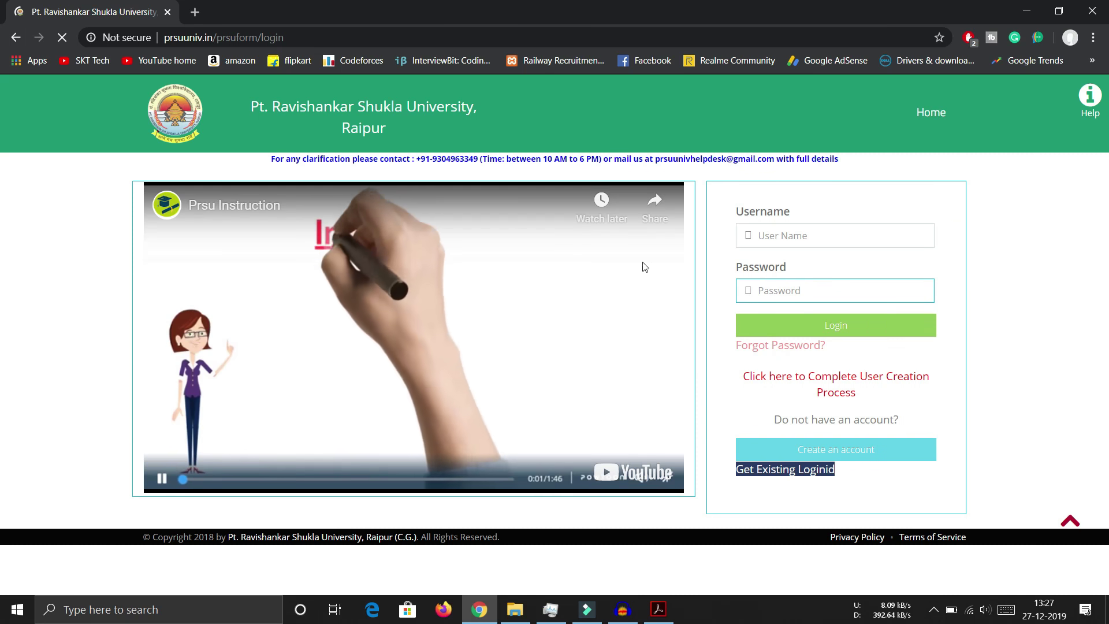
pyautogui.click(572, 263)
pyautogui.click(799, 209)
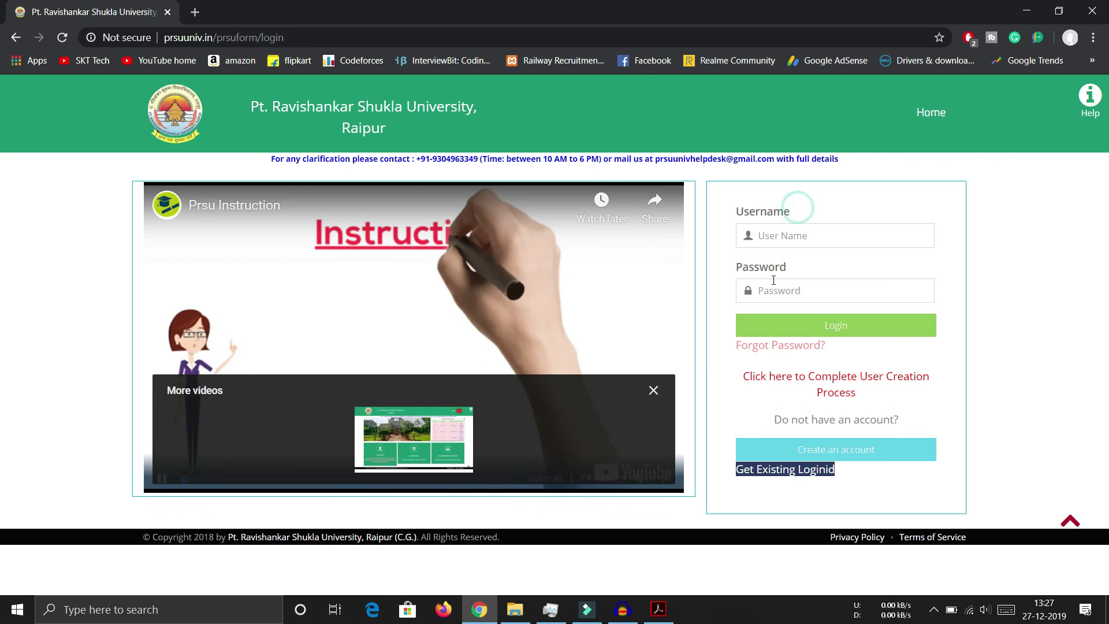
pyautogui.moveTo(792, 277); pyautogui.dragTo(742, 271)
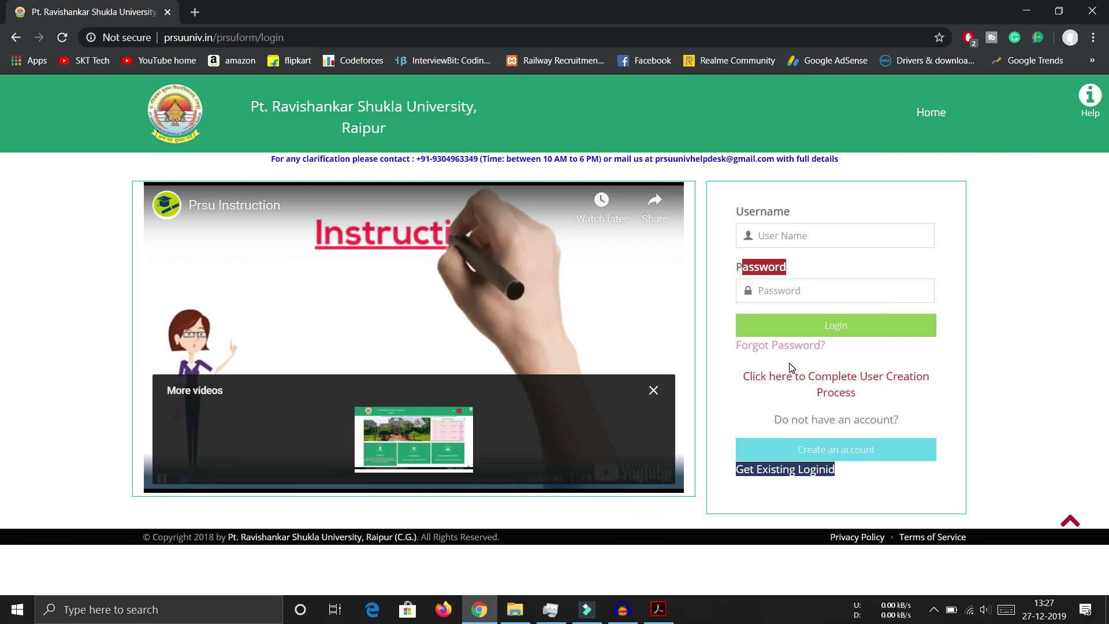
pyautogui.click(840, 456)
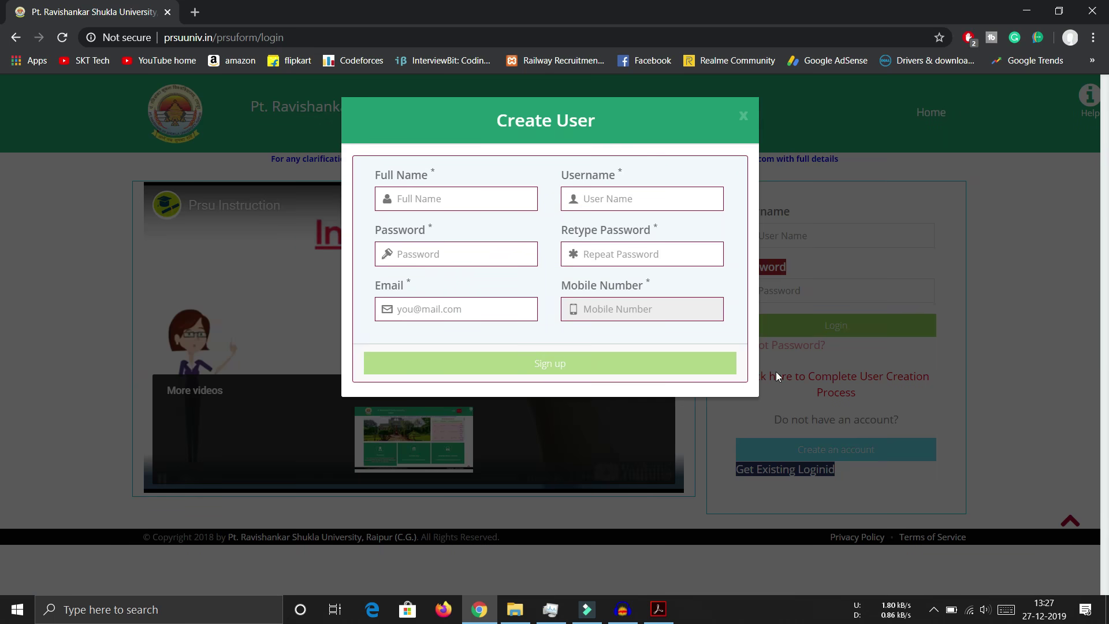
# Enter the full name and a username in the Create User form.
pyautogui.moveTo(600, 122); pyautogui.dragTo(514, 116)
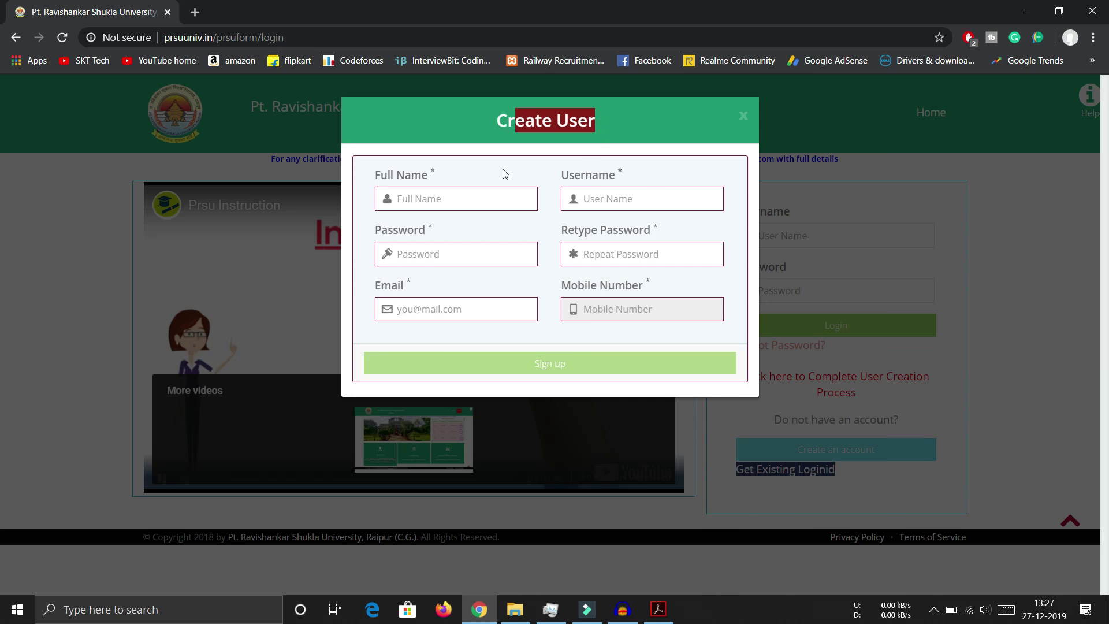
pyautogui.click(494, 198)
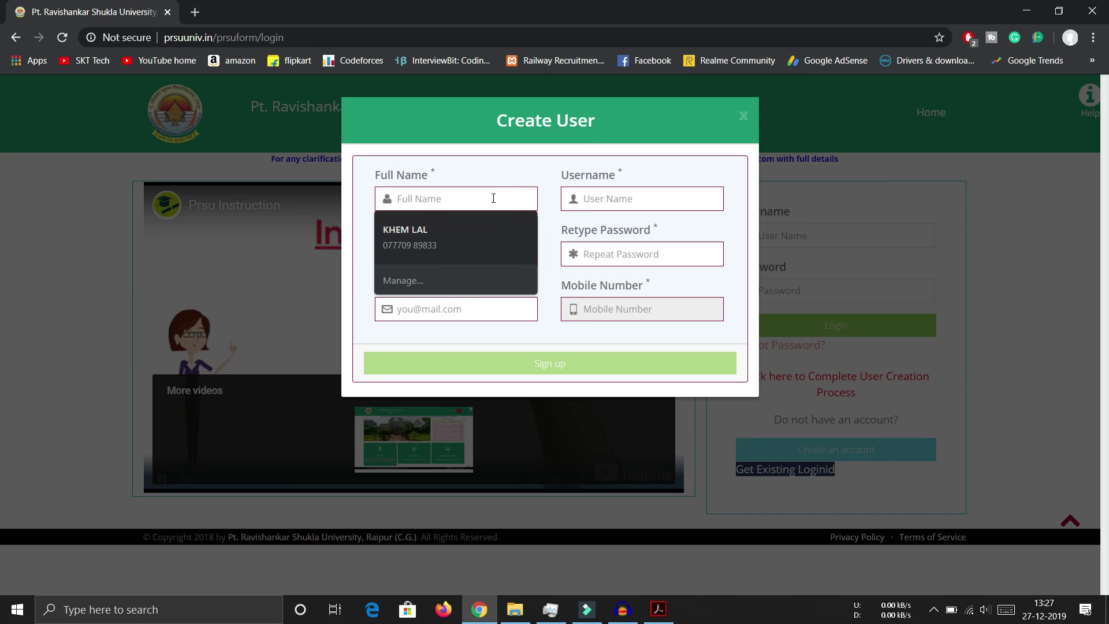
pyautogui.write('SAKET')
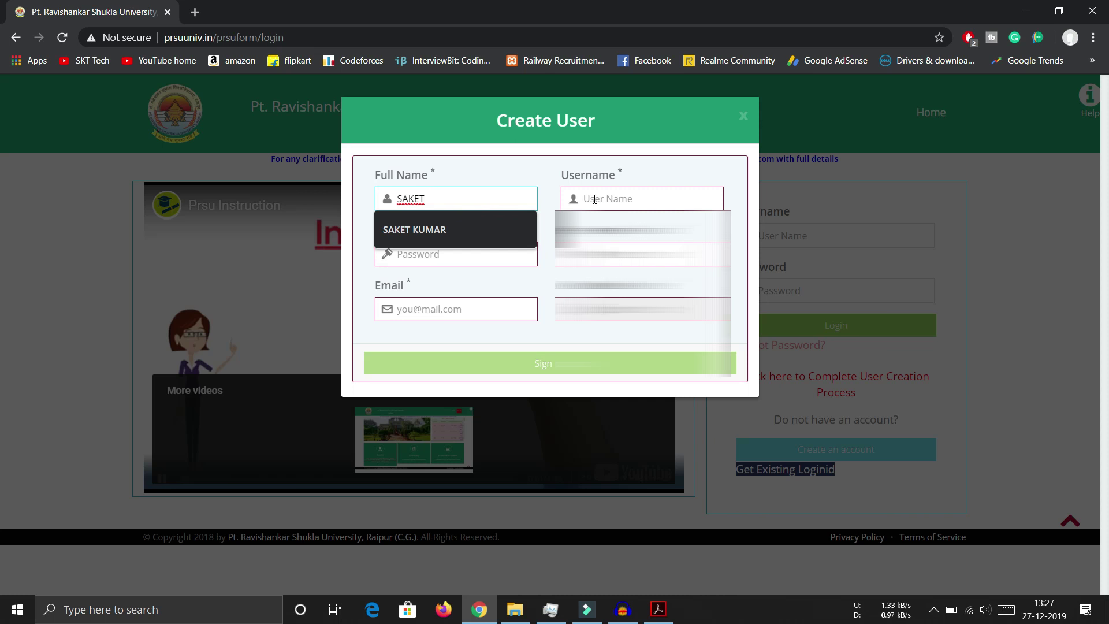
pyautogui.click(595, 198)
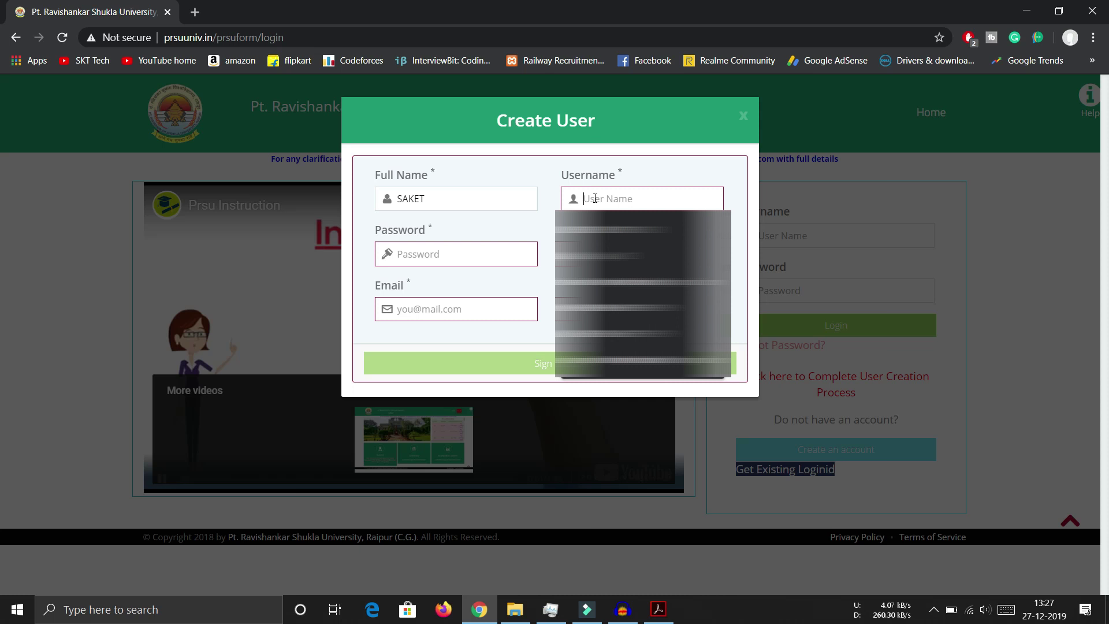
pyautogui.write('skttech')
pyautogui.press('Tab')
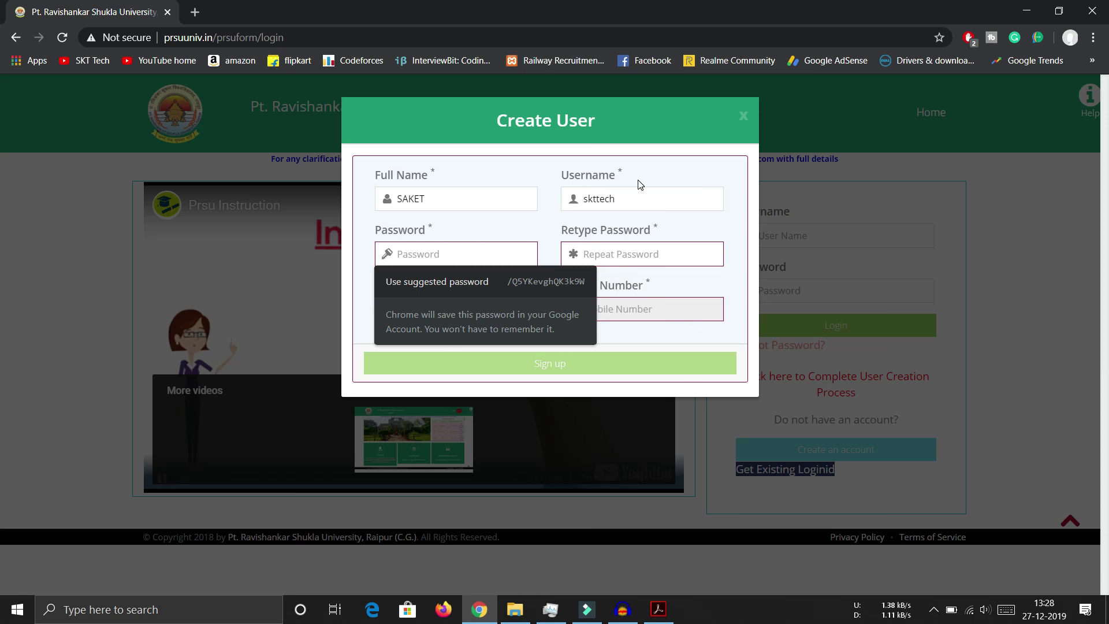
pyautogui.click(628, 195)
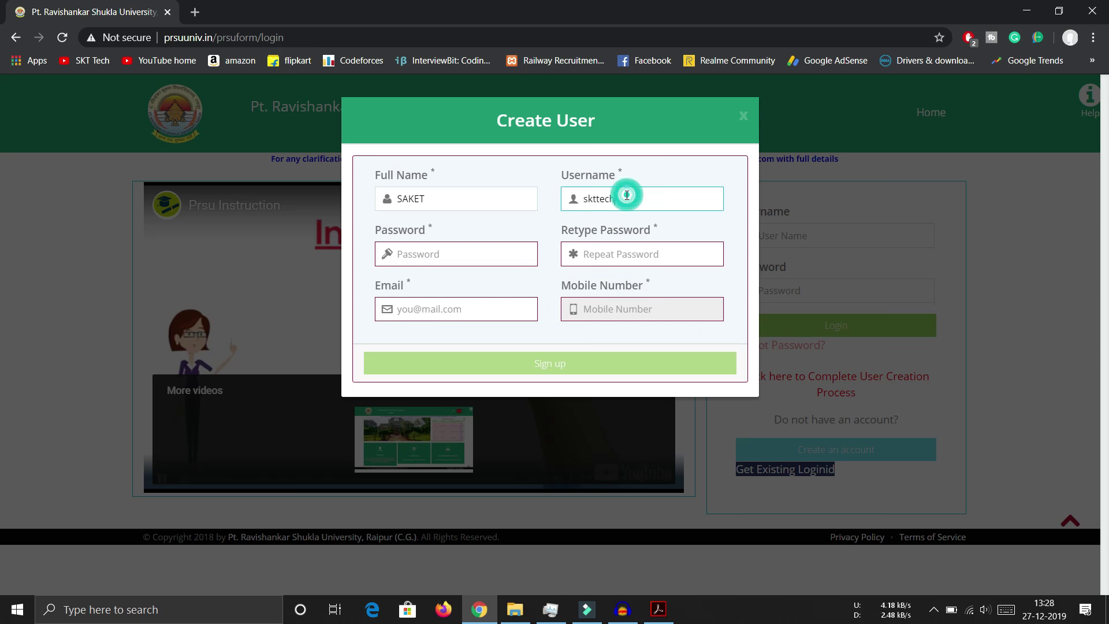
# Fill in the password, retyped password, e-mail and mobile number, then submit the sign-up.
pyautogui.click(449, 254)
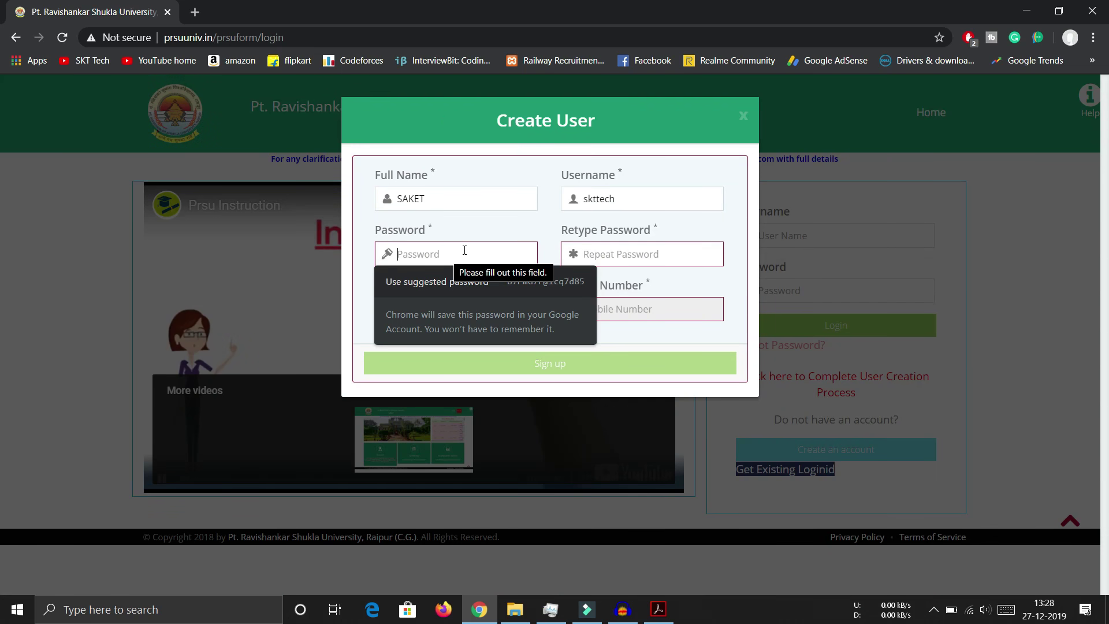
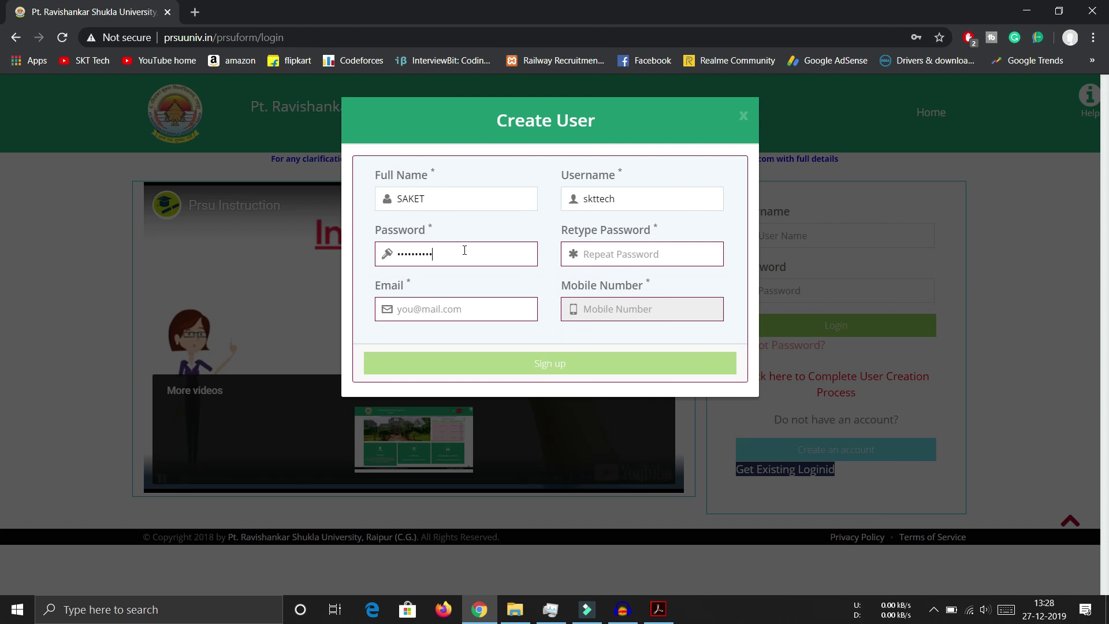
pyautogui.click(616, 253)
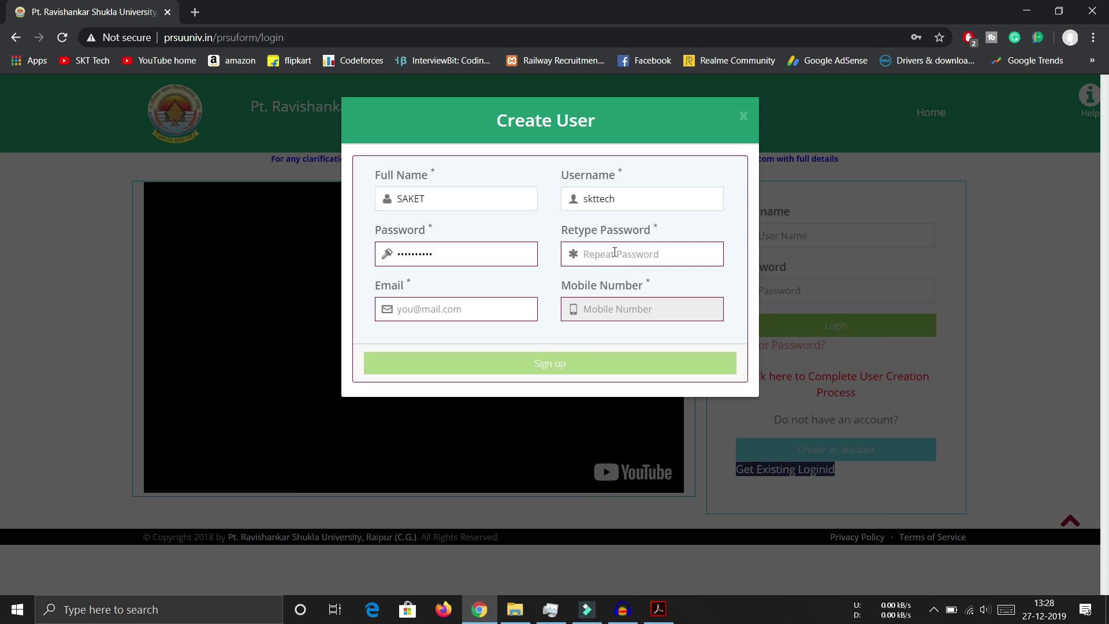
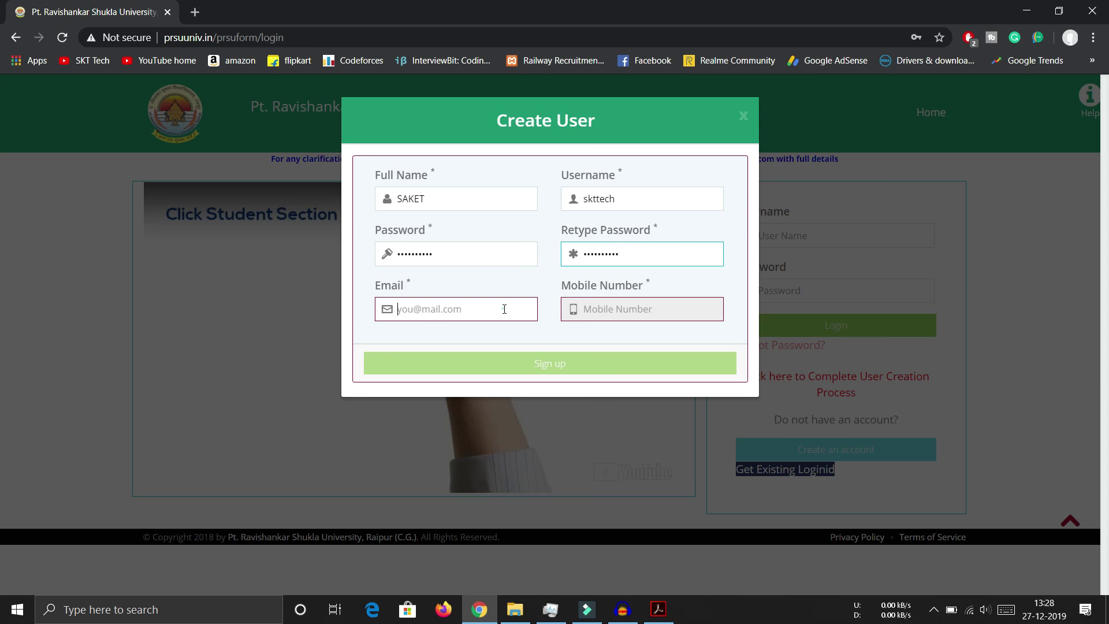
pyautogui.click(505, 310)
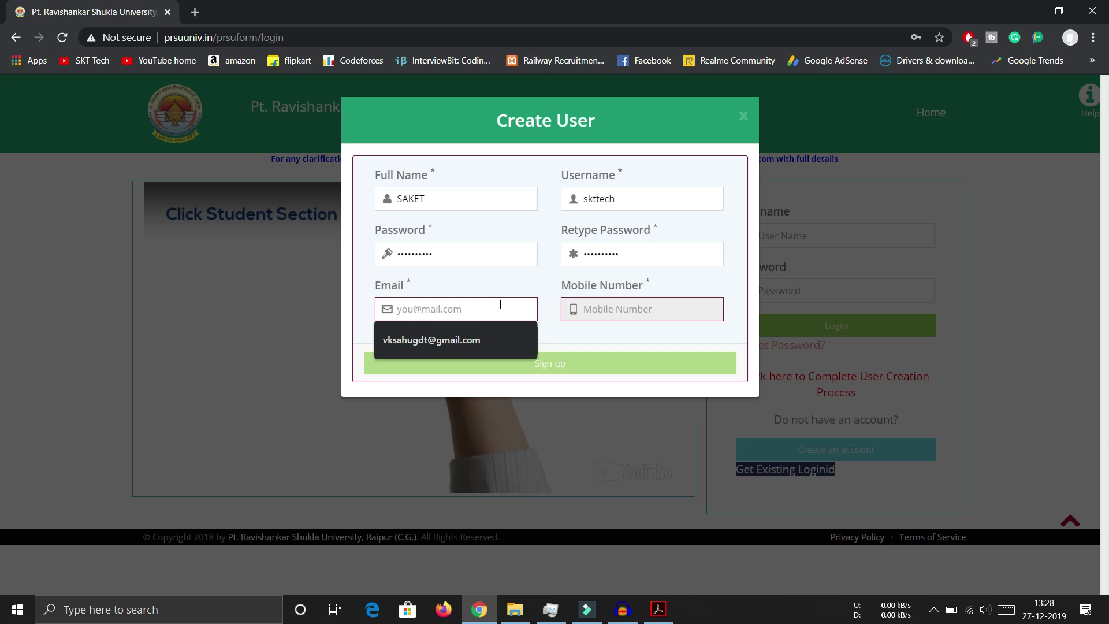
pyautogui.write('abc@abc.com')
pyautogui.press('Tab')
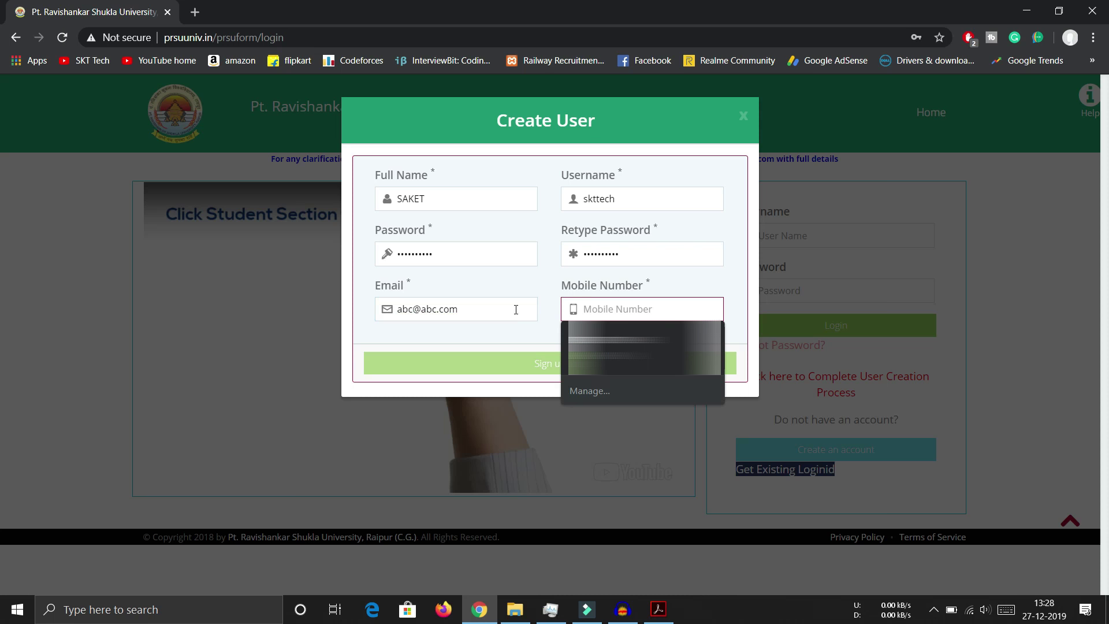
pyautogui.click(627, 305)
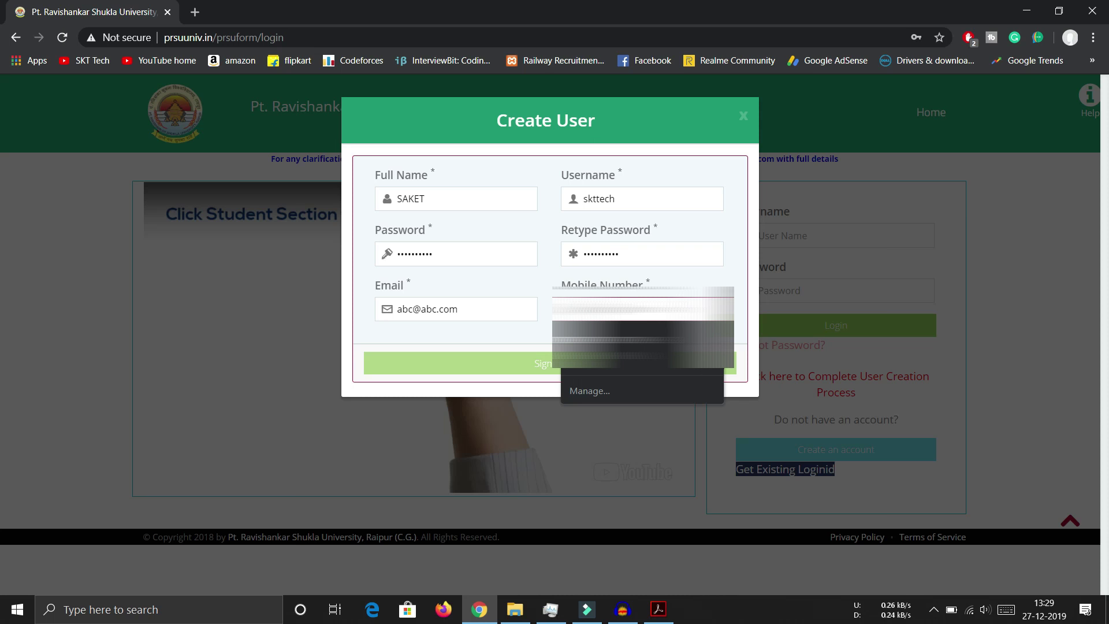
pyautogui.click(422, 304)
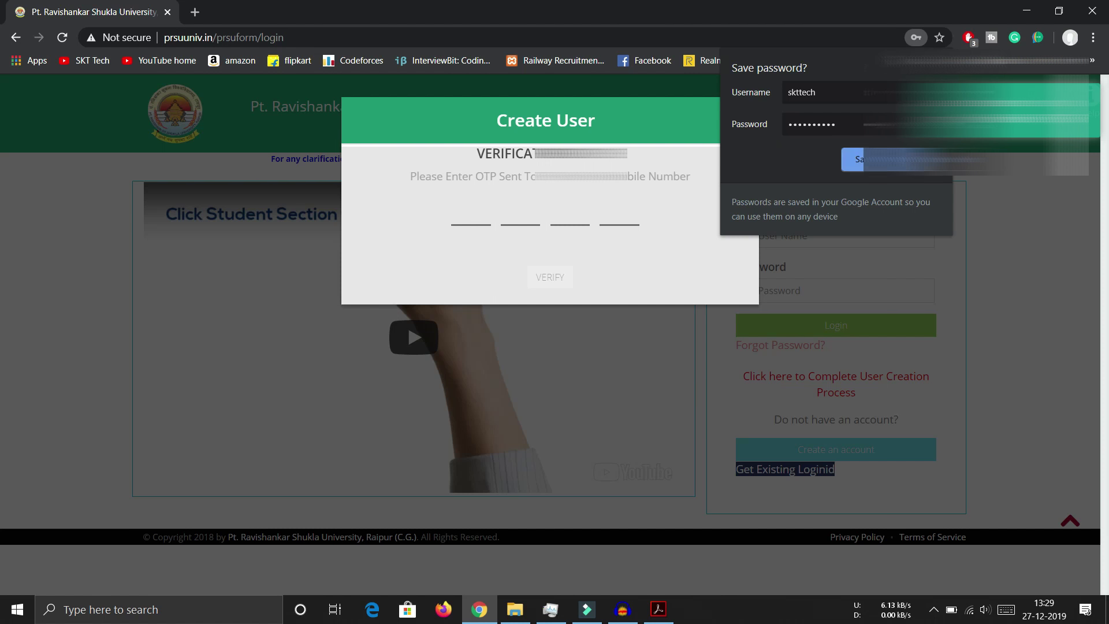
# Save the password in Chrome and verify the mobile number with the received OTP.
pyautogui.click(854, 159)
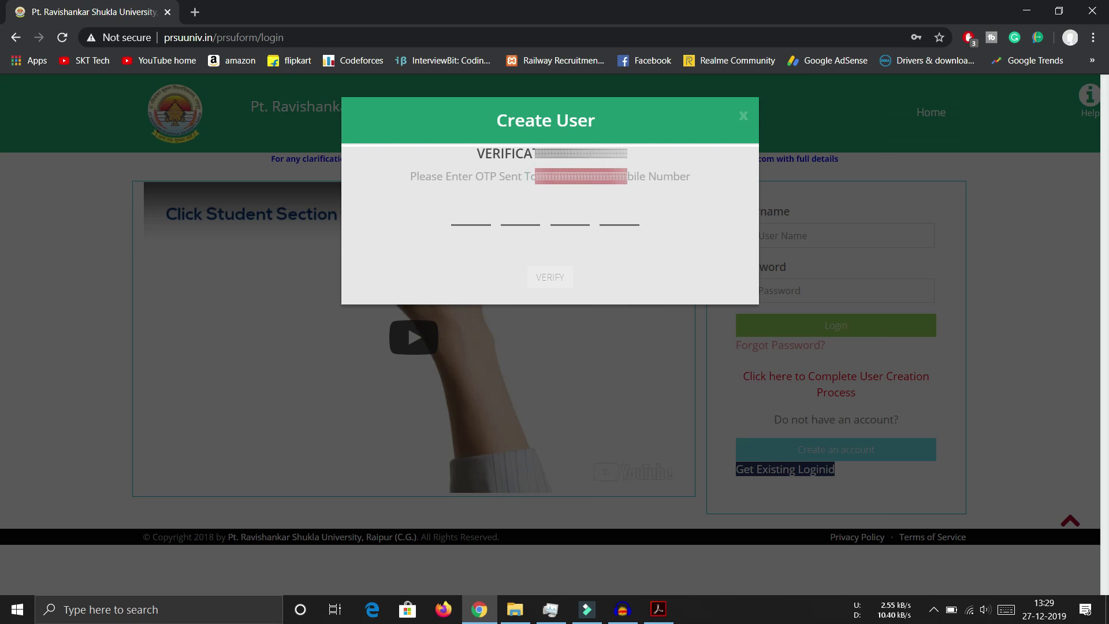
pyautogui.click(551, 278)
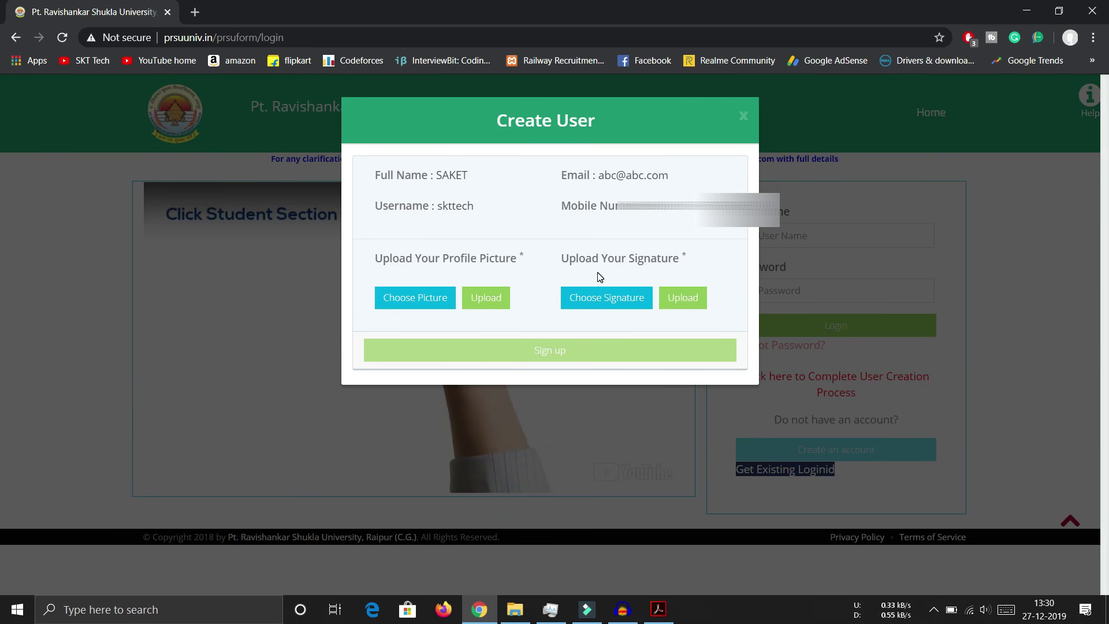
# Review the account details and the profile picture and signature upload instructions.
pyautogui.moveTo(470, 181); pyautogui.dragTo(442, 177)
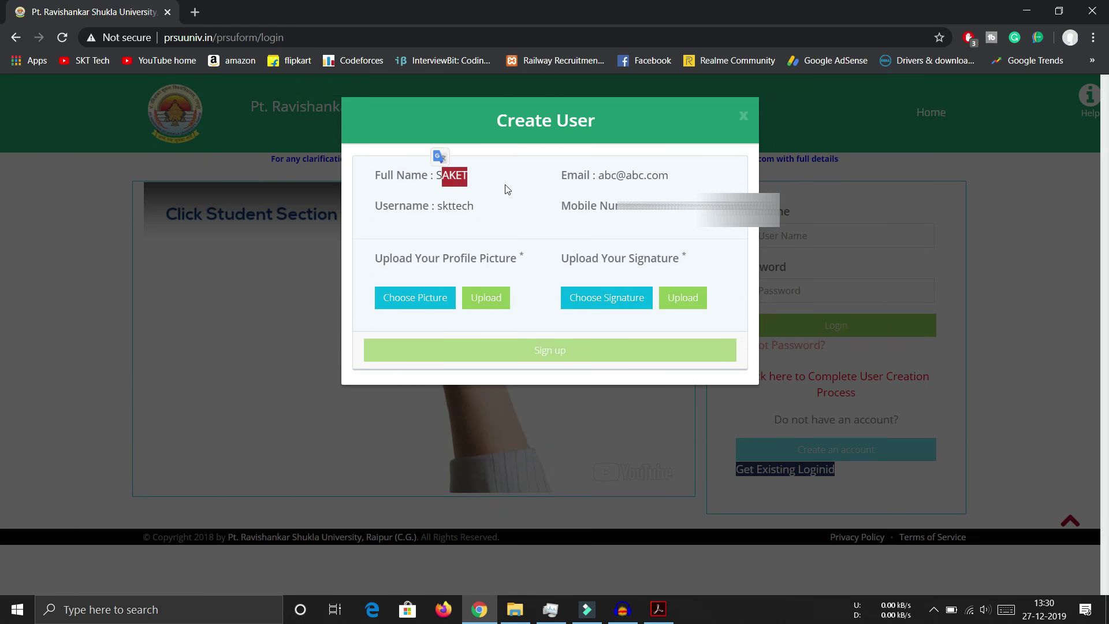
pyautogui.moveTo(659, 174); pyautogui.dragTo(633, 174)
pyautogui.moveTo(480, 208); pyautogui.dragTo(442, 203)
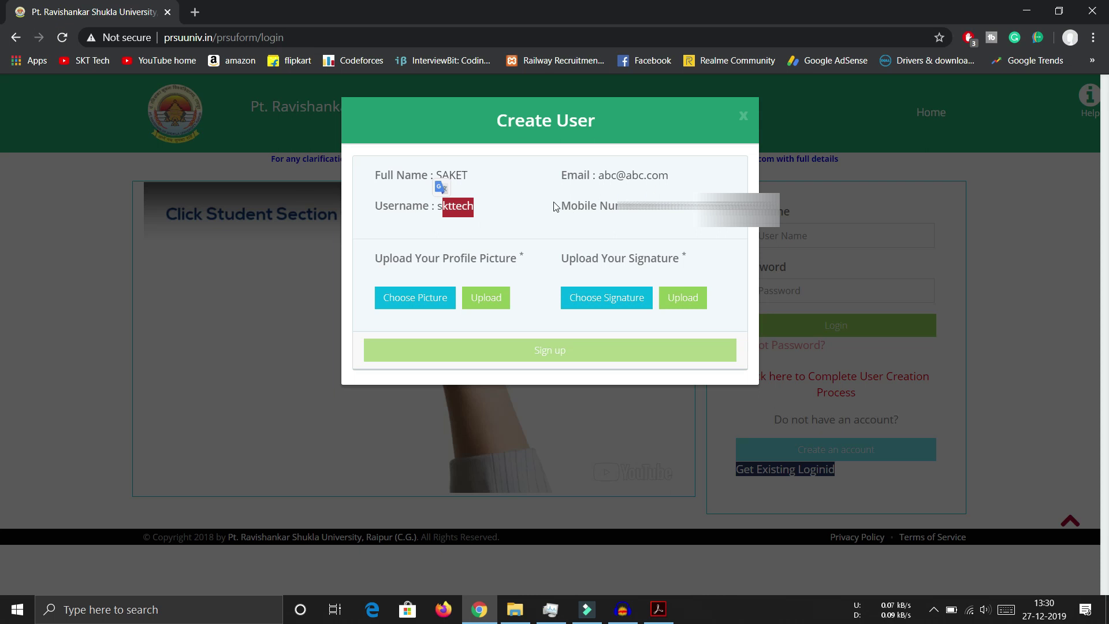
pyautogui.moveTo(383, 258)
pyautogui.mouseDown()
pyautogui.moveTo(524, 270)
pyautogui.moveTo(657, 261)
pyautogui.mouseUp()
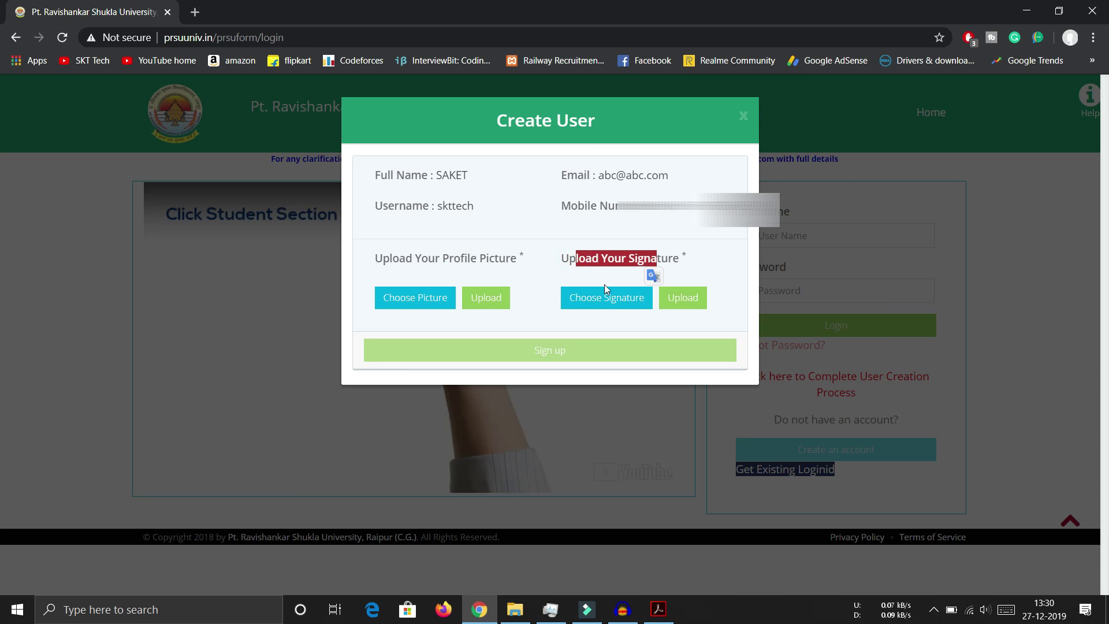
pyautogui.click(462, 274)
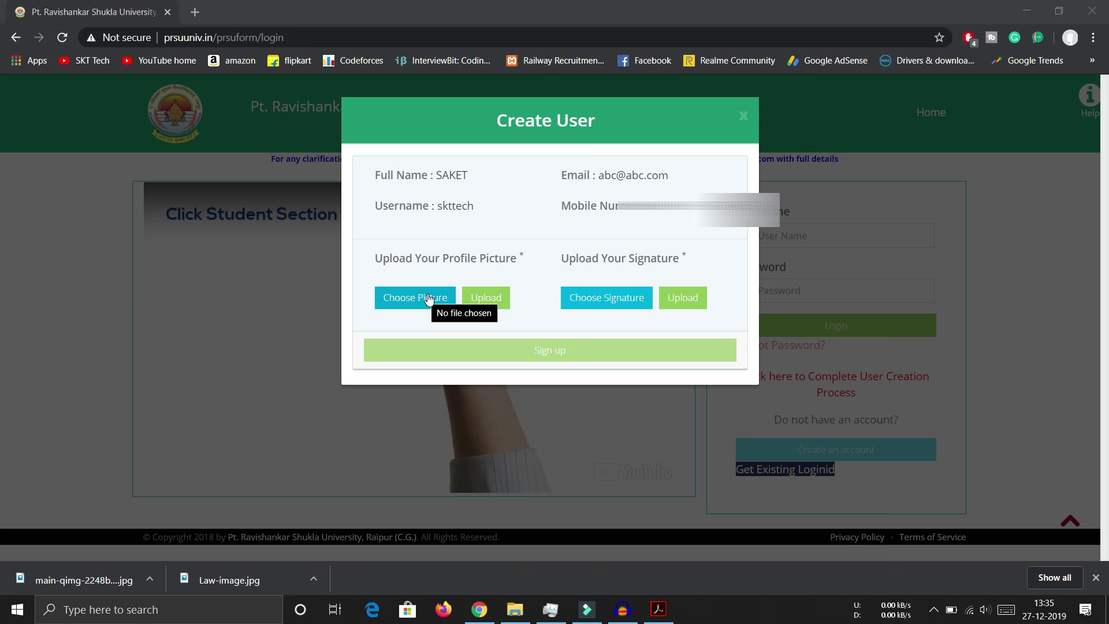
# Choose Law-image.jpg from the Downloads folder as the profile picture.
pyautogui.click(429, 298)
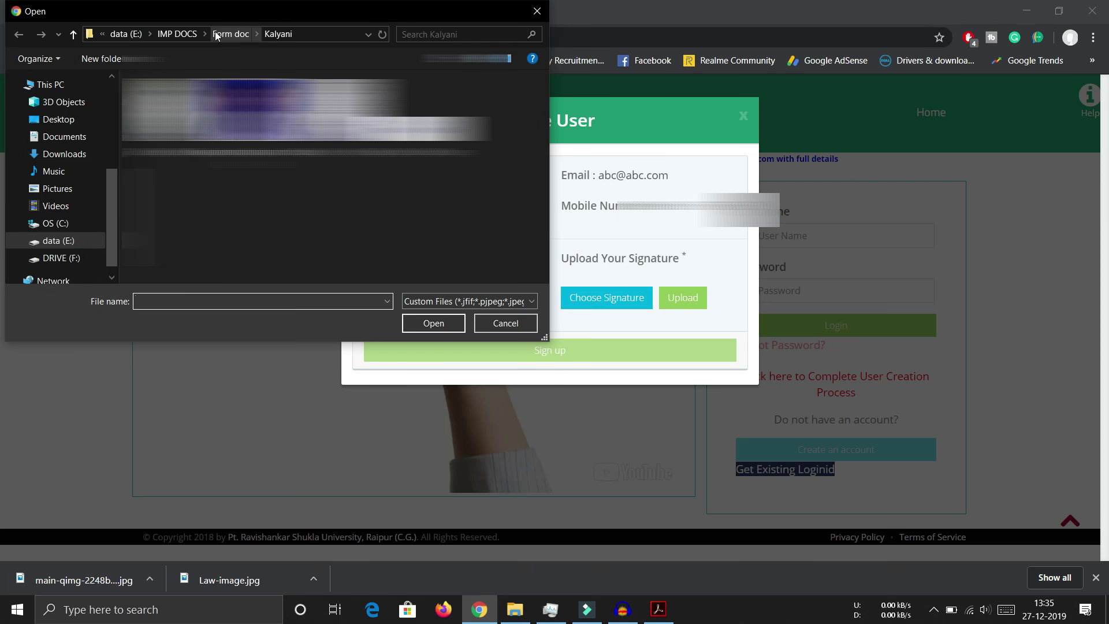
pyautogui.click(75, 143)
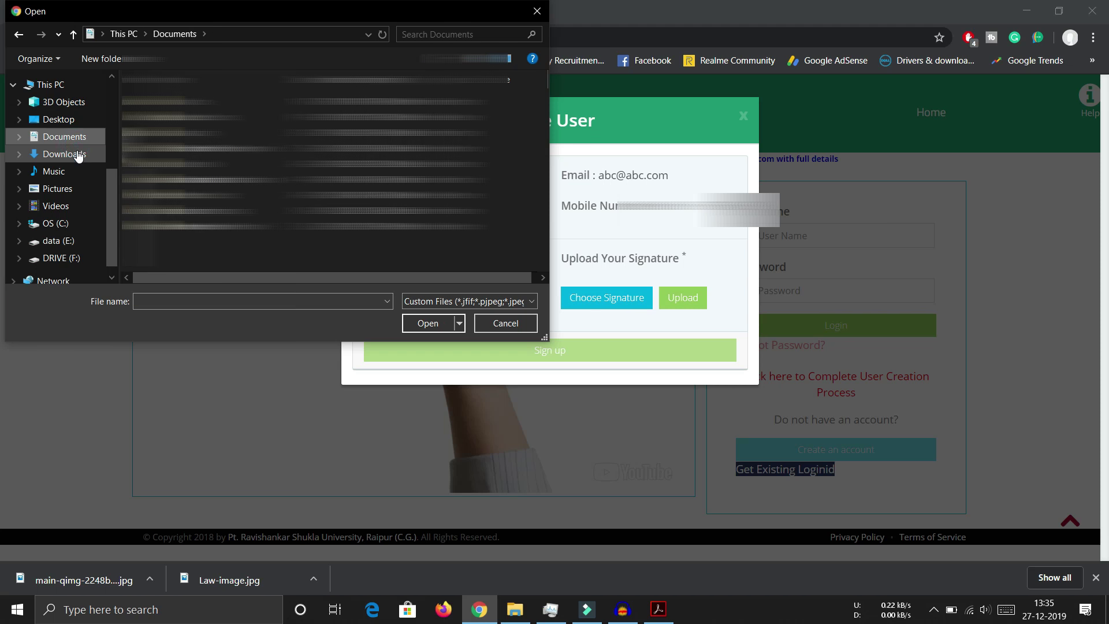
pyautogui.click(68, 154)
pyautogui.click(341, 109)
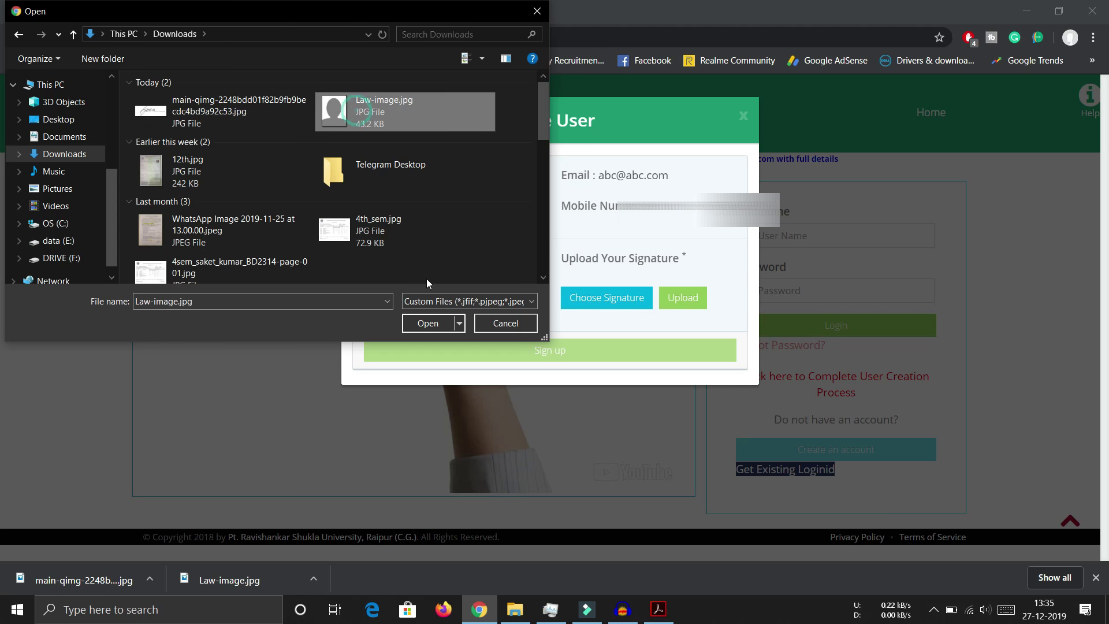
pyautogui.click(428, 323)
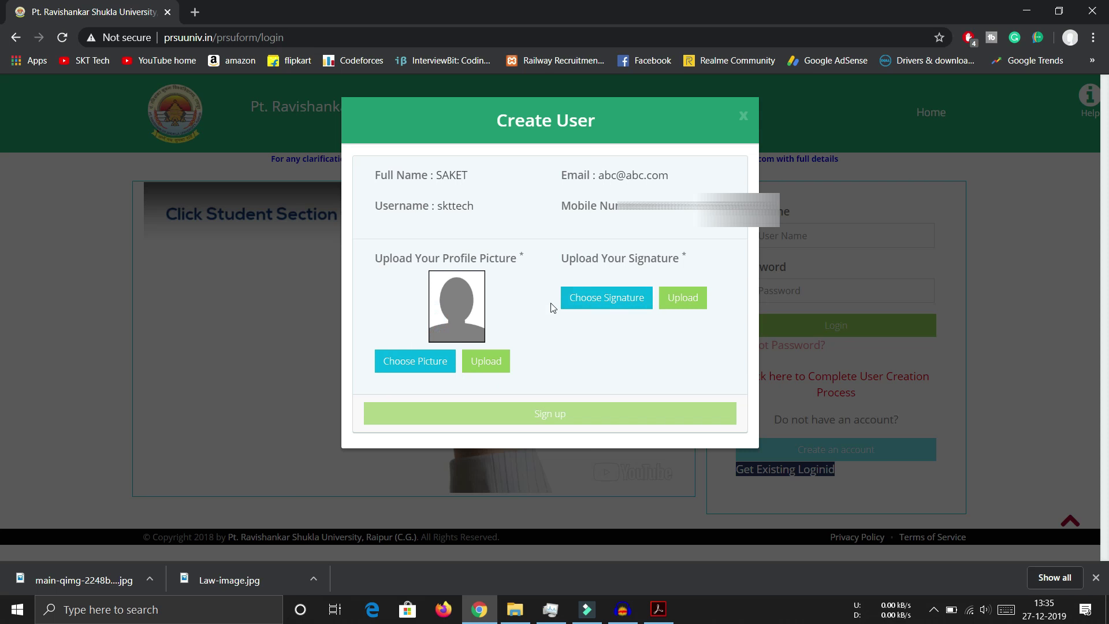
# Choose a signature image, then upload both the profile picture and the signature.
pyautogui.click(604, 298)
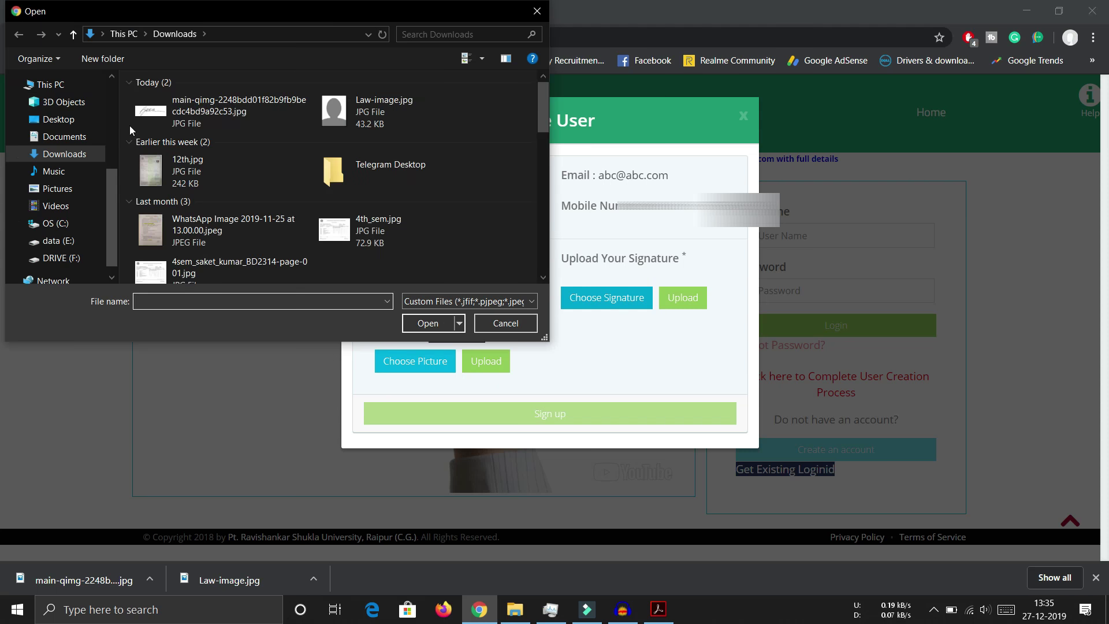
pyautogui.click(191, 119)
pyautogui.click(428, 323)
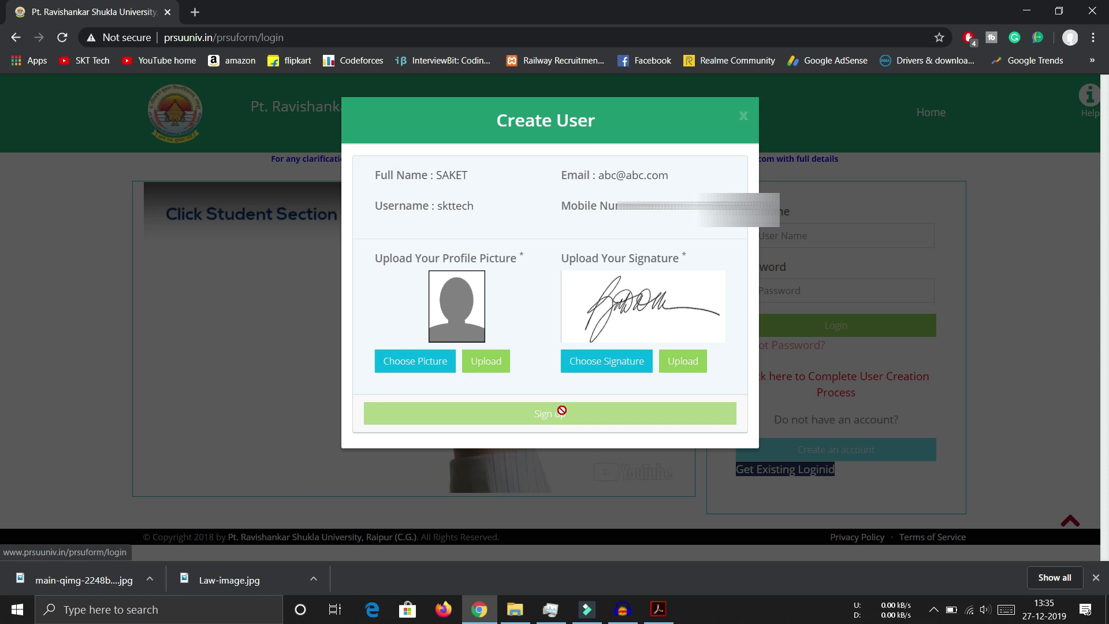
pyautogui.click(484, 361)
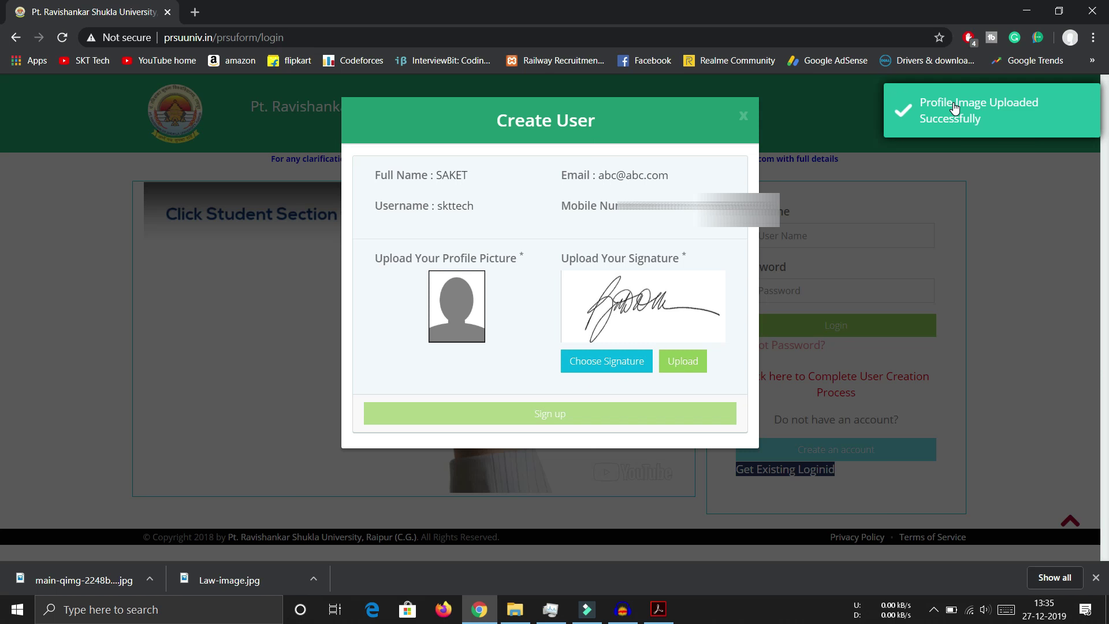
pyautogui.click(703, 364)
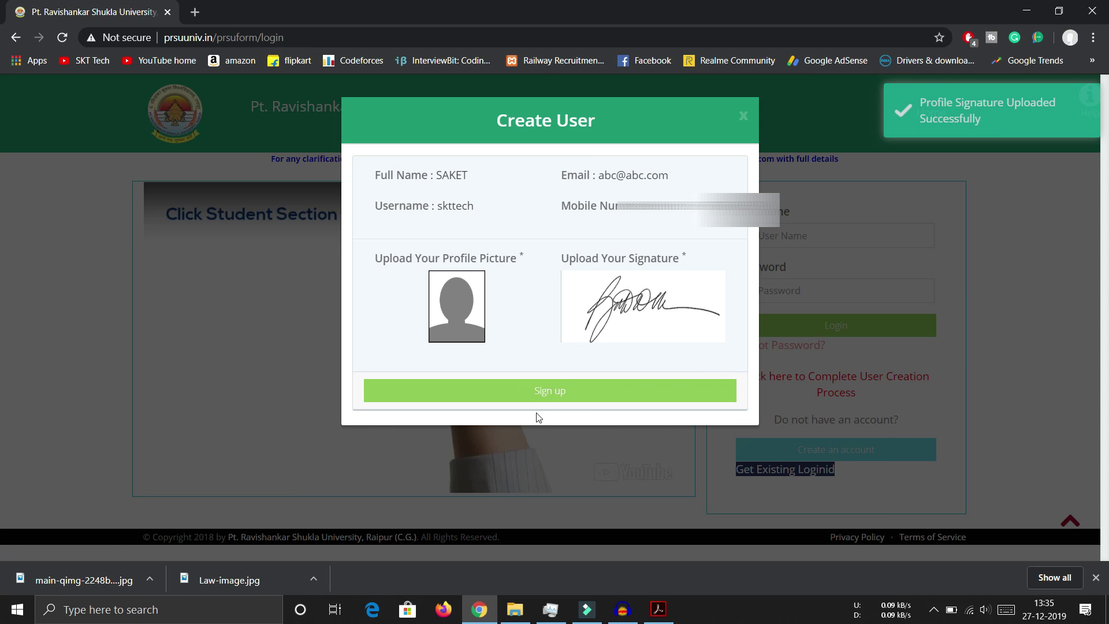
# Complete the sign-up, note the new username and password, and go to the login page.
pyautogui.click(566, 392)
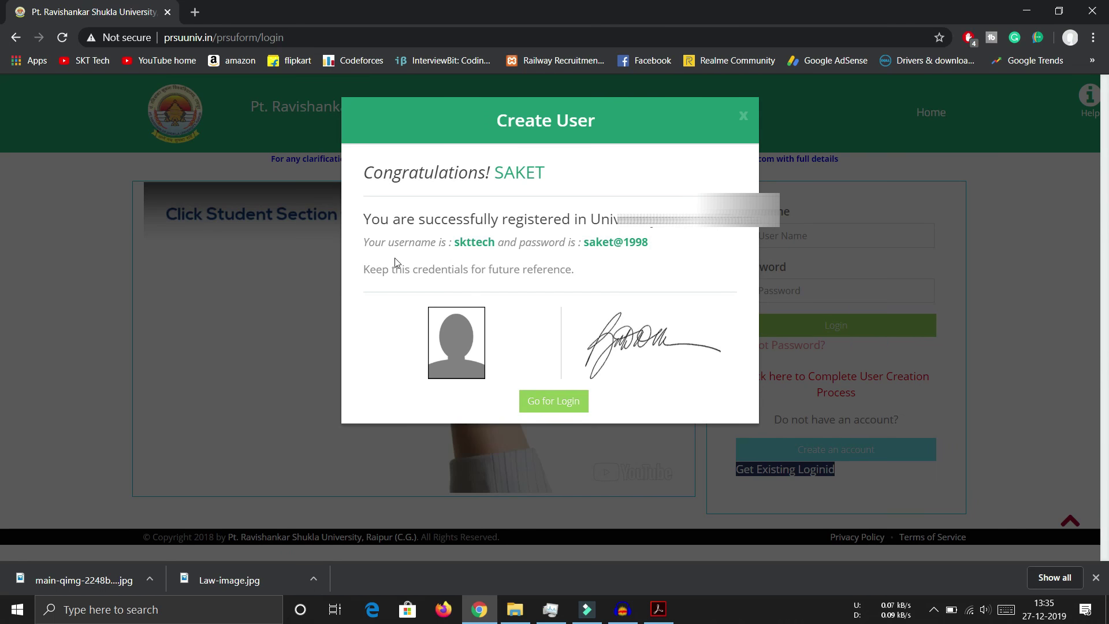
pyautogui.moveTo(456, 242); pyautogui.dragTo(496, 243)
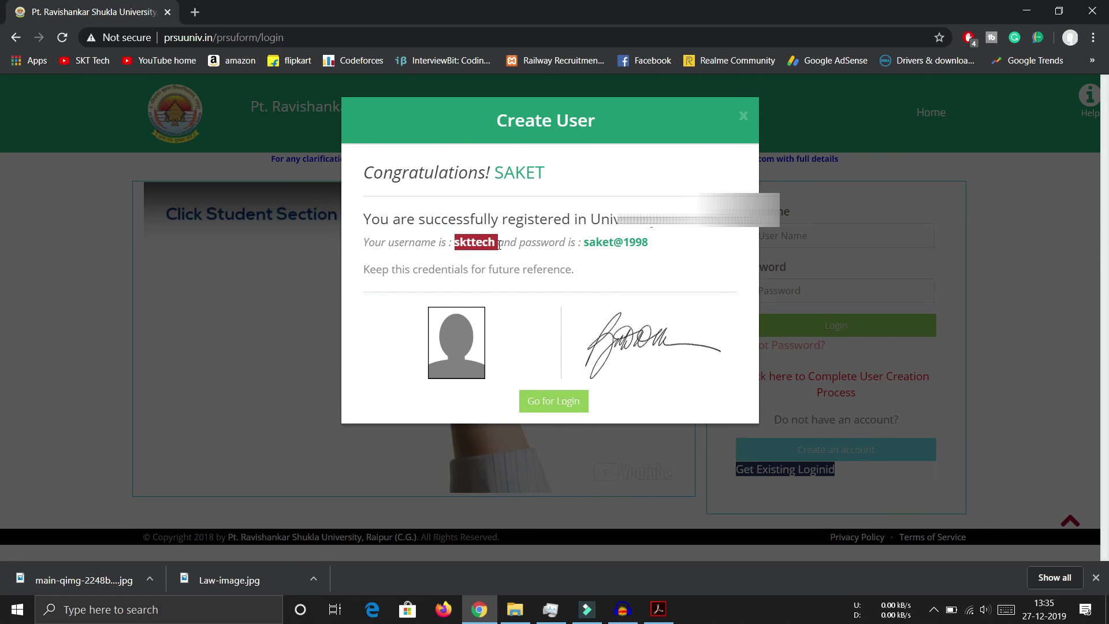
pyautogui.moveTo(584, 242); pyautogui.dragTo(652, 252)
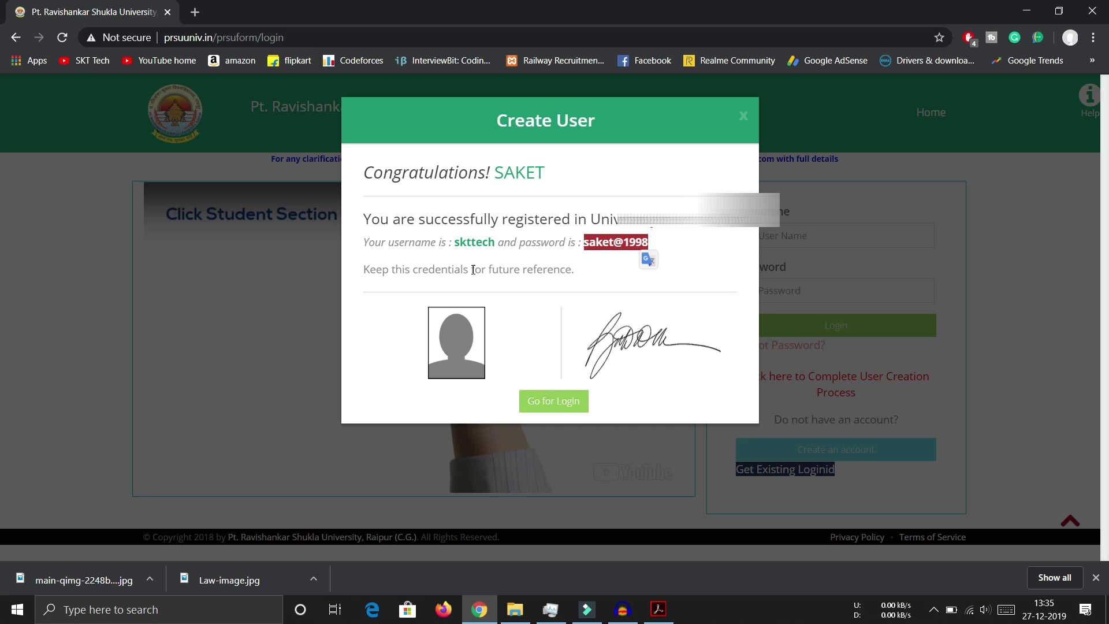
pyautogui.click(545, 404)
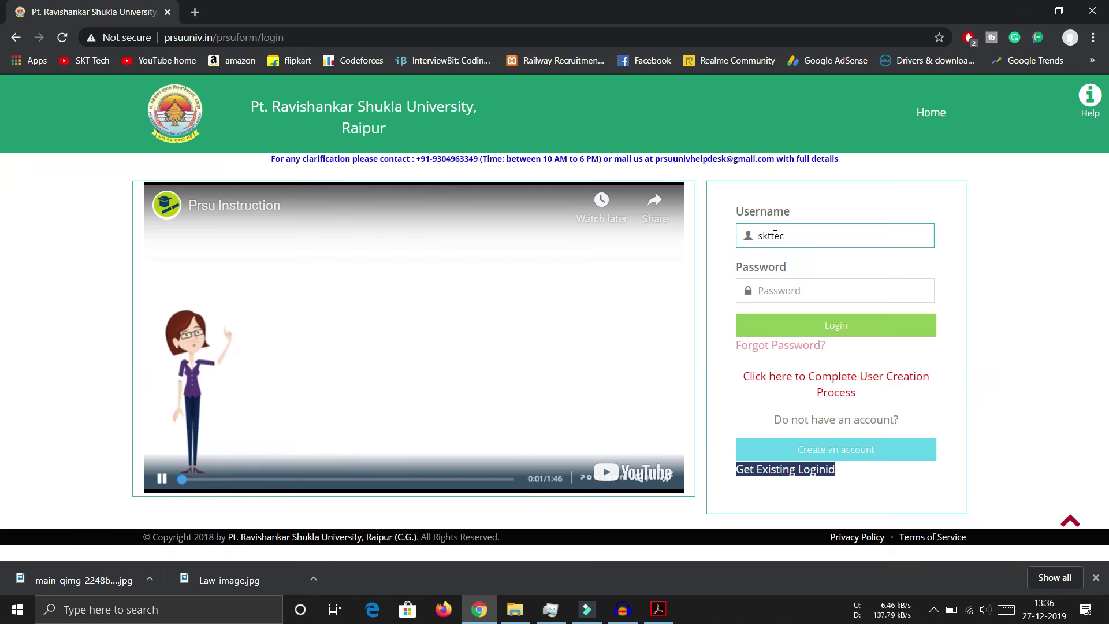
pyautogui.click(824, 293)
# Log in with the account password and open the Annual Examination 2020 form.
pyautogui.write('***')
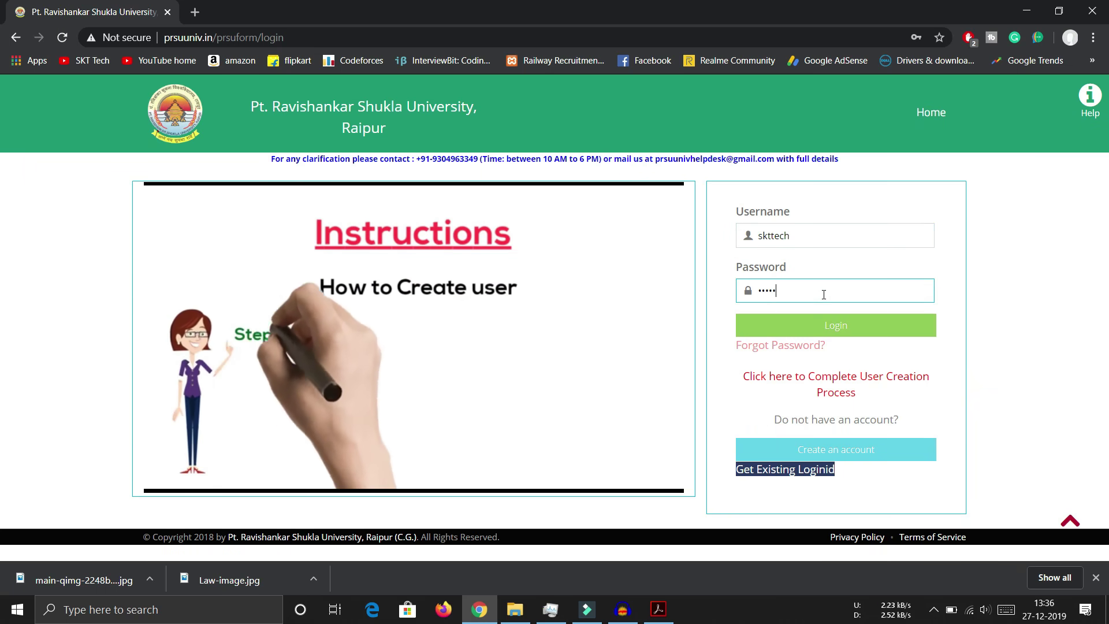
pyautogui.press('Return')
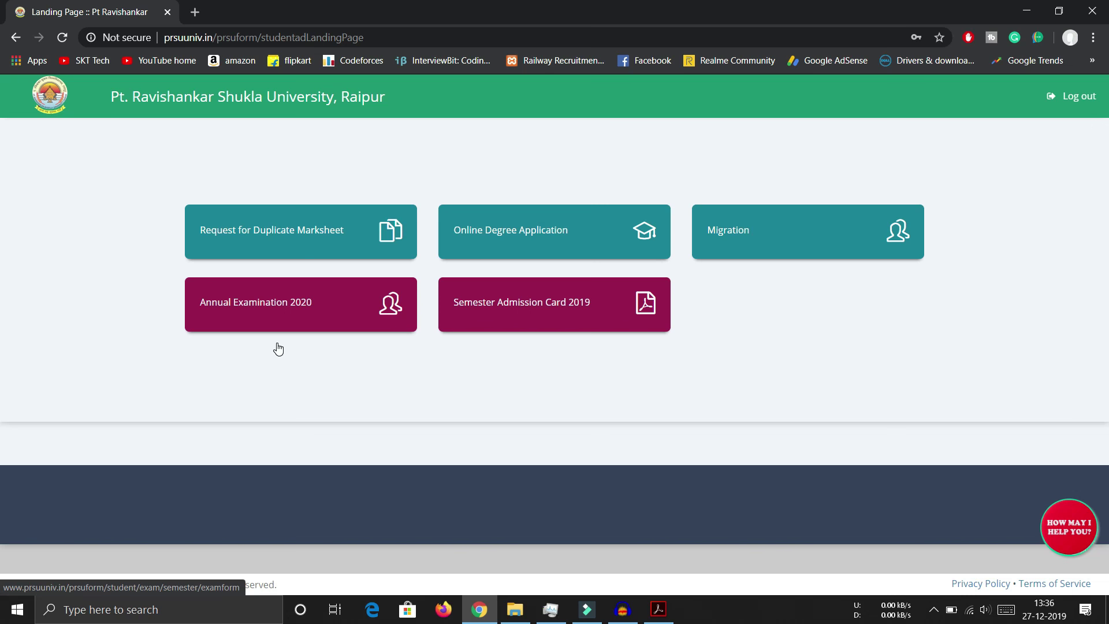
pyautogui.click(290, 309)
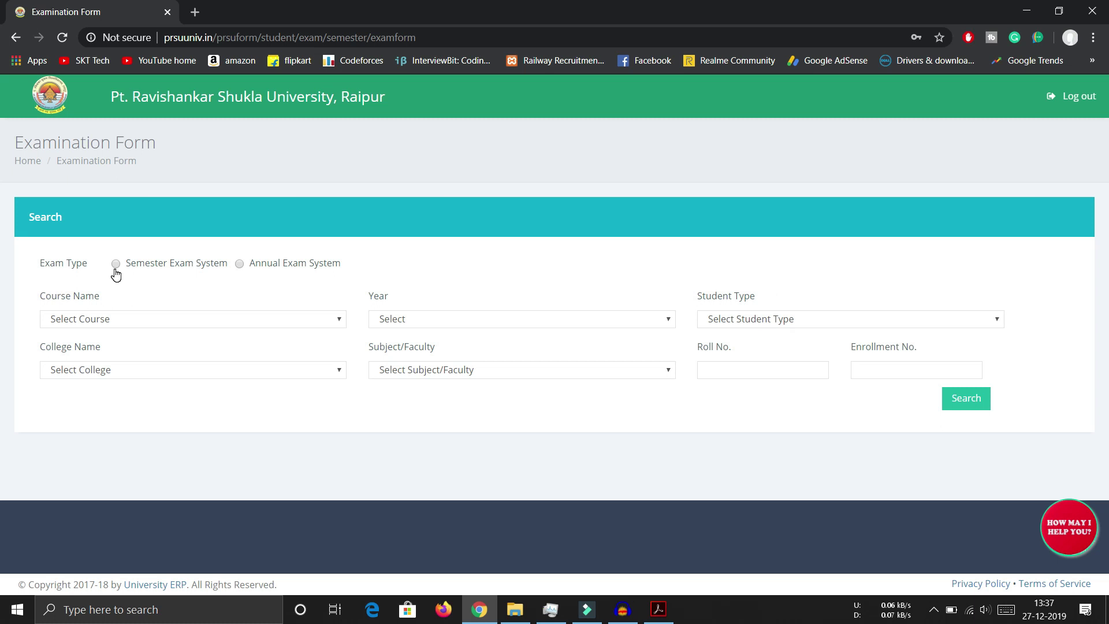
# Choose the annual exam system, Bachelor of Science course and Private student type.
pyautogui.click(241, 265)
pyautogui.click(256, 321)
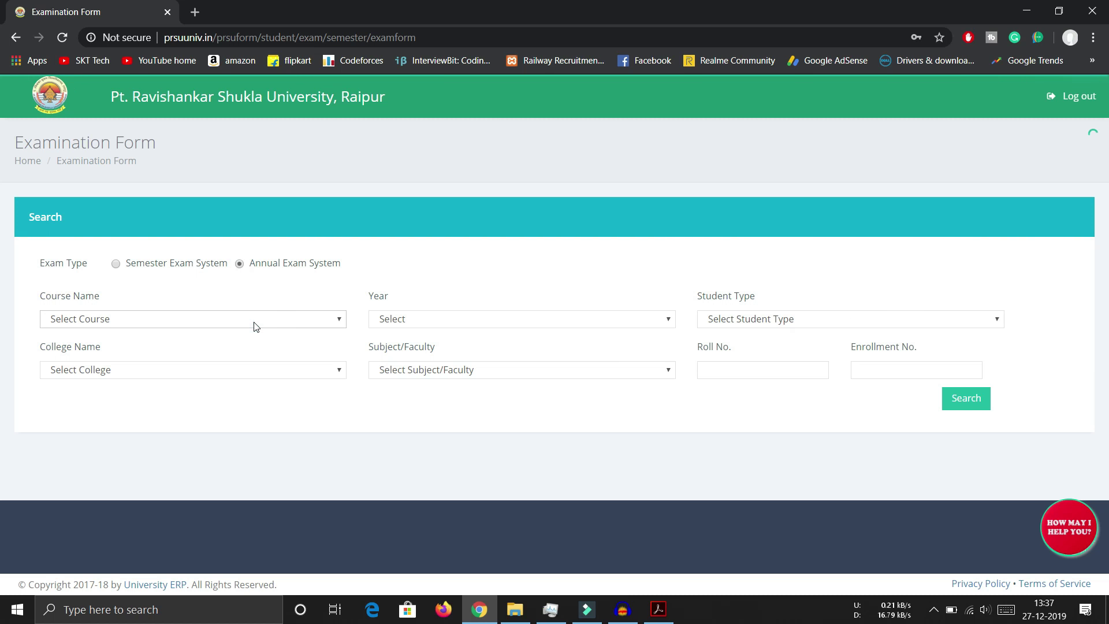
pyautogui.click(288, 316)
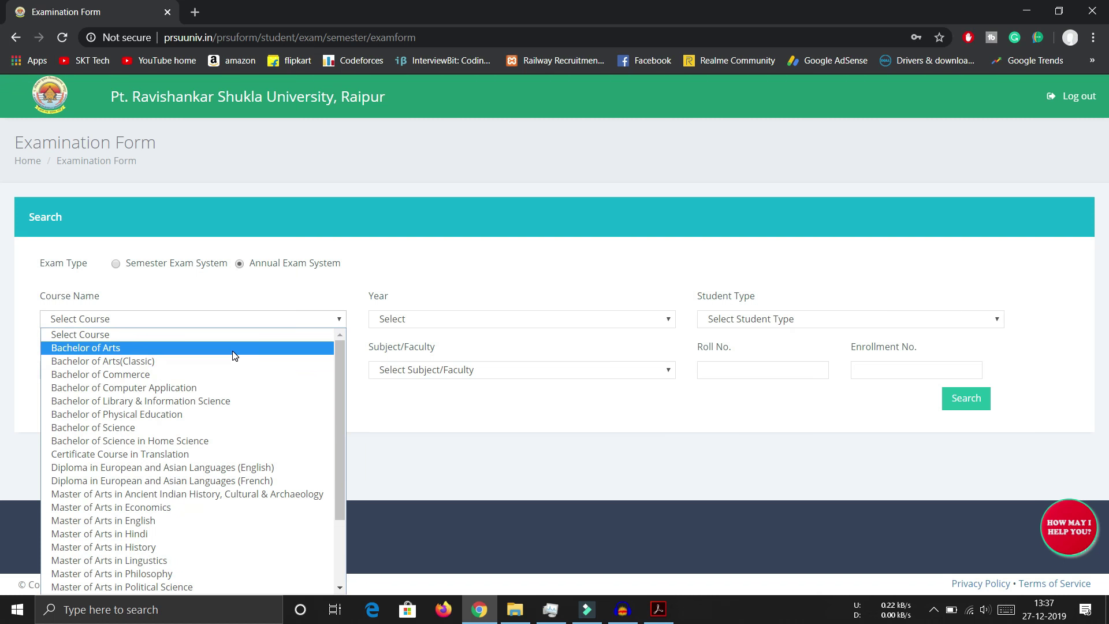
pyautogui.click(542, 352)
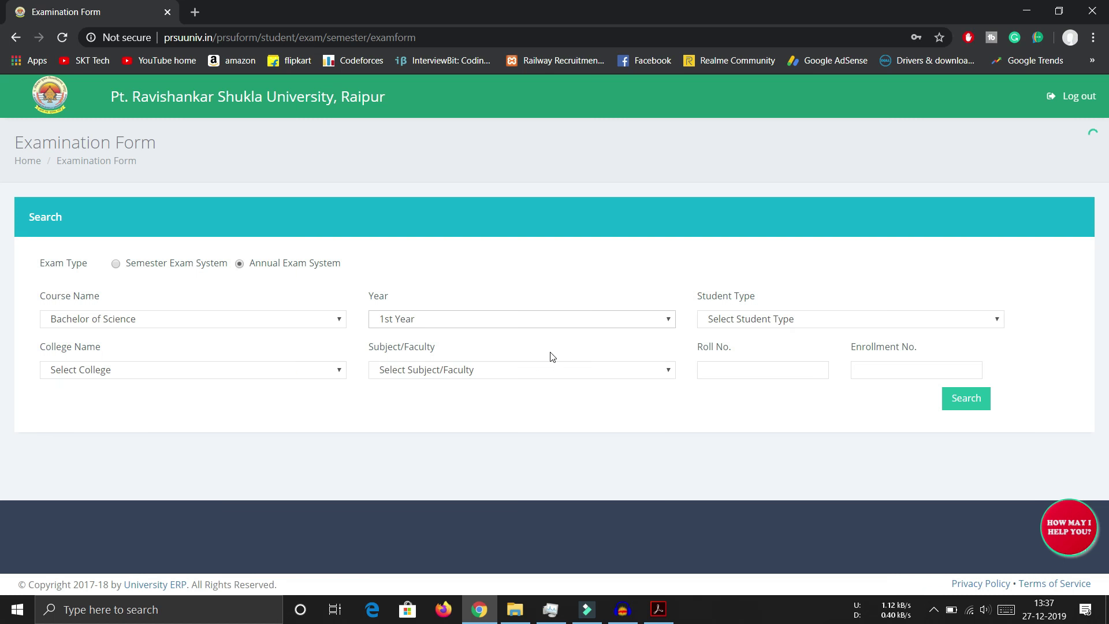
pyautogui.click(724, 319)
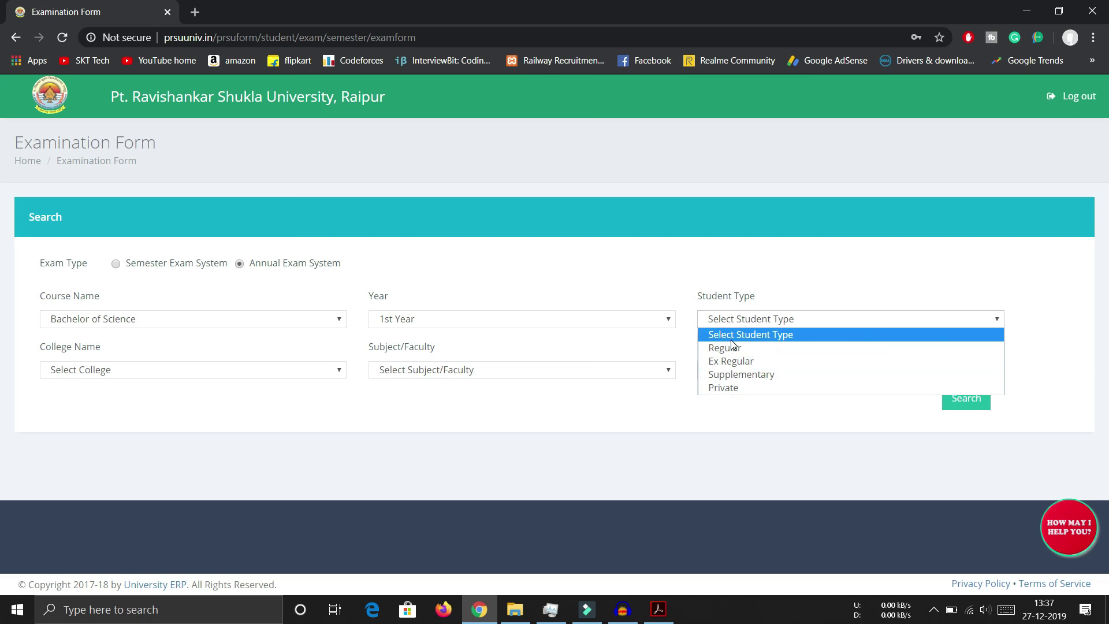
pyautogui.click(740, 387)
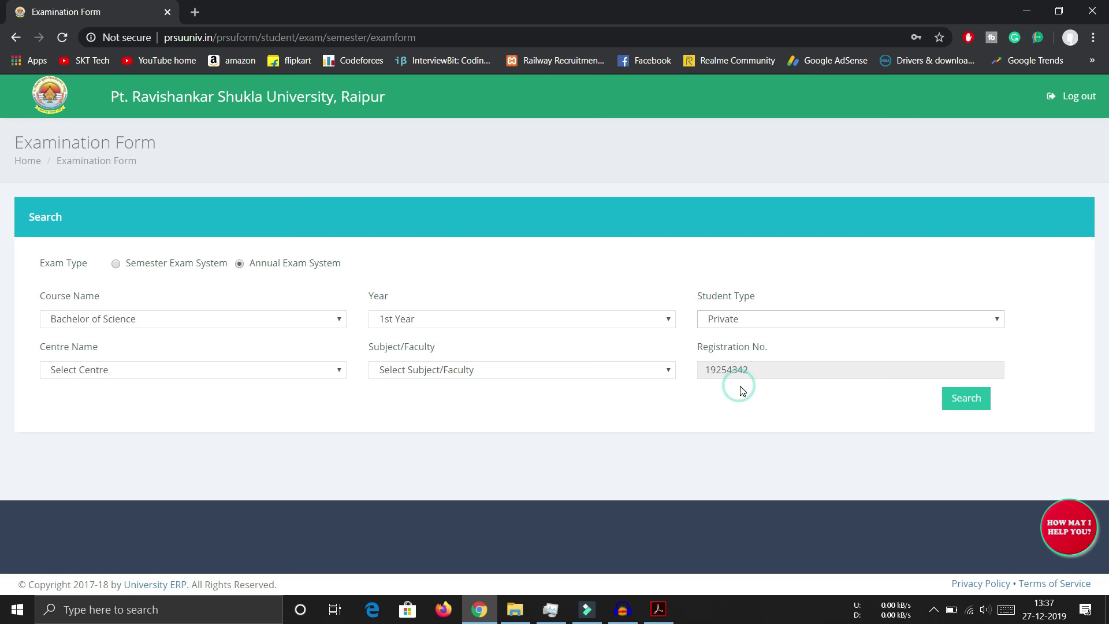
# Pick centre 251-GOVT. DBDK COLLEGE, BALODABAZAR and faculty Science, then run the search.
pyautogui.click(253, 365)
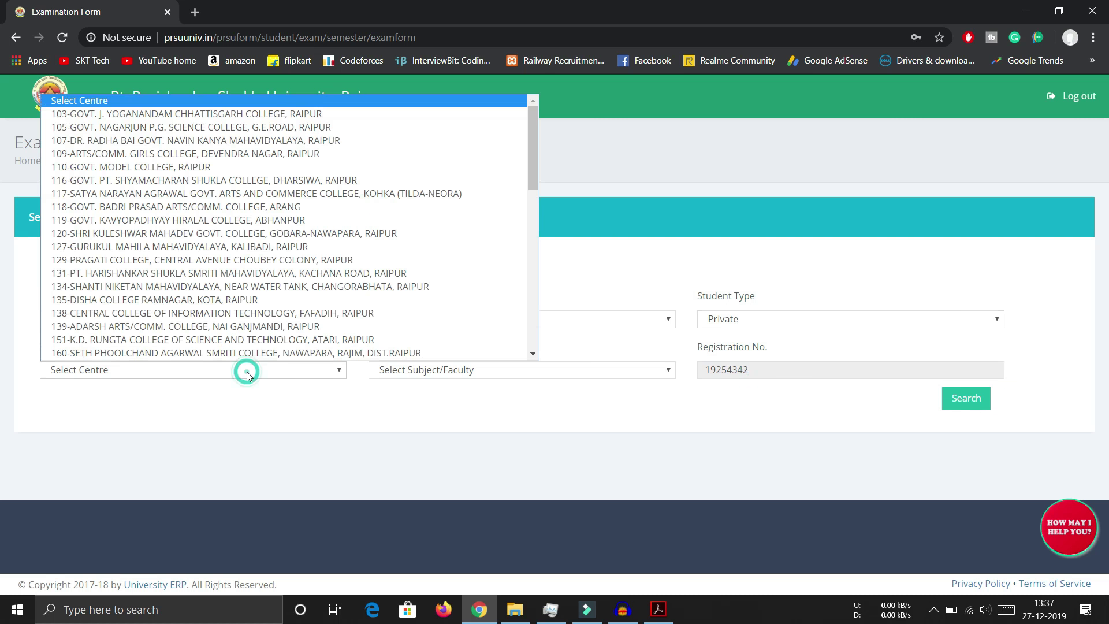
pyautogui.scroll(-5, 273, 203)
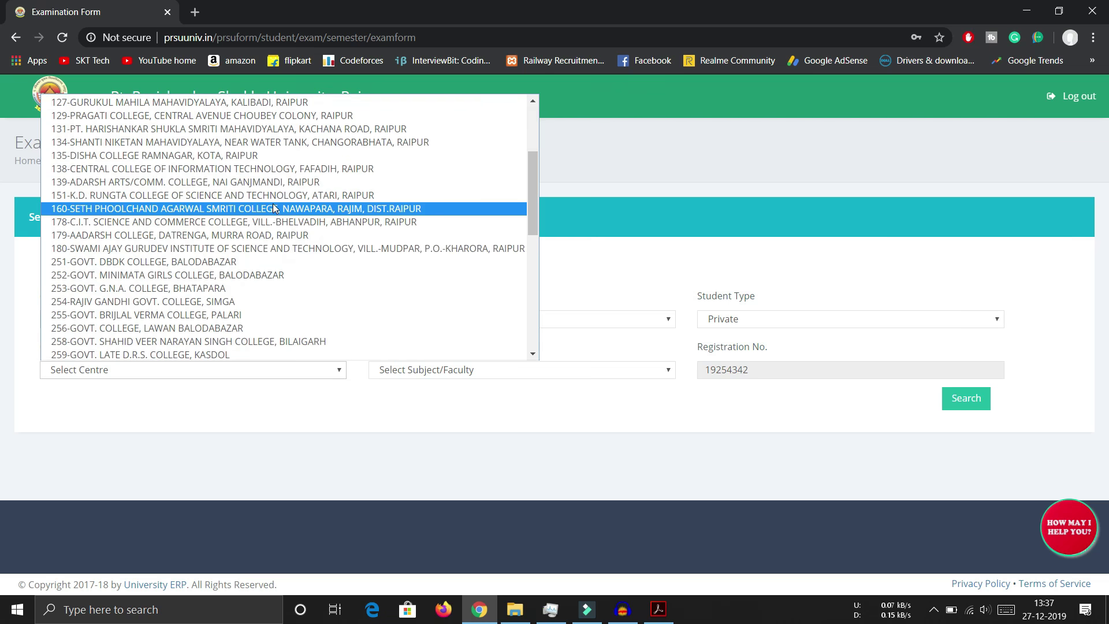
pyautogui.scroll(5, 272, 203)
pyautogui.scroll(-5, 276, 207)
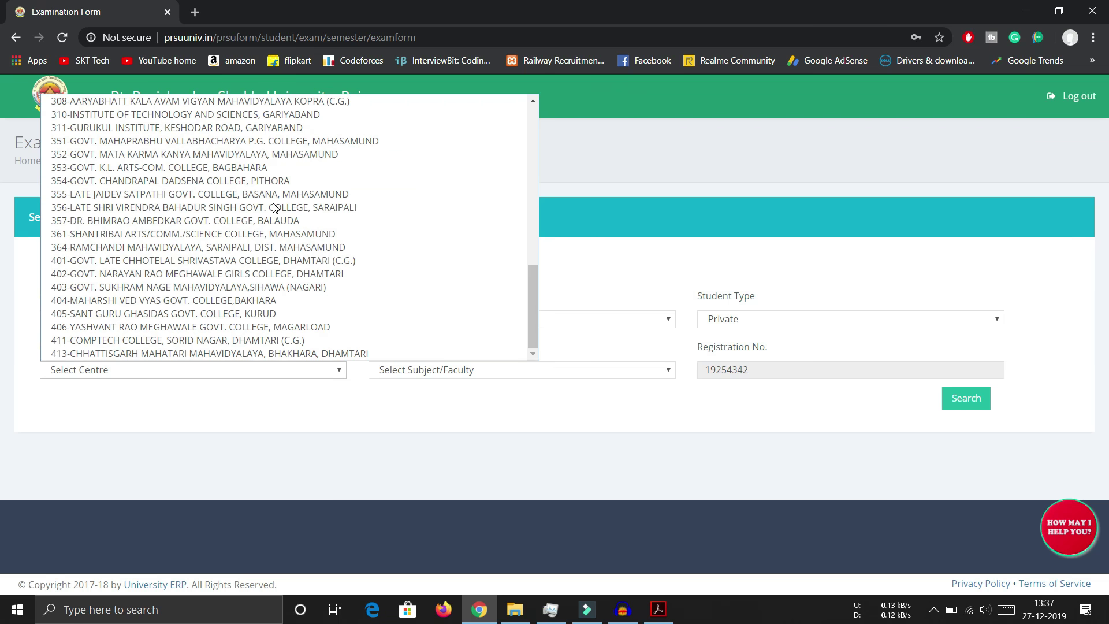
pyautogui.scroll(3, 273, 205)
pyautogui.click(196, 193)
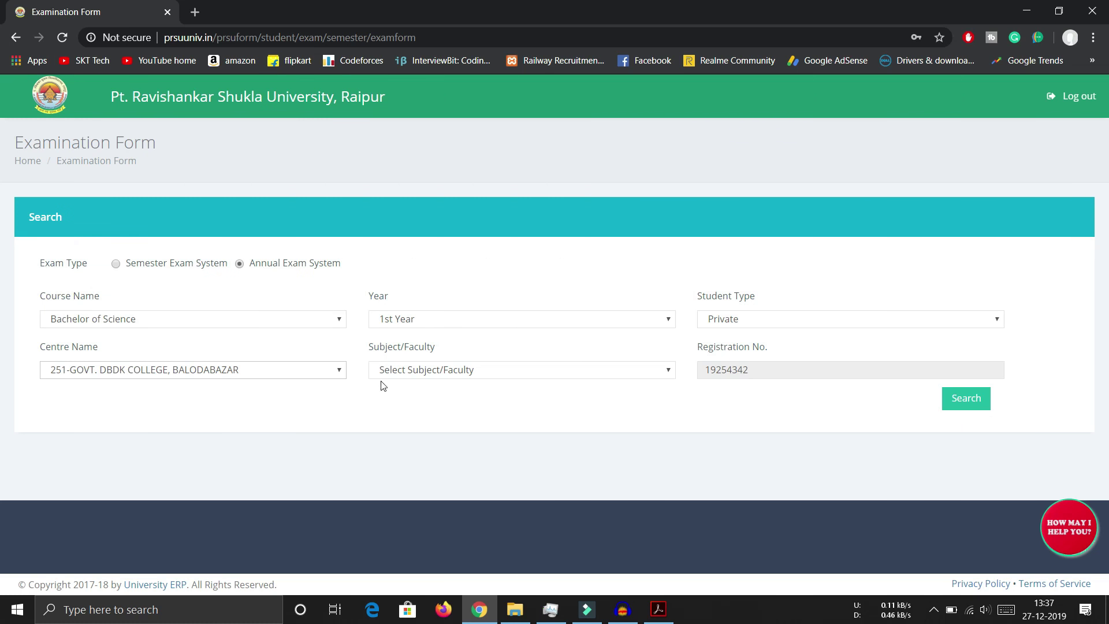
pyautogui.click(461, 373)
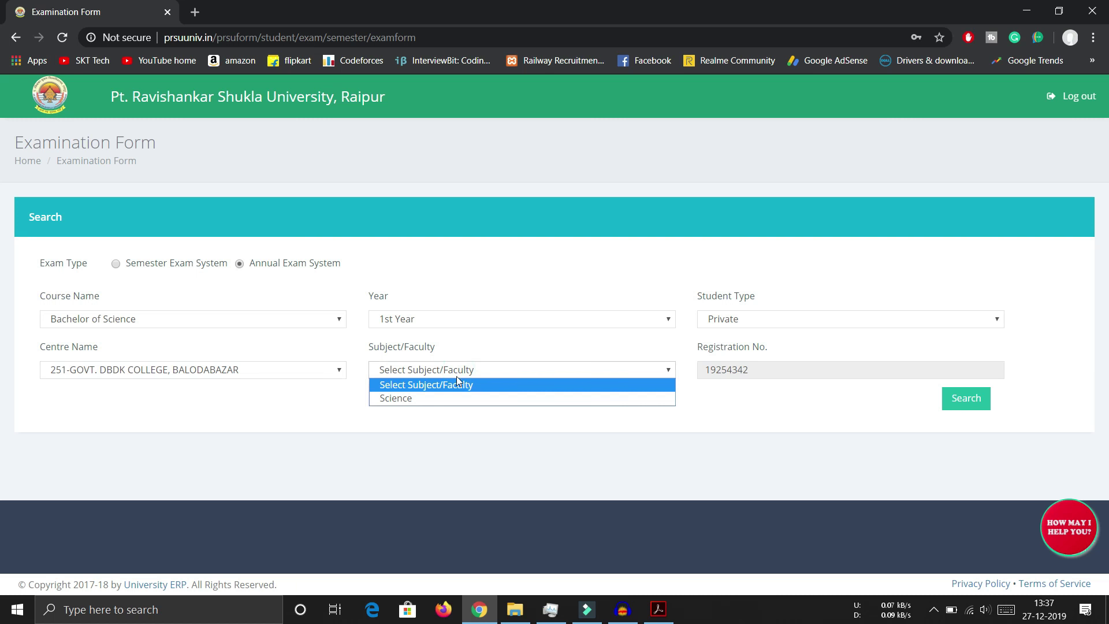
pyautogui.click(456, 393)
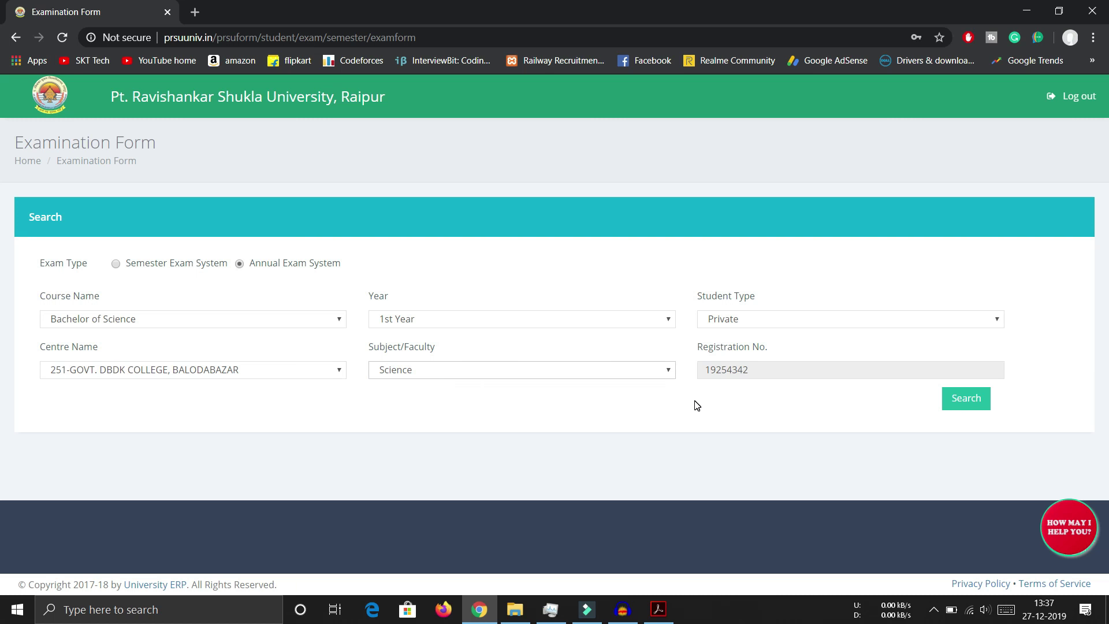
pyautogui.doubleClick(761, 371)
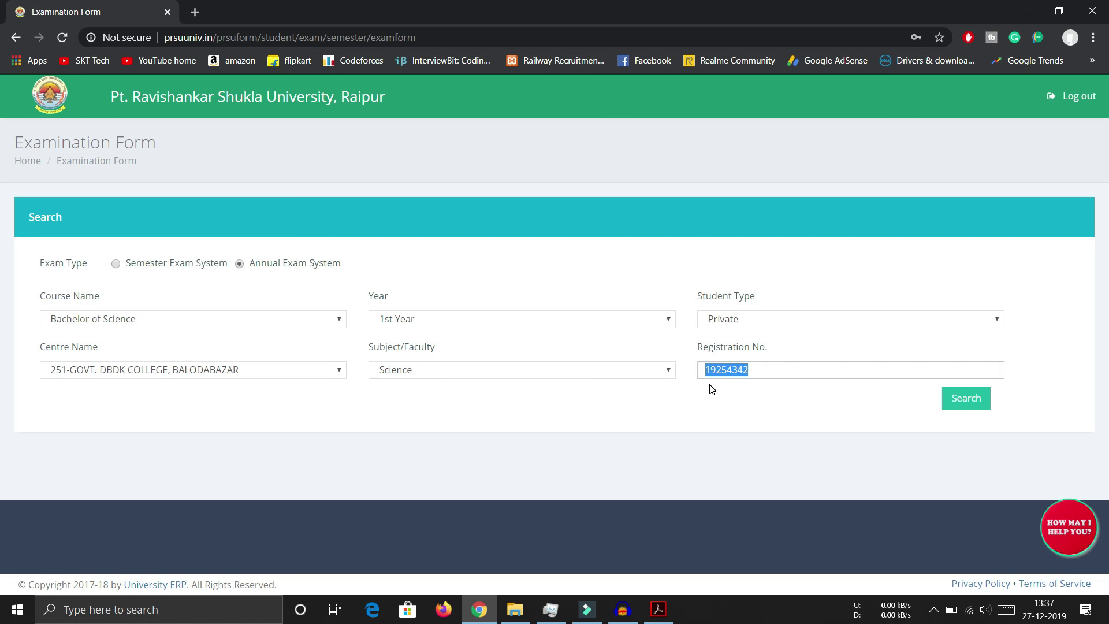
pyautogui.click(745, 422)
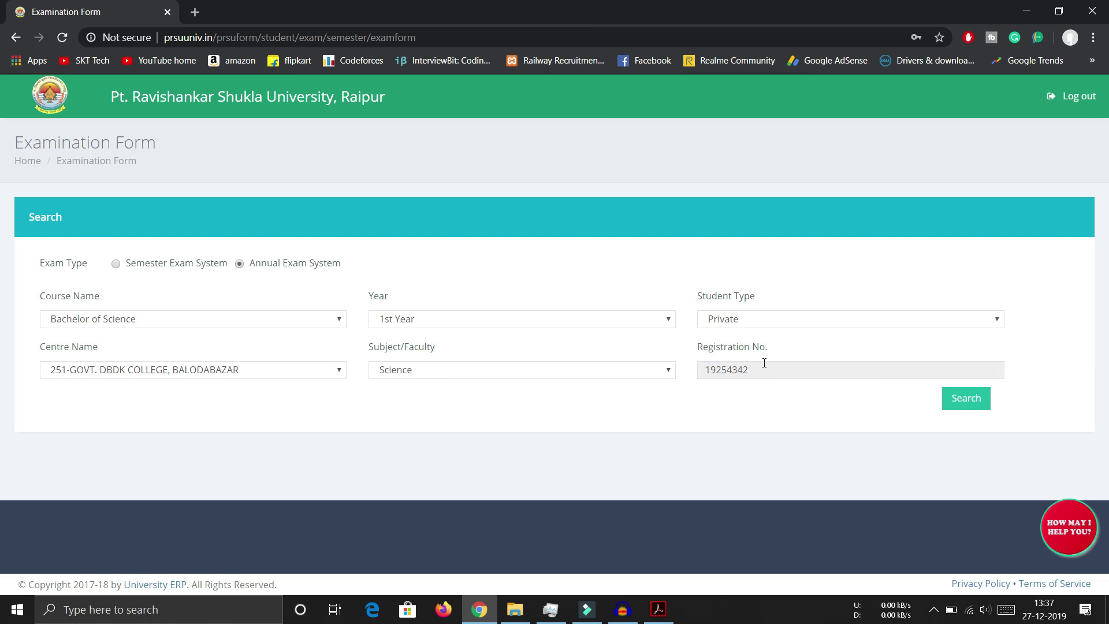
pyautogui.moveTo(755, 377); pyautogui.dragTo(706, 371)
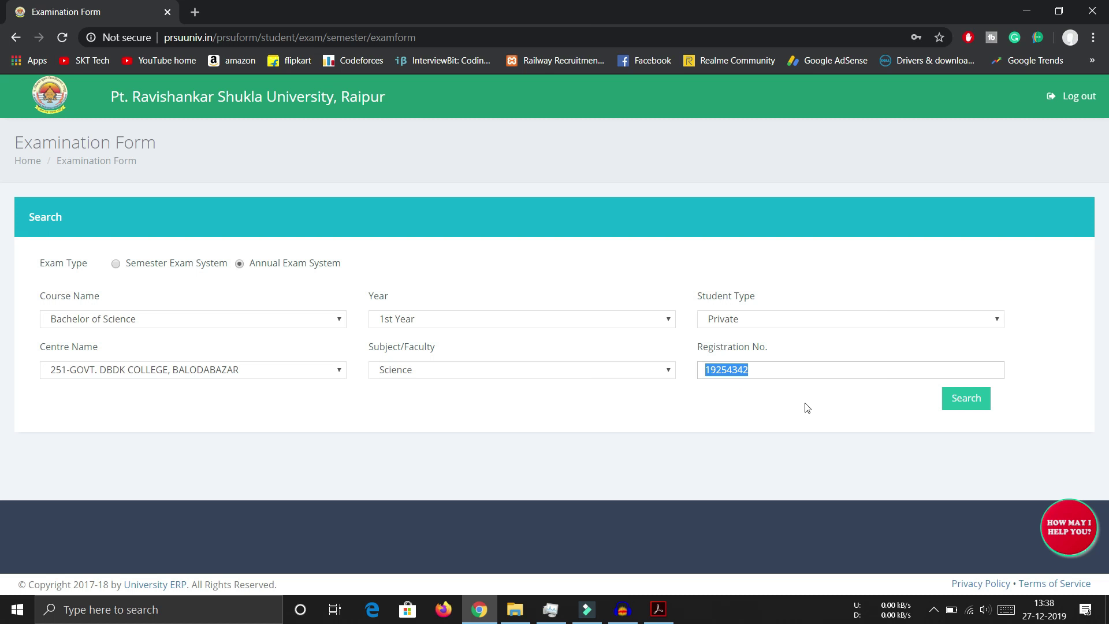
pyautogui.click(965, 403)
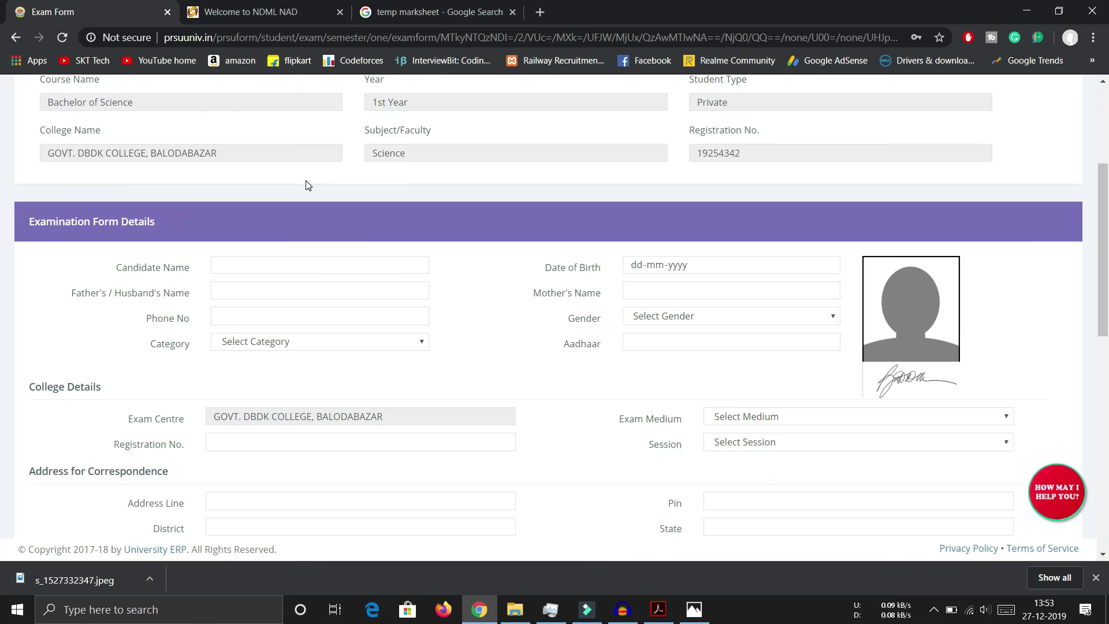
# Enter the candidate's name and set the date of birth to 01-01-2000.
pyautogui.click(245, 154)
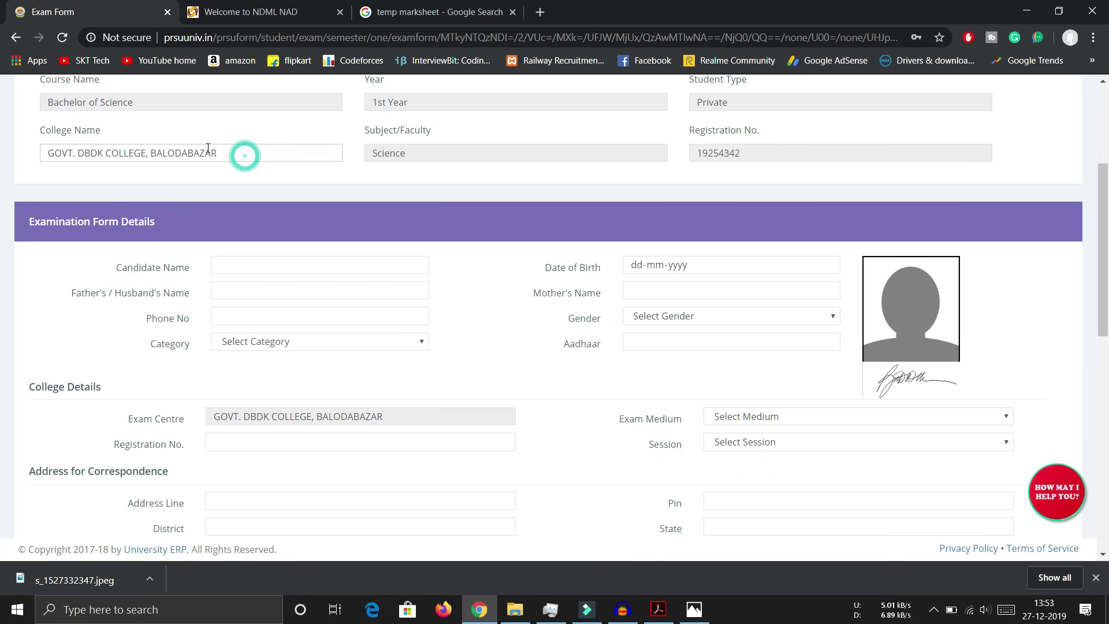
pyautogui.click(323, 264)
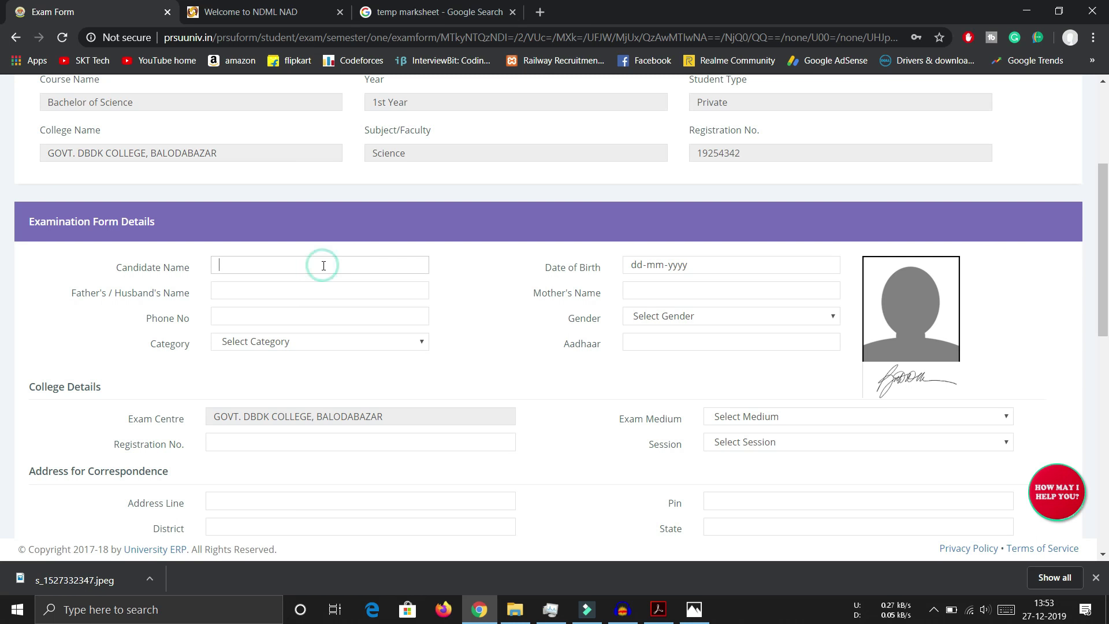
pyautogui.write('SAKET')
pyautogui.click(826, 264)
pyautogui.click(671, 290)
pyautogui.scroll(1, 683, 334)
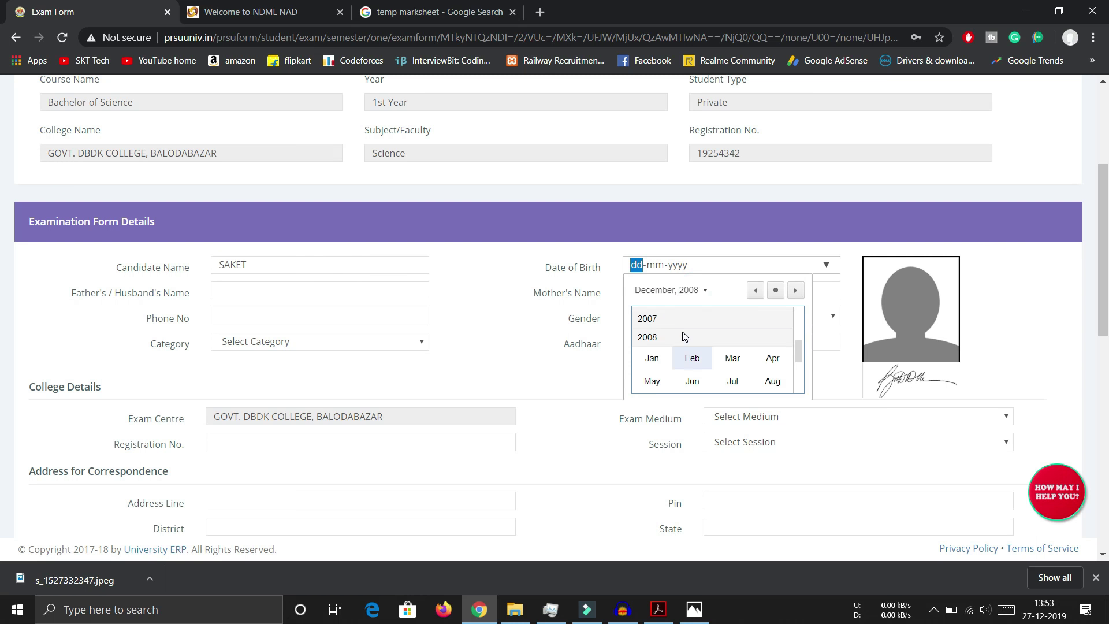
pyautogui.scroll(3, 683, 333)
pyautogui.scroll(2, 684, 334)
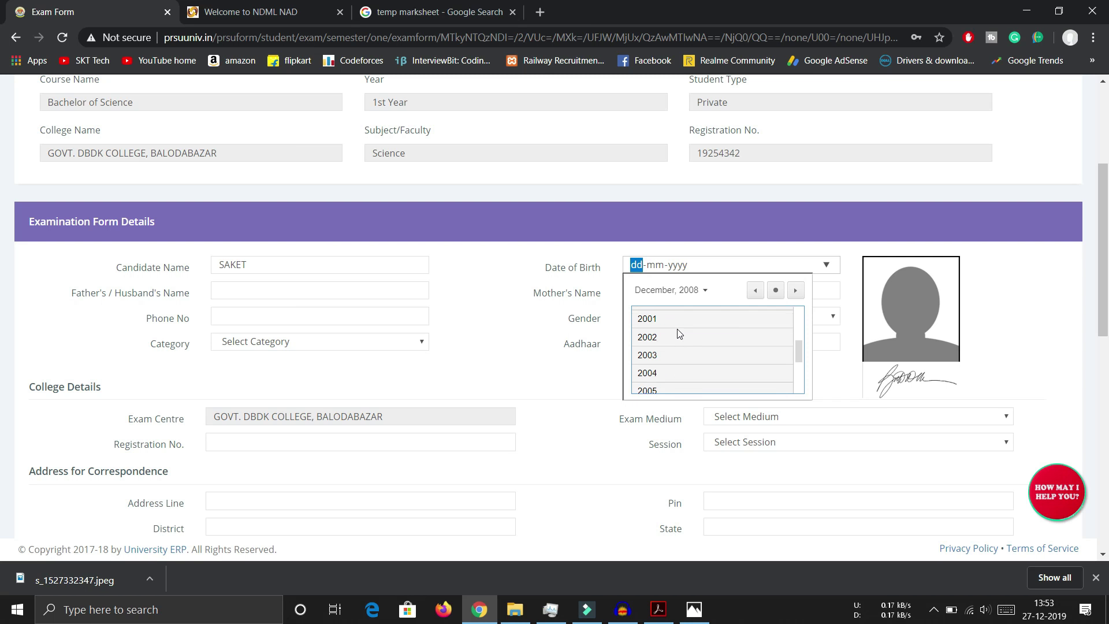
pyautogui.click(669, 316)
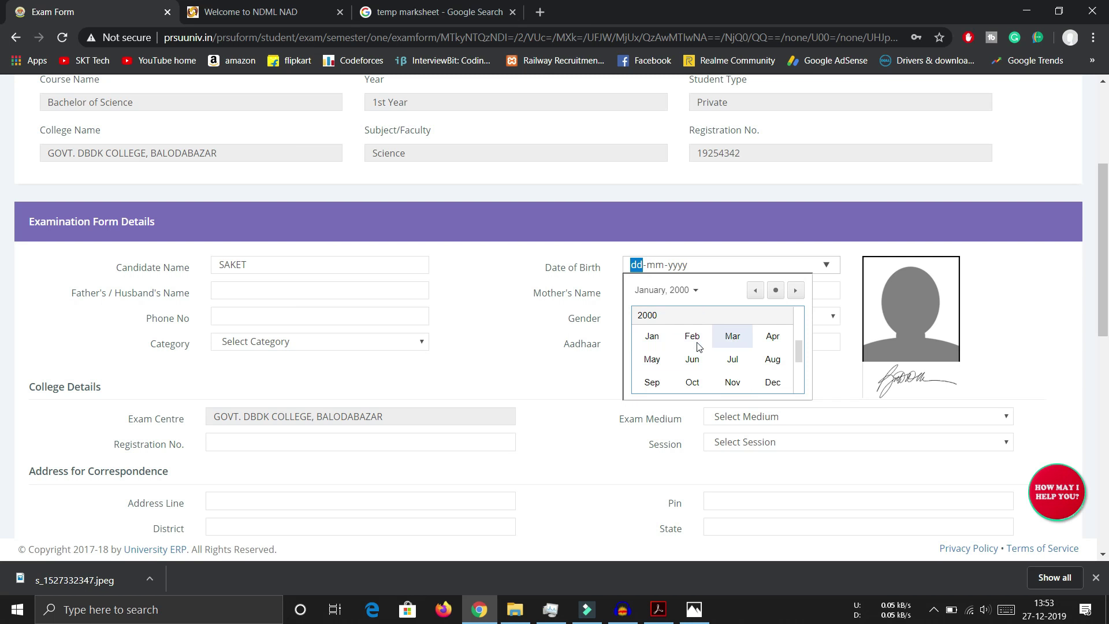
pyautogui.click(653, 338)
pyautogui.click(768, 332)
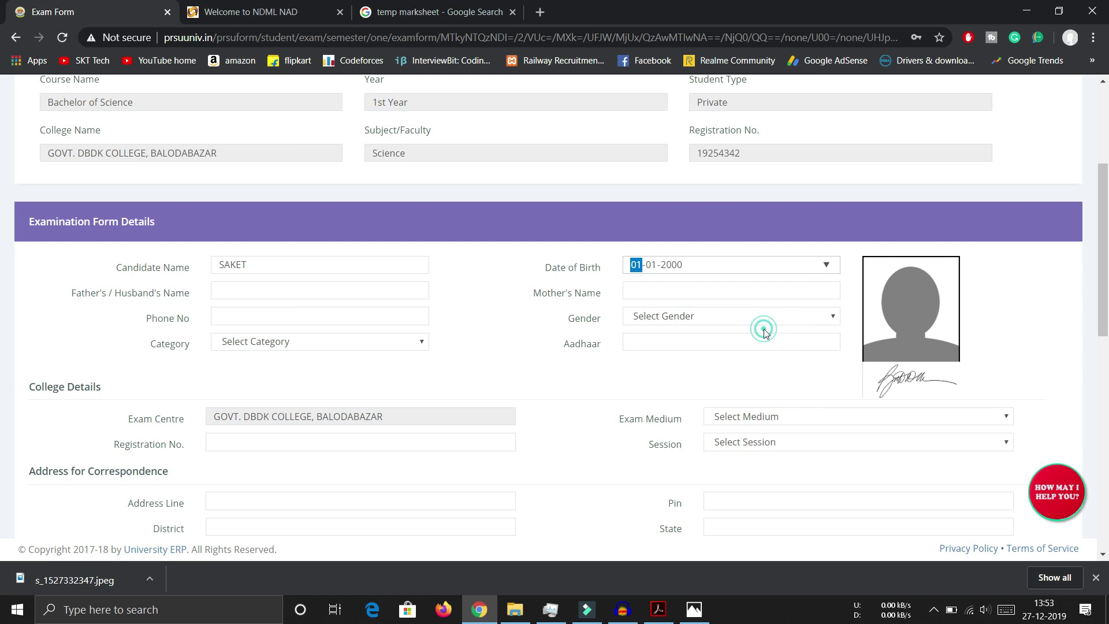
# Enter the parents' names and phone, set gender Male and category OBC, and paste the Aadhaar number.
pyautogui.click(324, 293)
pyautogui.write('XYZ')
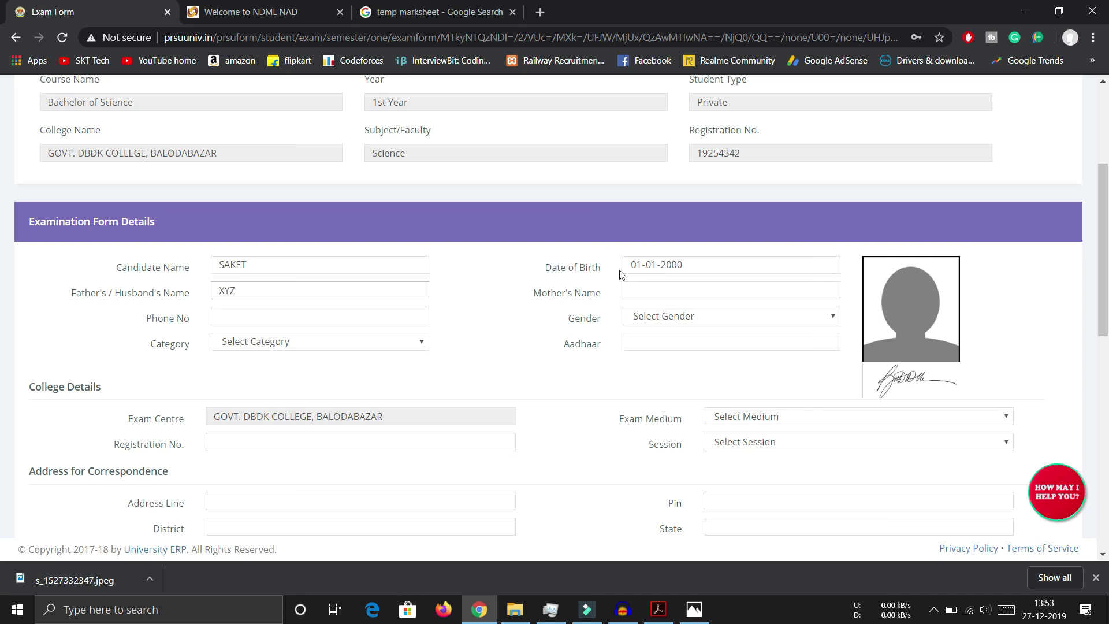
pyautogui.click(705, 285)
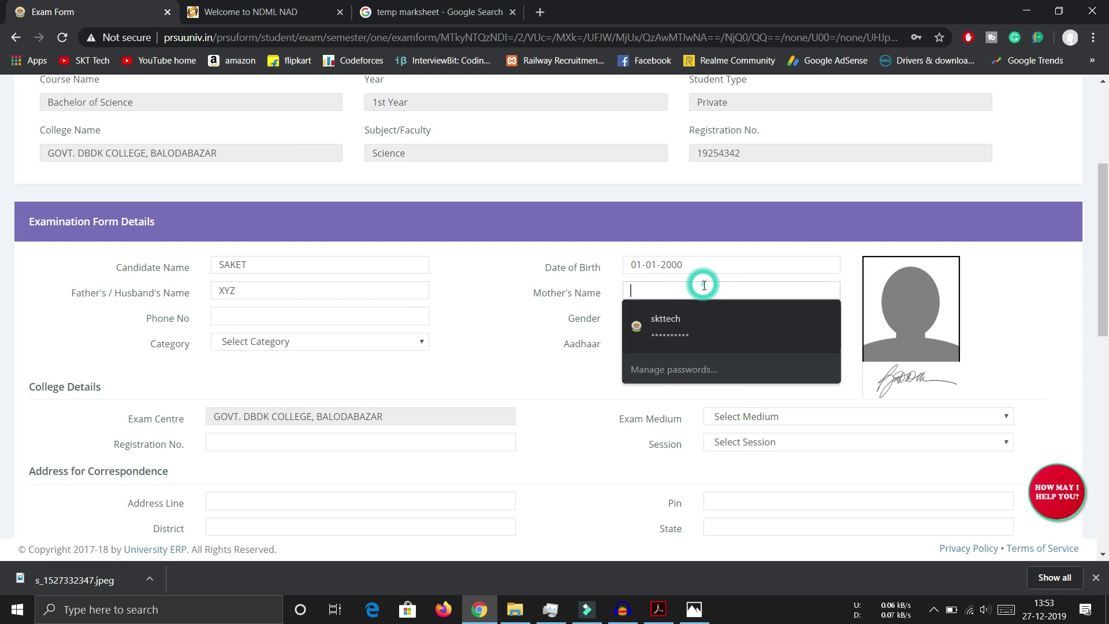
pyautogui.write('XYZA')
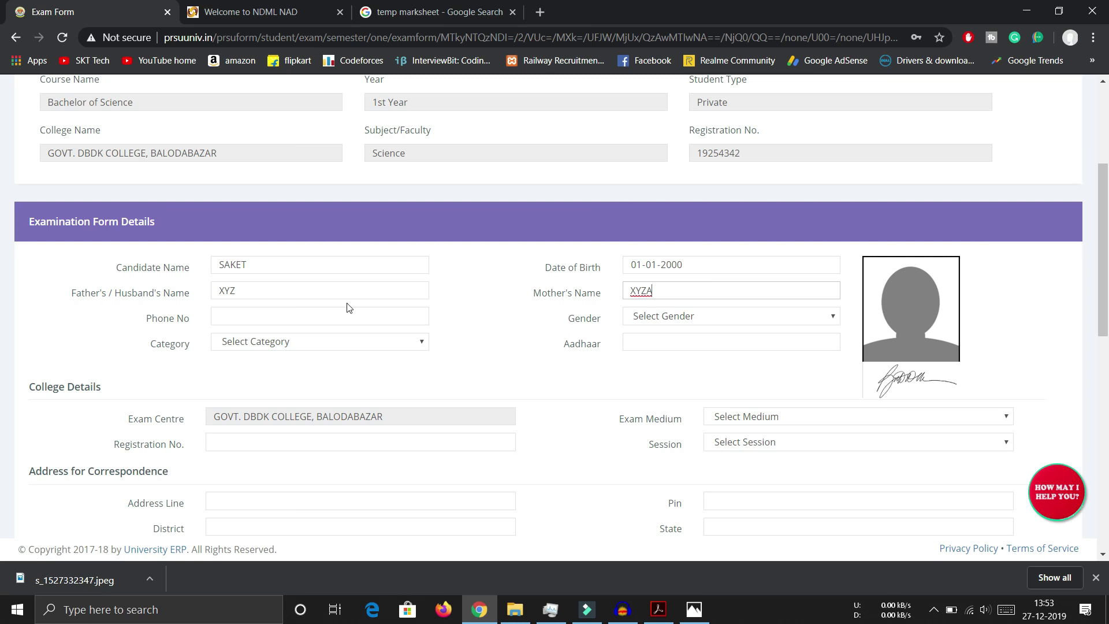
pyautogui.click(349, 292)
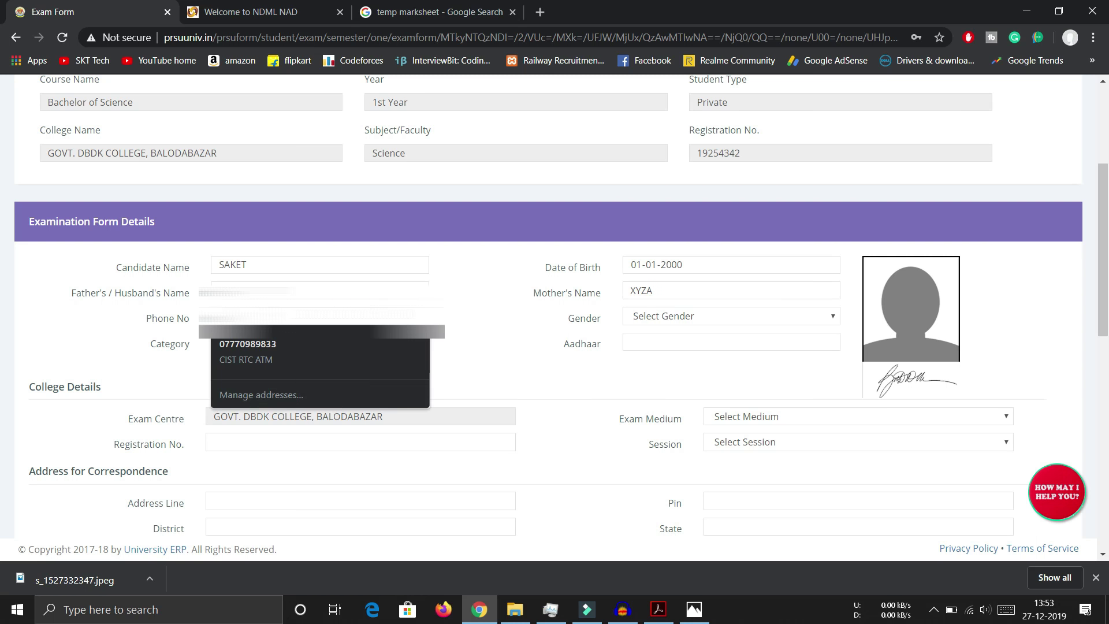
pyautogui.click(671, 316)
pyautogui.click(670, 341)
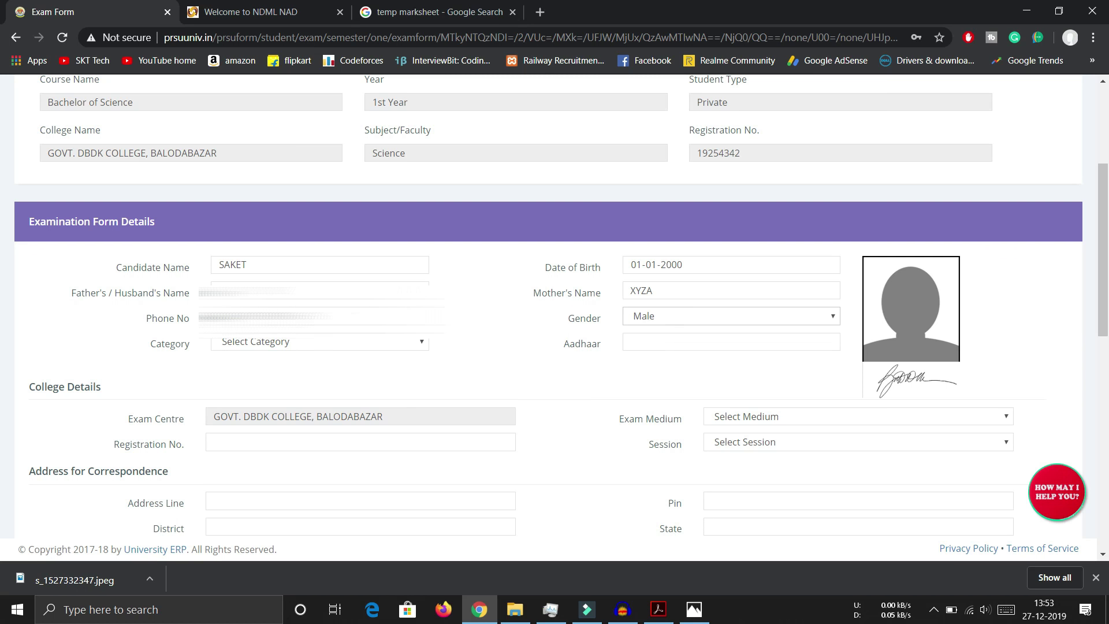
pyautogui.click(290, 341)
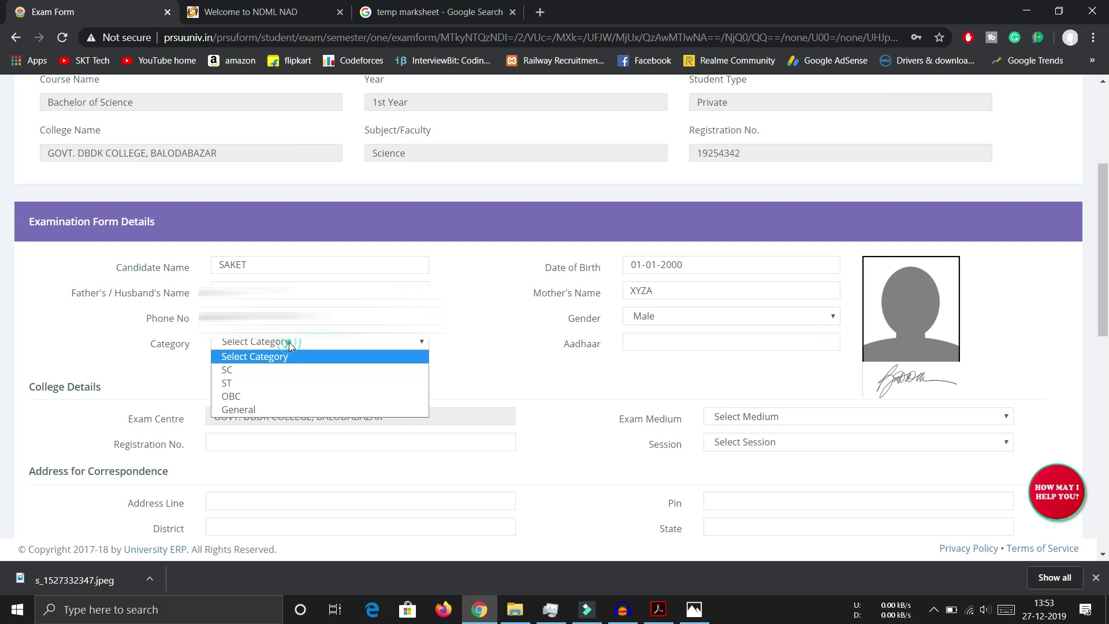
pyautogui.click(298, 405)
pyautogui.click(642, 339)
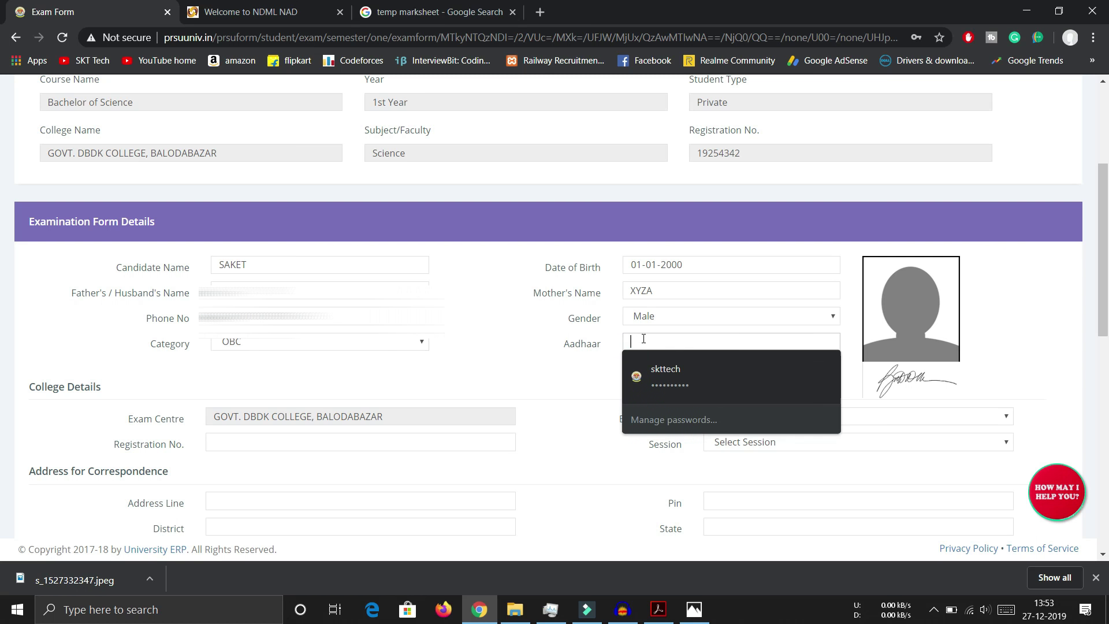
pyautogui.hotkey('ctrl', 'v')
pyautogui.scroll(-2, 376, 298)
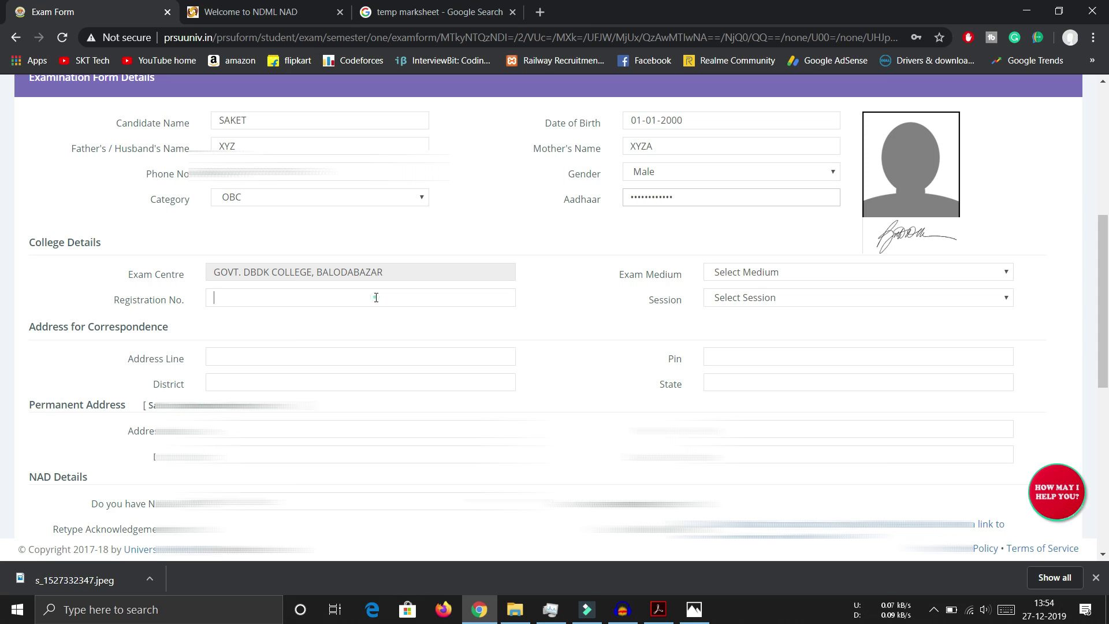
pyautogui.click(376, 297)
pyautogui.scroll(6, 536, 285)
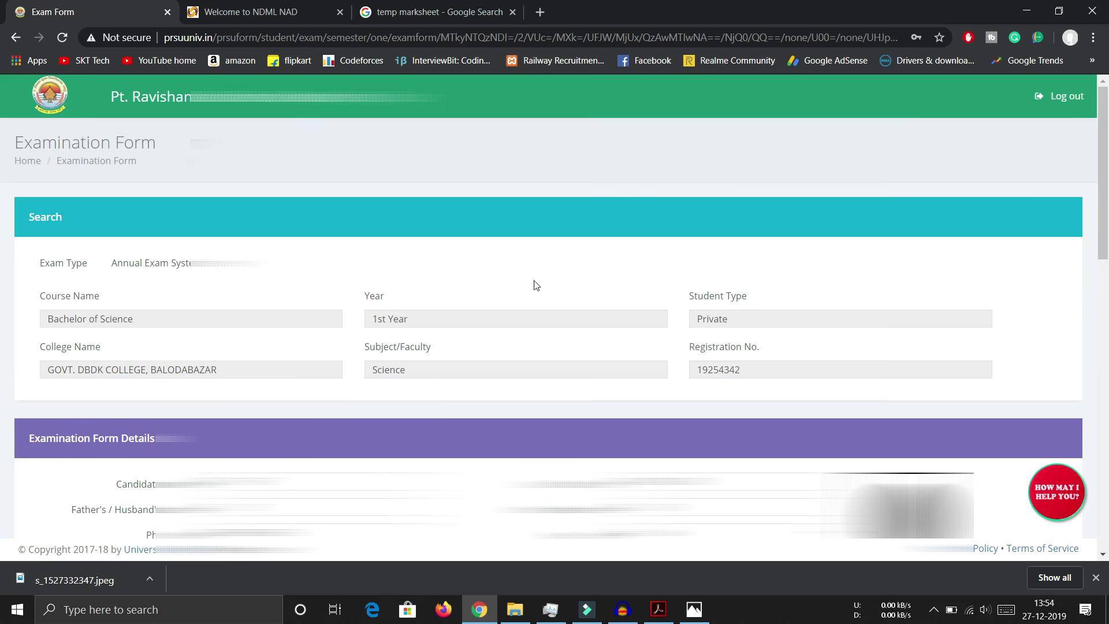
pyautogui.doubleClick(743, 375)
pyautogui.hotkey('ctrl', 'c')
pyautogui.scroll(-5, 676, 362)
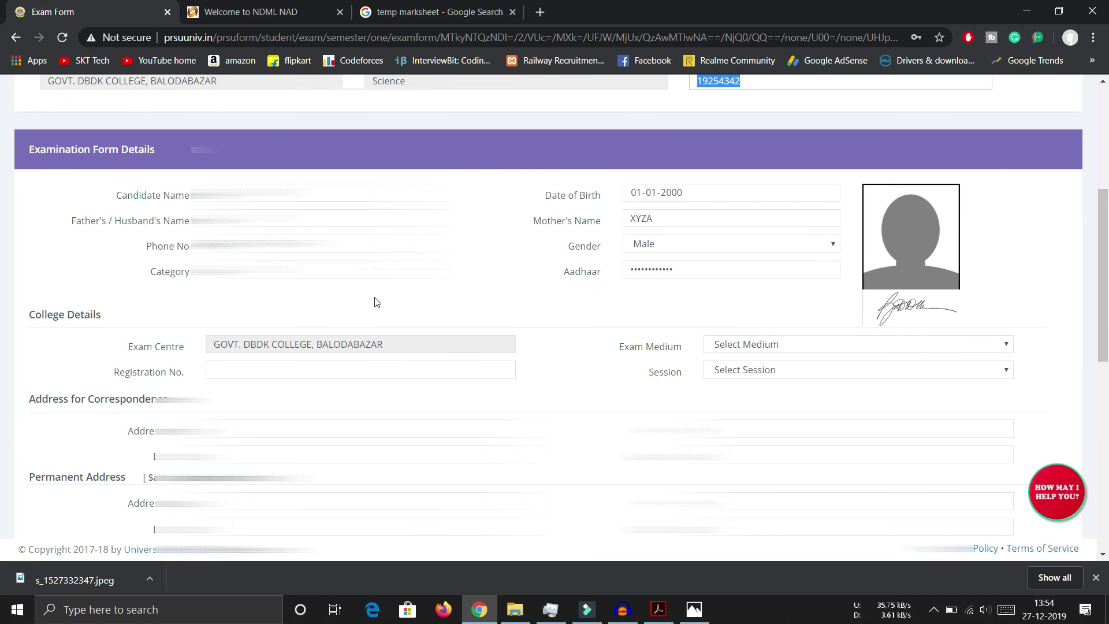
pyautogui.scroll(-3, 321, 327)
pyautogui.click(309, 230)
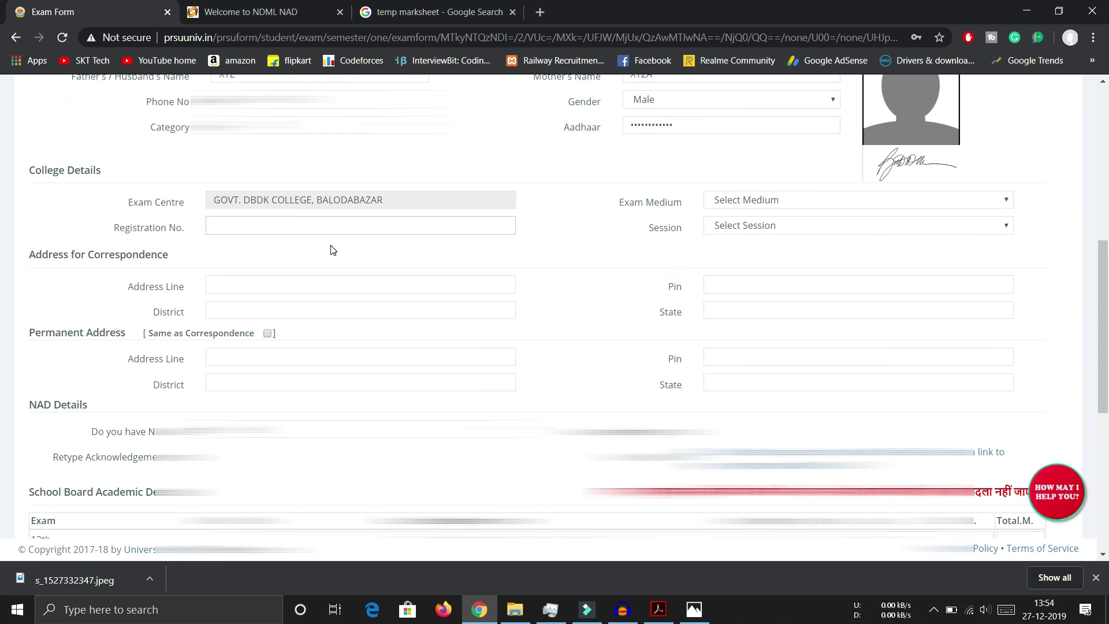
pyautogui.hotkey('ctrl', 'v')
# Set the exam medium to HINDI and the session to 2019-20.
pyautogui.click(777, 200)
pyautogui.click(770, 228)
pyautogui.click(768, 226)
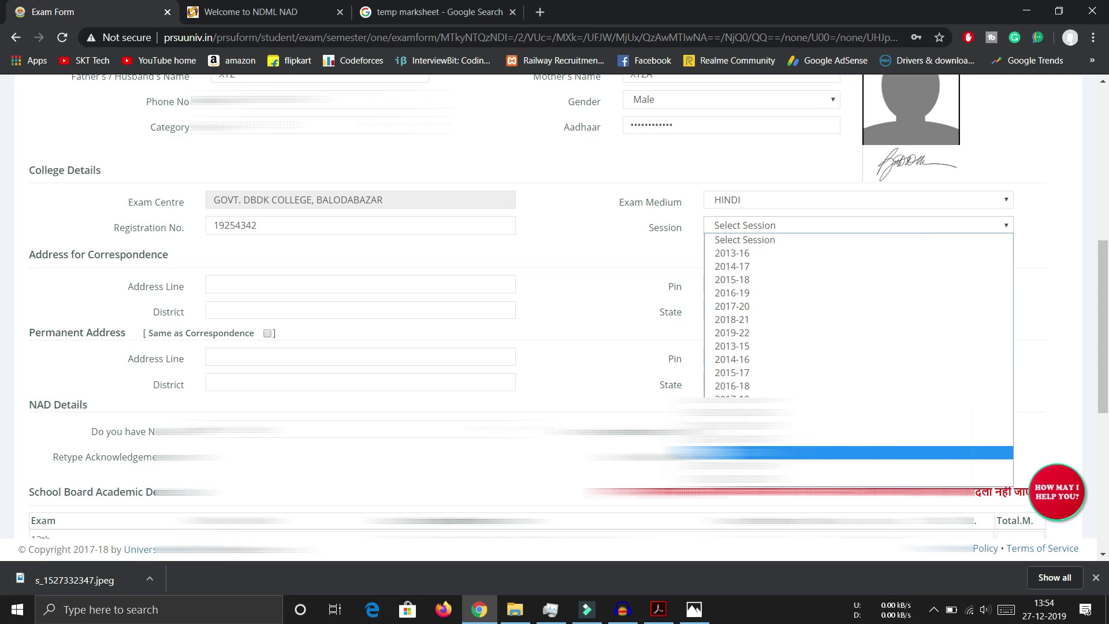
pyautogui.click(820, 476)
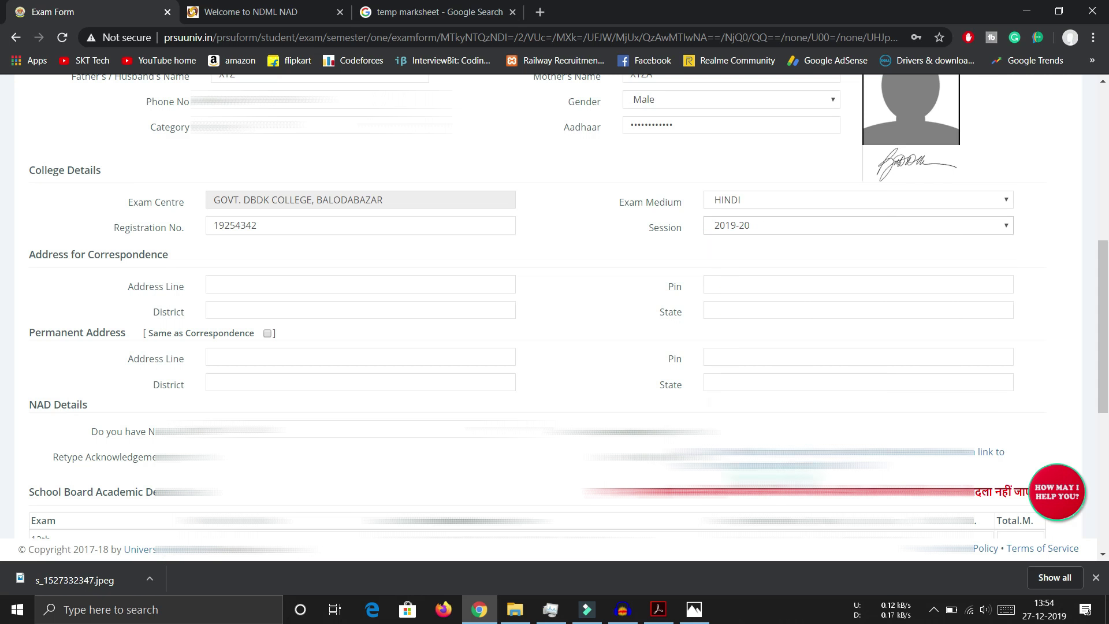
# Fill the correspondence address from saved details, clear the wrong State, and enter pin 492003.
pyautogui.click(237, 285)
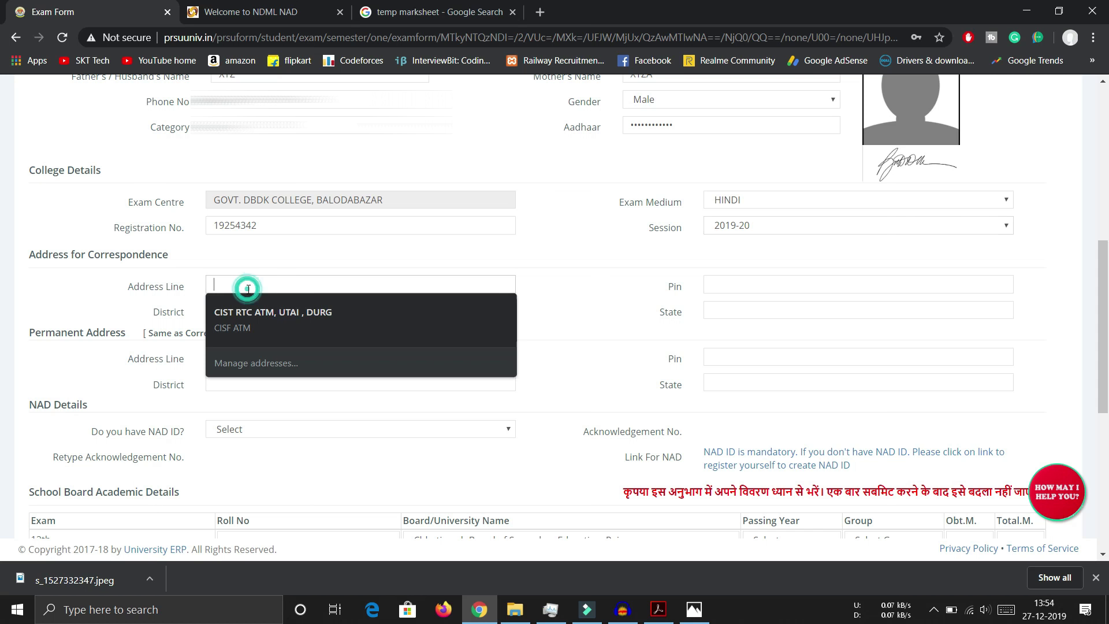
pyautogui.click(267, 309)
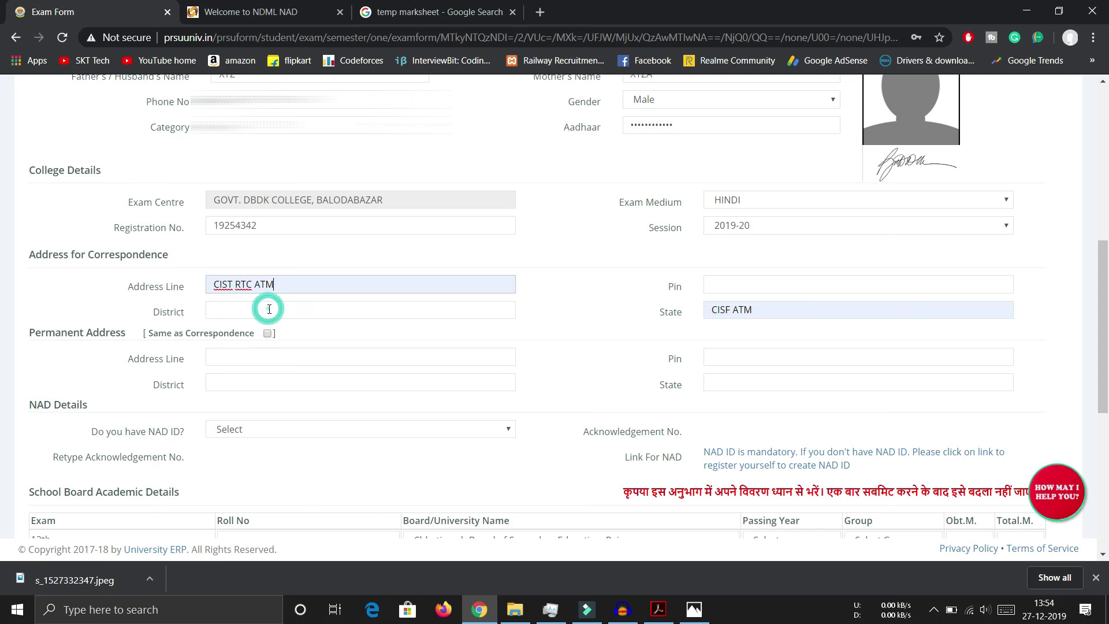
pyautogui.moveTo(765, 325); pyautogui.dragTo(714, 333)
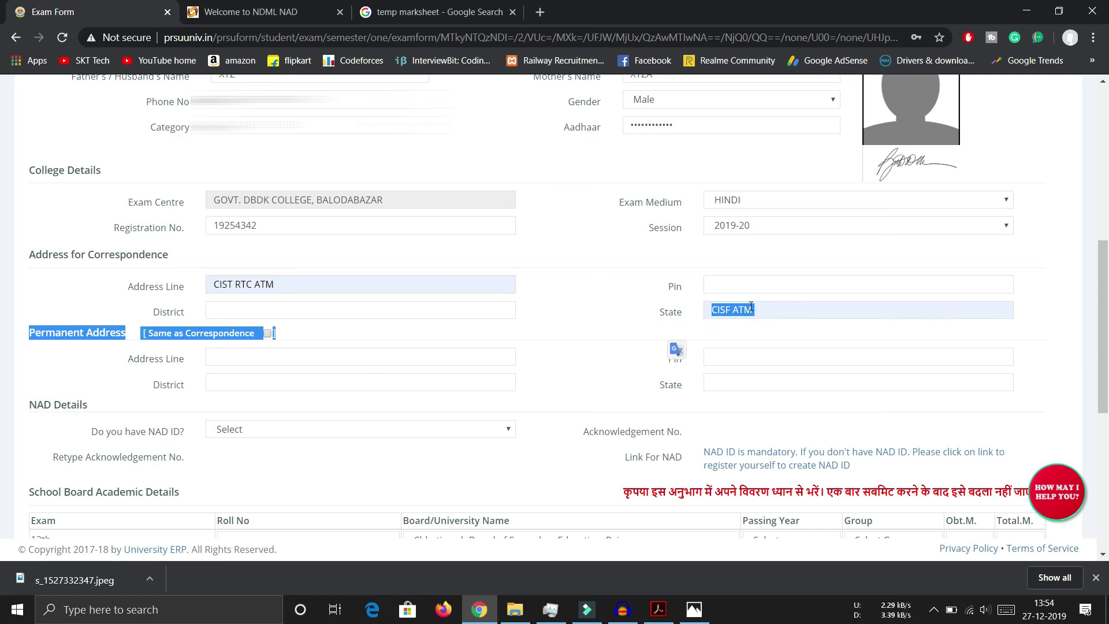
pyautogui.press('BackSpace')
pyautogui.click(739, 287)
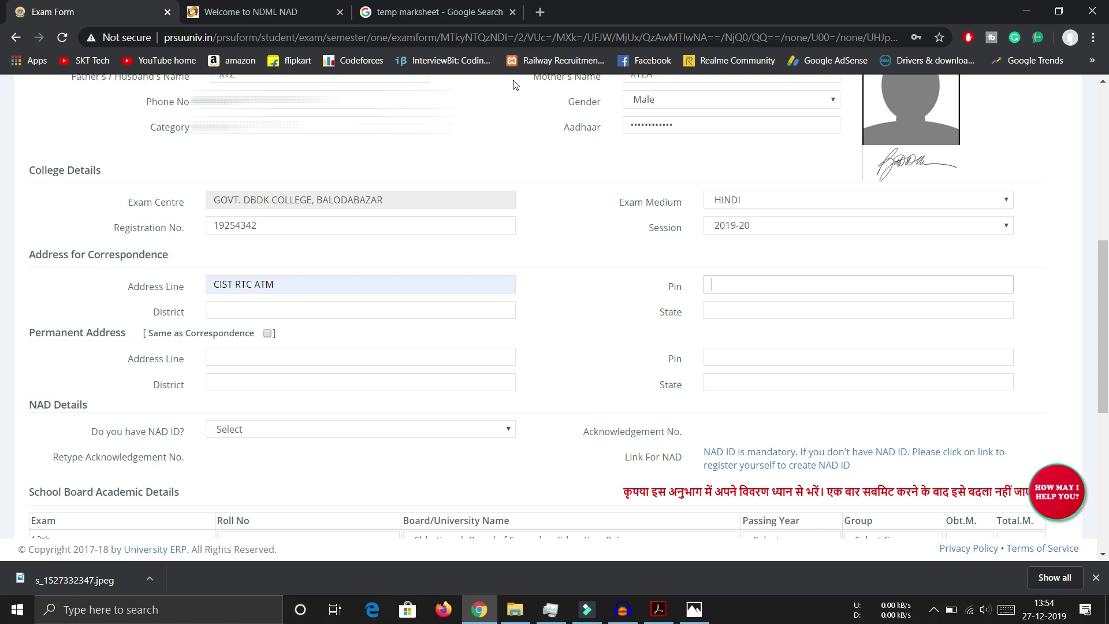
pyautogui.click(512, 12)
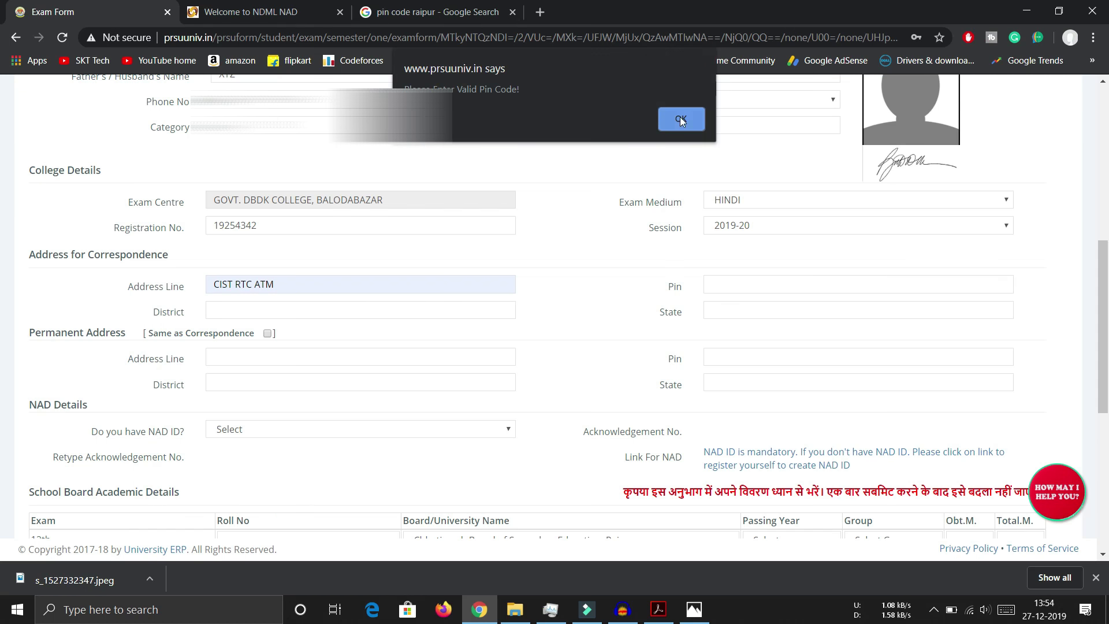
pyautogui.click(681, 119)
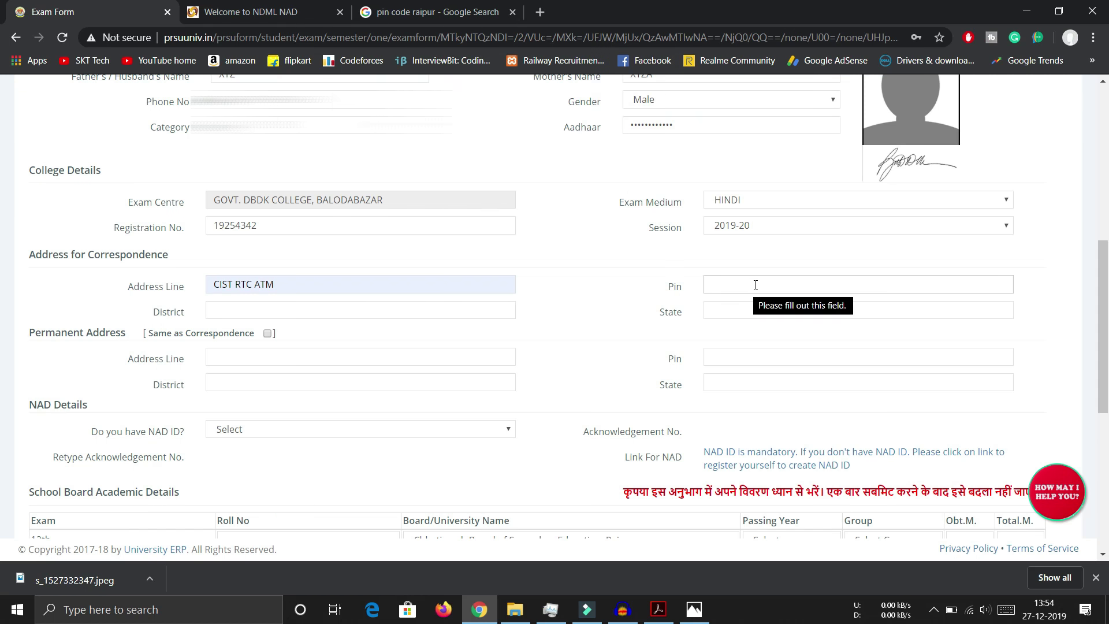
pyautogui.write('492003')
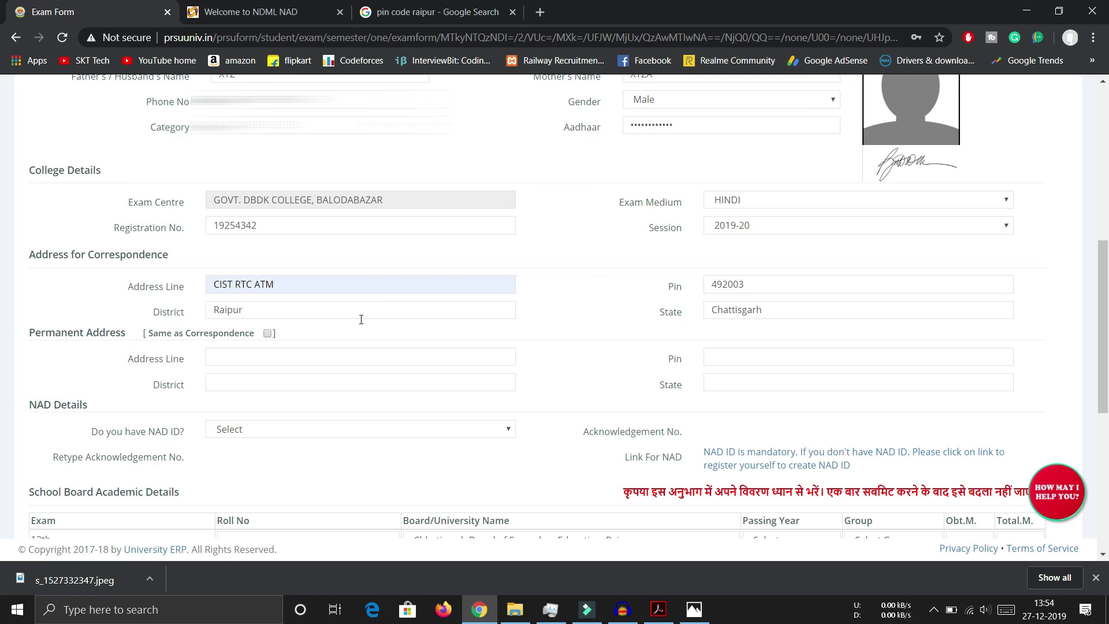
# Let Raipur, Chattisgarh fill in, then tick 'Same as Correspondence' for the permanent address.
pyautogui.click(331, 296)
pyautogui.click(850, 316)
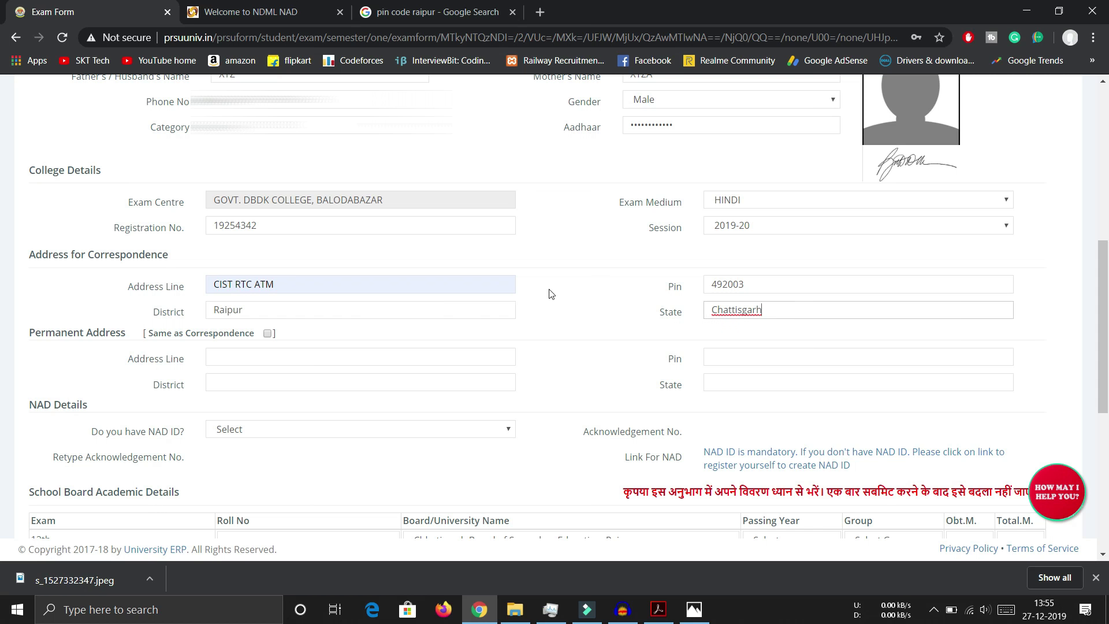
pyautogui.scroll(-1, 462, 265)
pyautogui.click(267, 261)
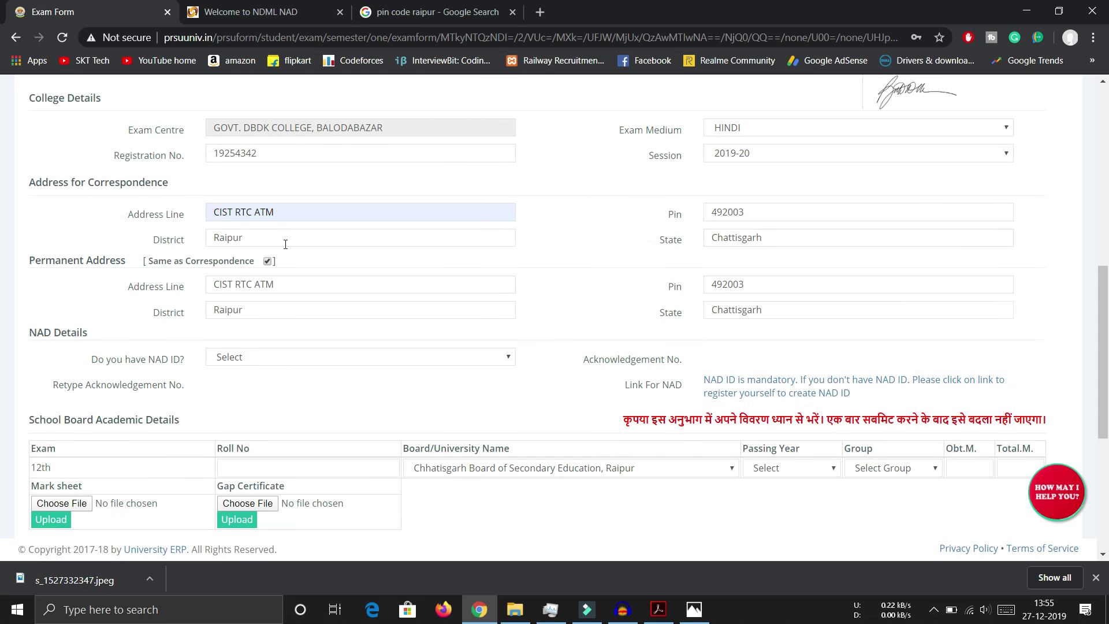
# Answer 'Do you have NAD ID?' with Acknowledgement No.
pyautogui.scroll(-1, 307, 276)
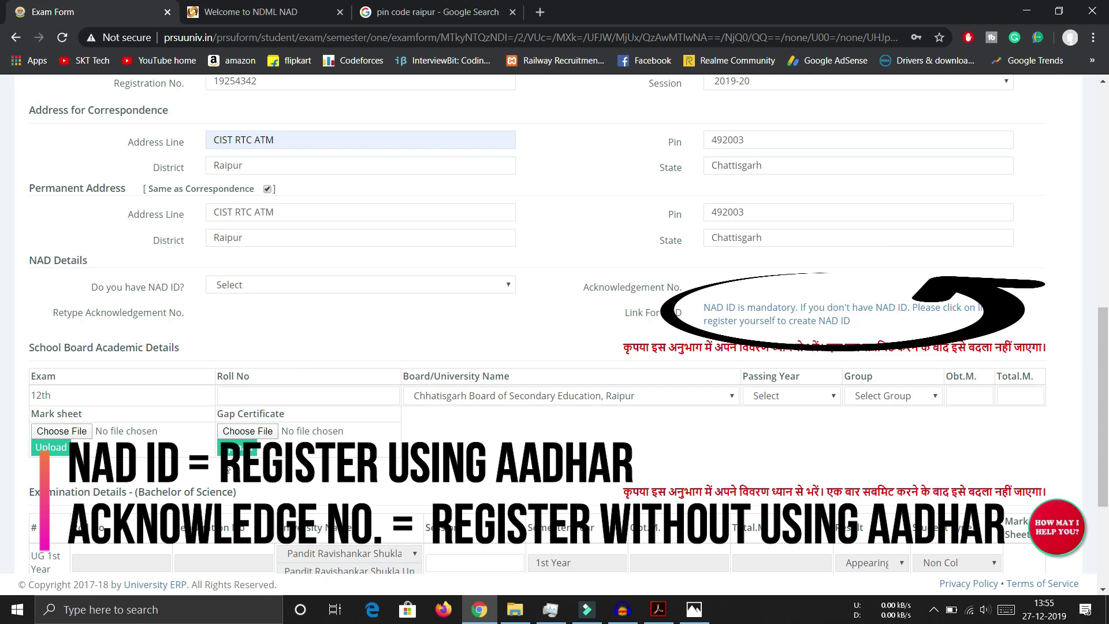
pyautogui.click(248, 293)
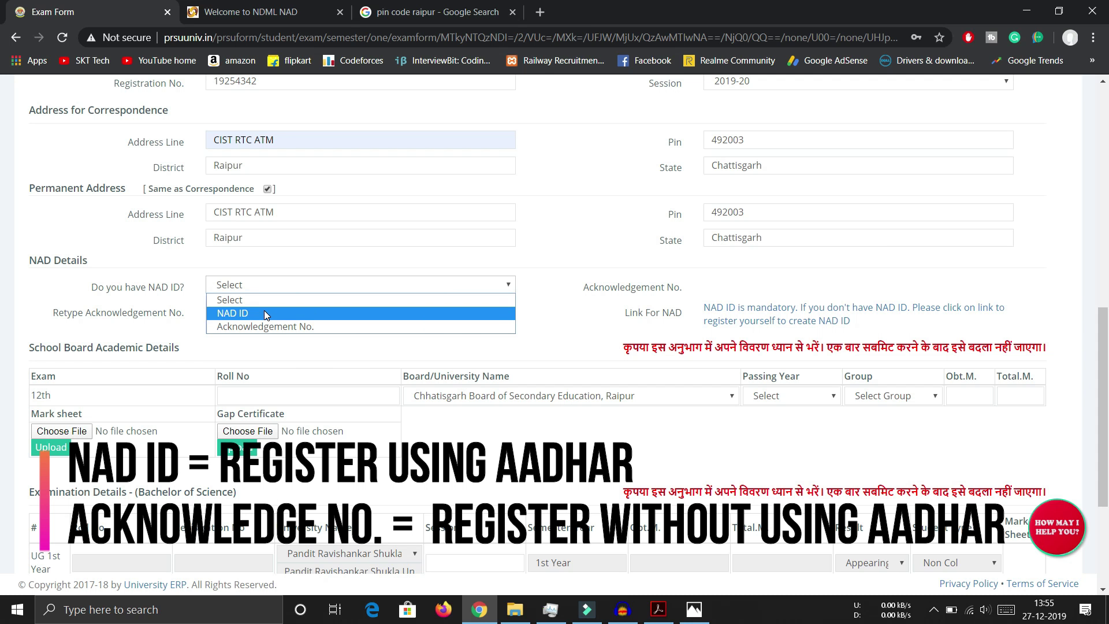
pyautogui.click(291, 328)
pyautogui.click(292, 285)
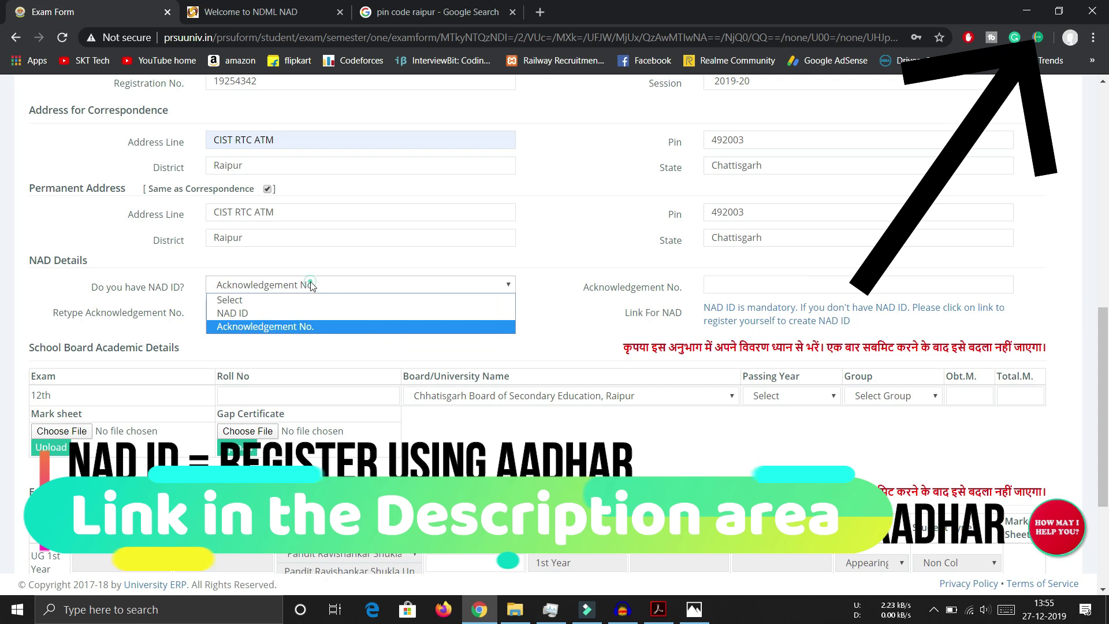
pyautogui.click(314, 324)
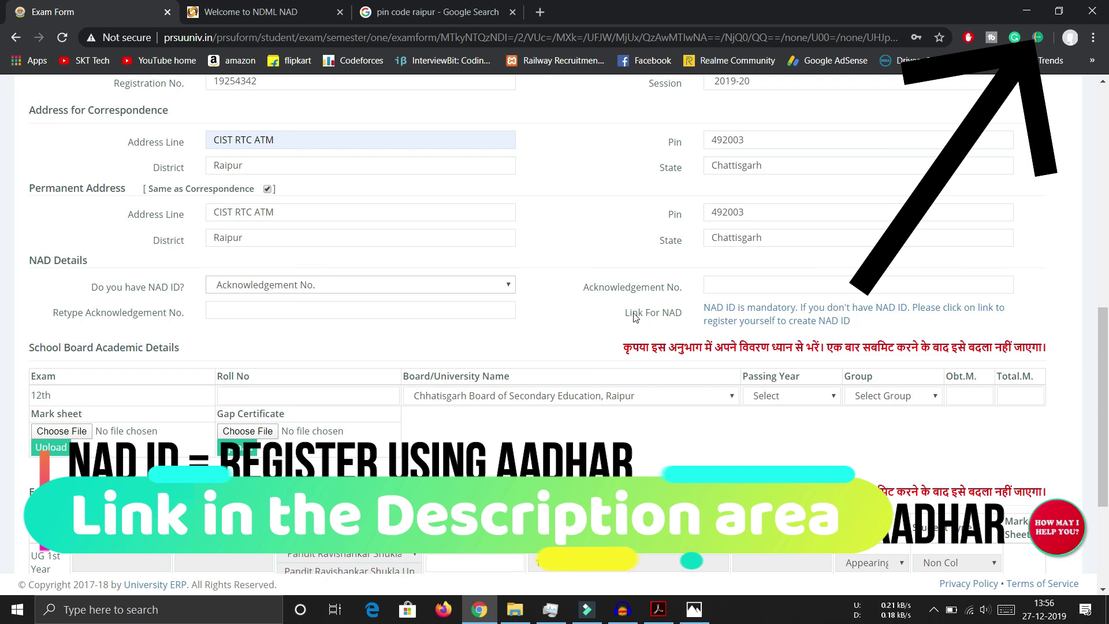
# Enter the acknowledgement number and retype it to match in Retype Acknowledgement No.
pyautogui.click(816, 281)
pyautogui.write('1')
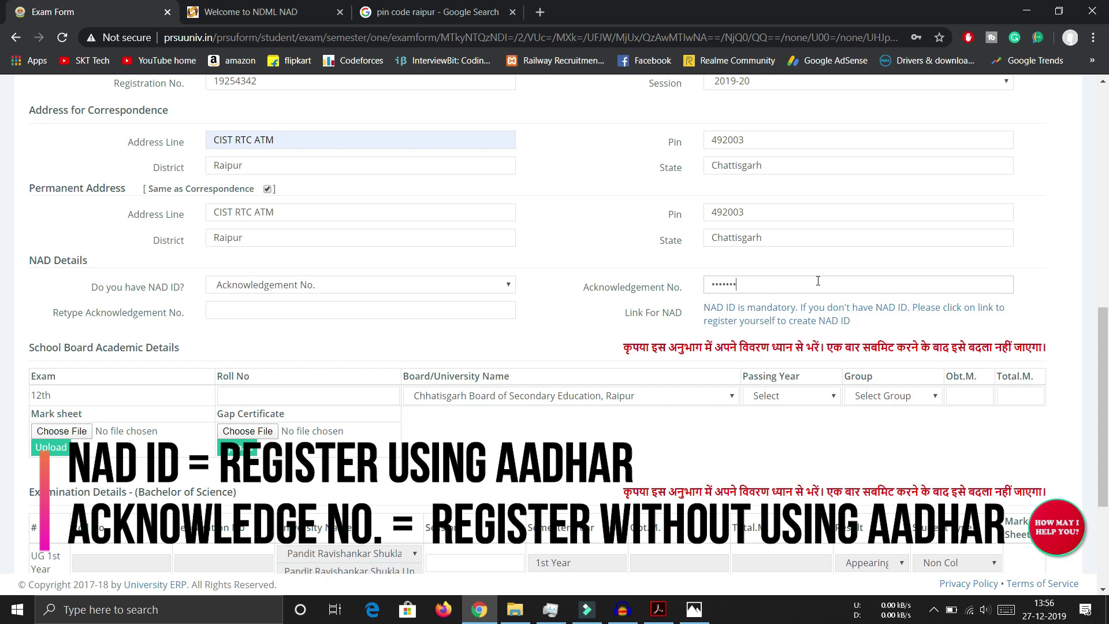
pyautogui.click(341, 317)
pyautogui.write('A123')
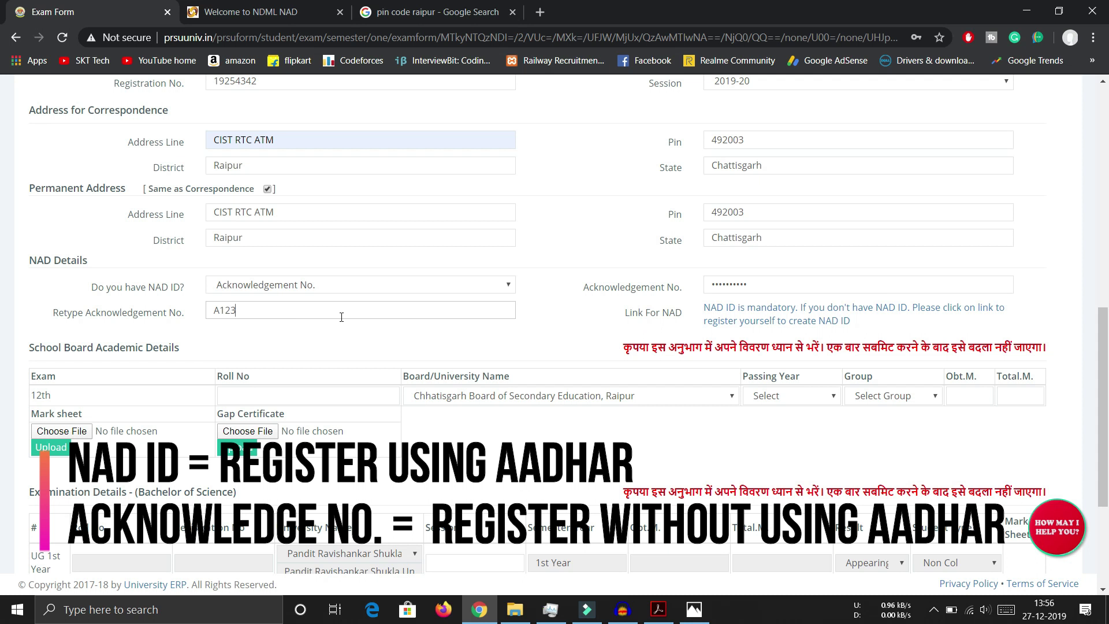
pyautogui.write('456789')
pyautogui.click(525, 340)
pyautogui.click(818, 281)
pyautogui.write('A')
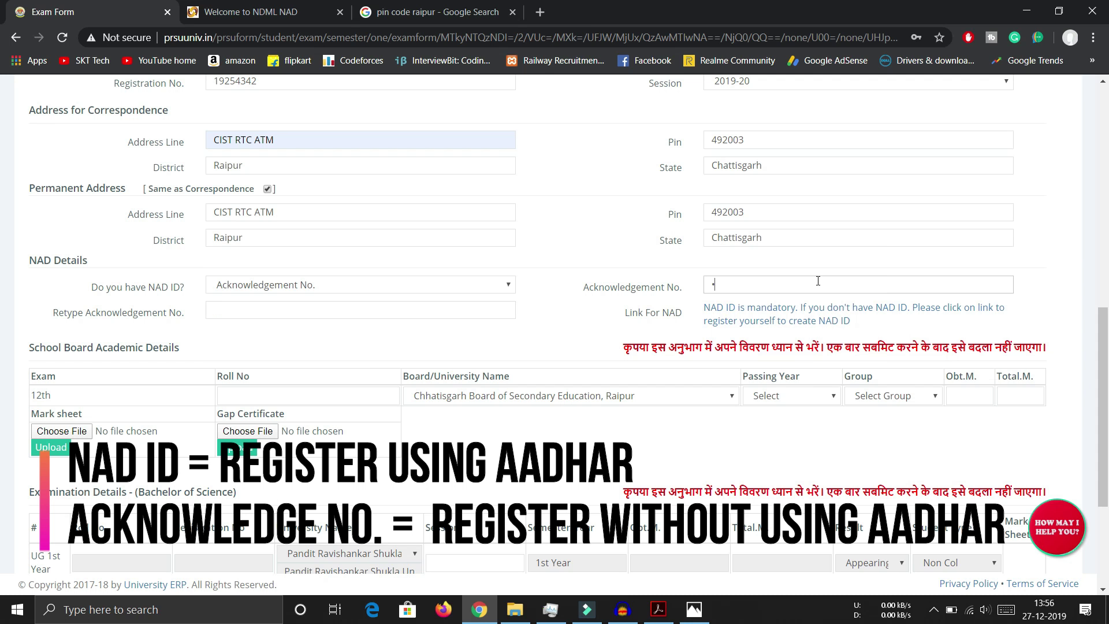
pyautogui.write('1234')
pyautogui.click(342, 316)
pyautogui.write('A123')
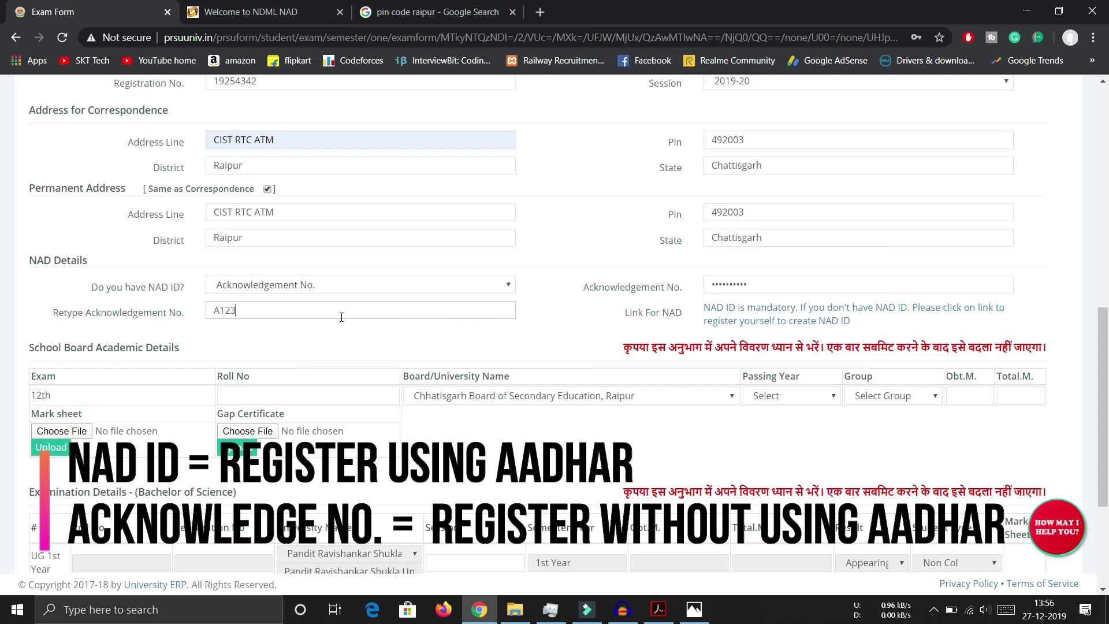
pyautogui.write('456789')
pyautogui.click(525, 340)
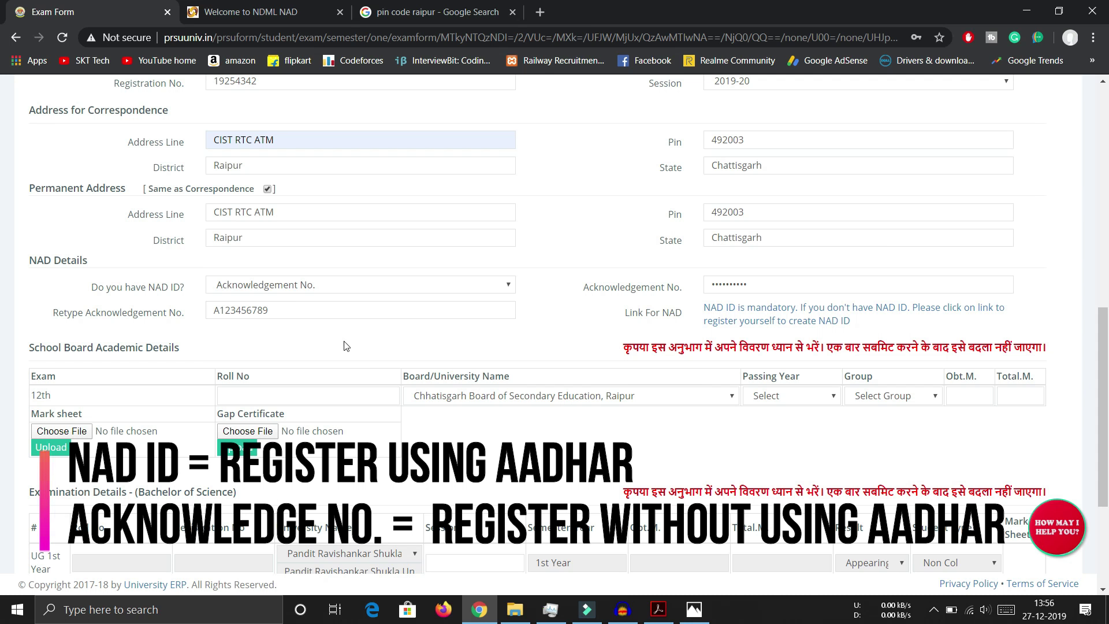
pyautogui.scroll(-1, 348, 344)
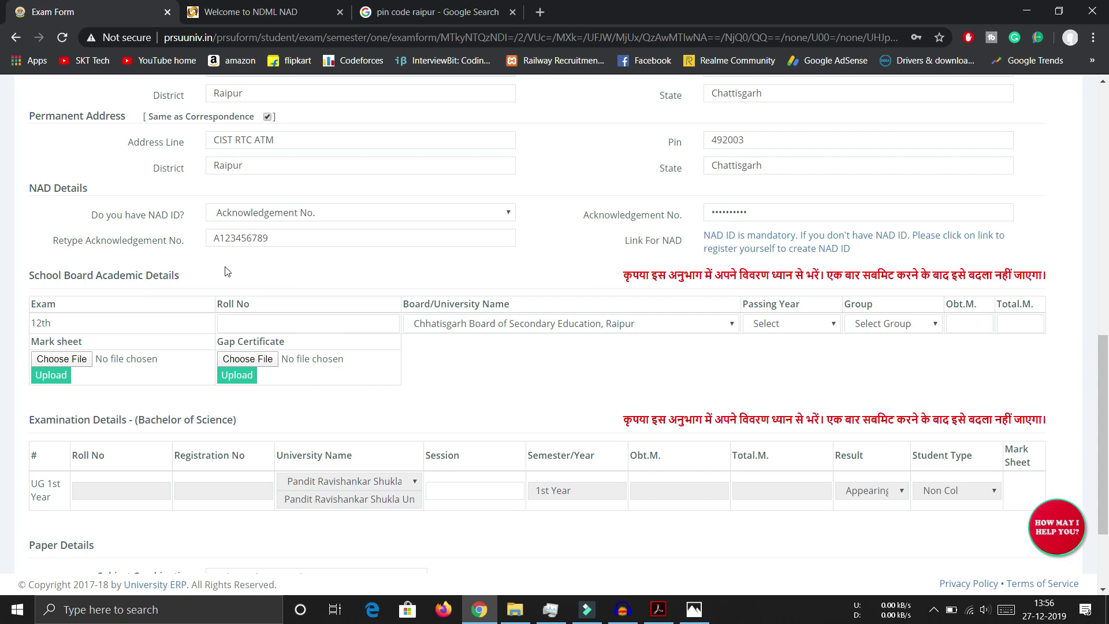
# Paste the 12th roll number and keep the Chhattisgarh board selected.
pyautogui.scroll(-1, 118, 251)
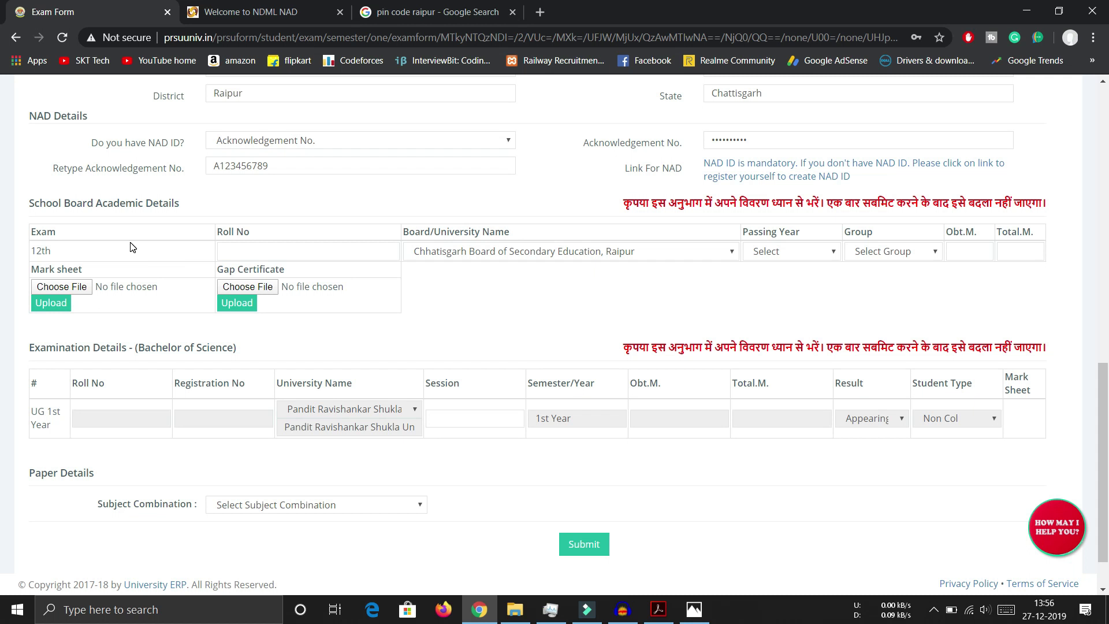
pyautogui.click(282, 250)
pyautogui.hotkey('ctrl', 'v')
pyautogui.click(525, 250)
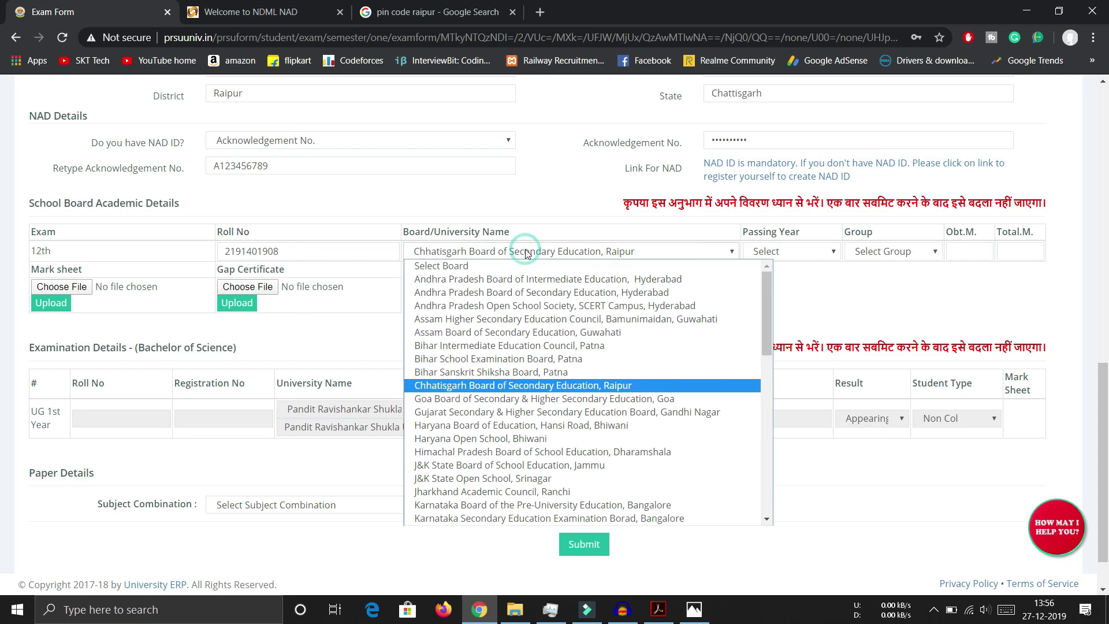
pyautogui.click(526, 250)
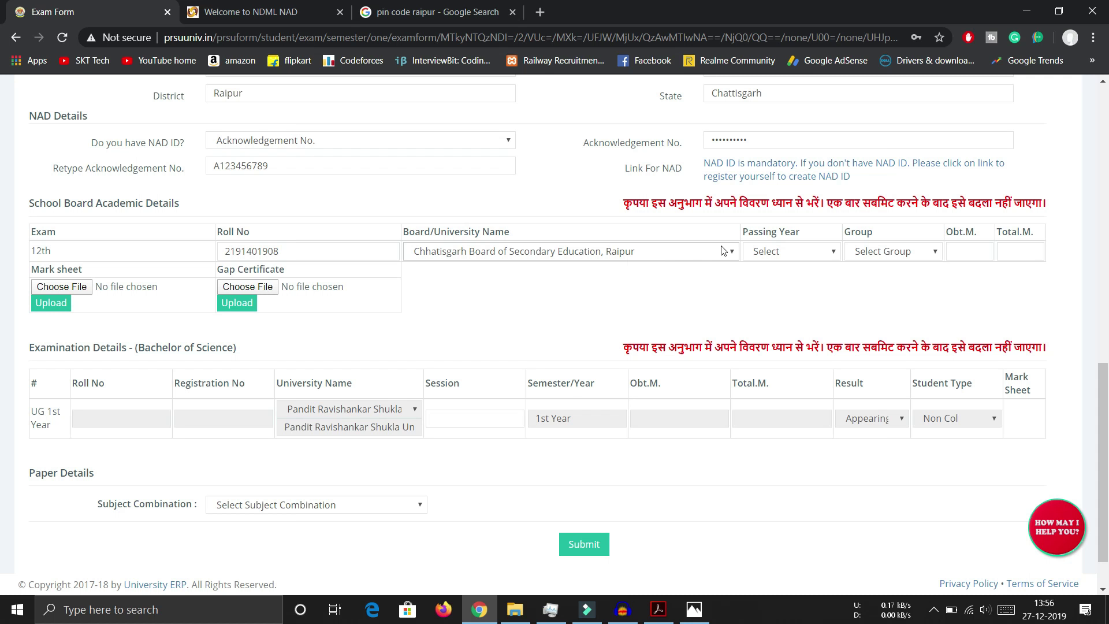
# Set the 12th passing year to 2019 and marks to 250 out of 500.
pyautogui.click(789, 250)
pyautogui.scroll(-1, 768, 468)
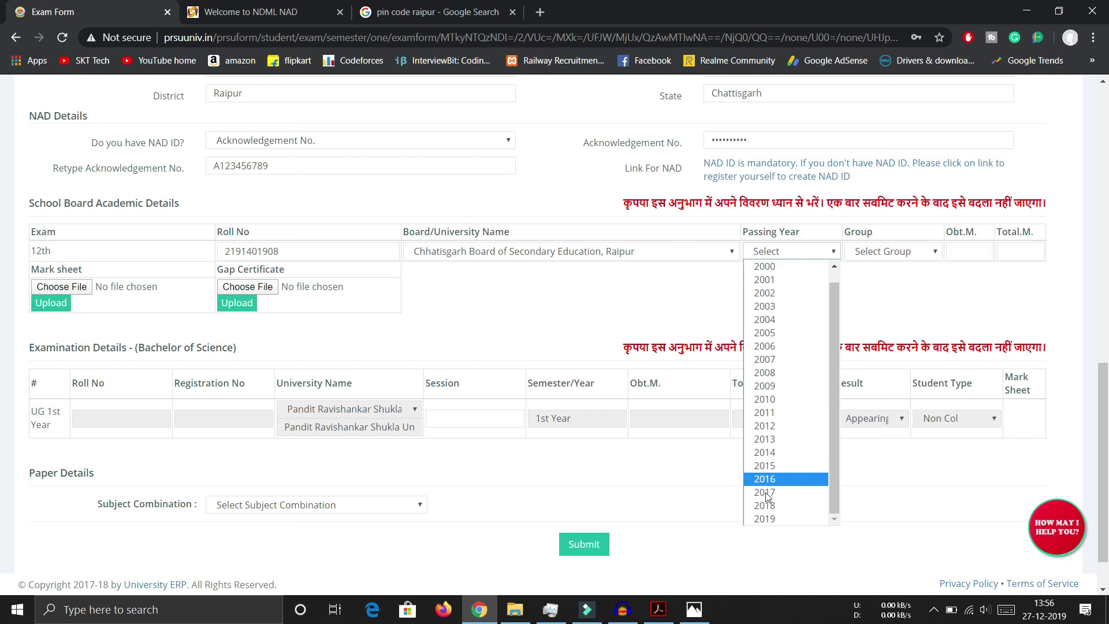
pyautogui.click(772, 525)
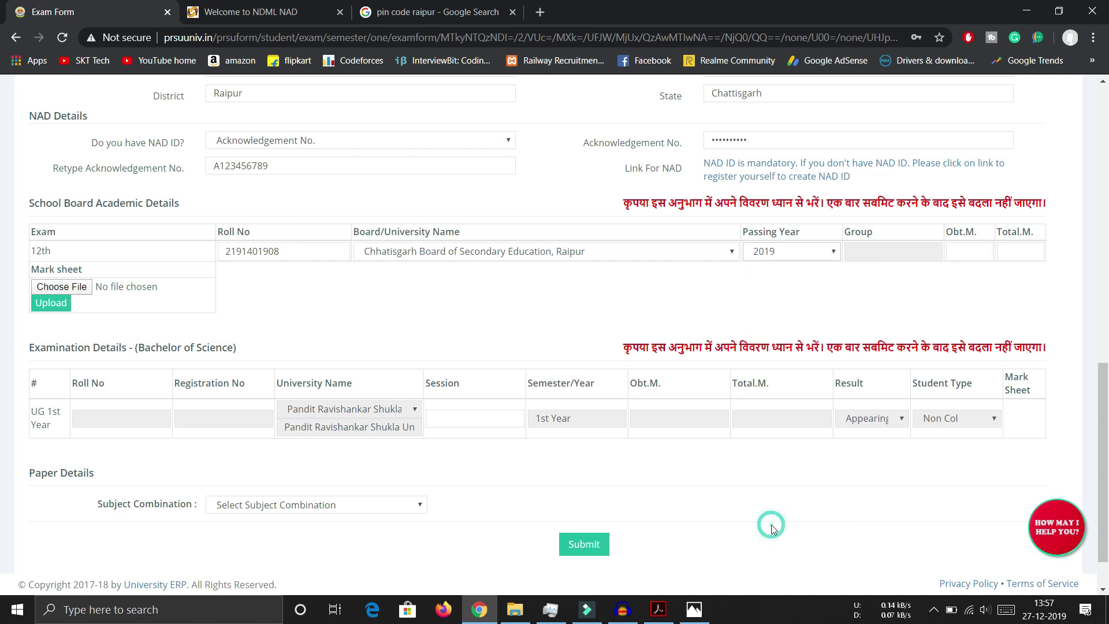
pyautogui.click(898, 249)
pyautogui.press('Tab')
pyautogui.write('250')
pyautogui.click(1026, 243)
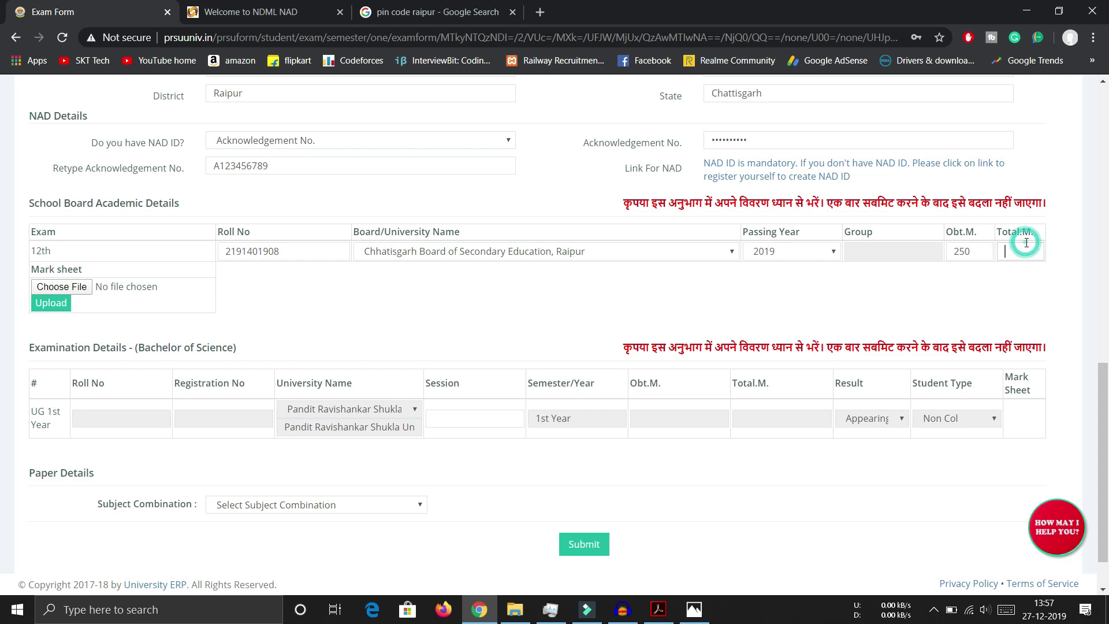
pyautogui.write('500')
# Upload s_1527332347.jpeg from Downloads as the 12th mark sheet and confirm the success message.
pyautogui.click(60, 286)
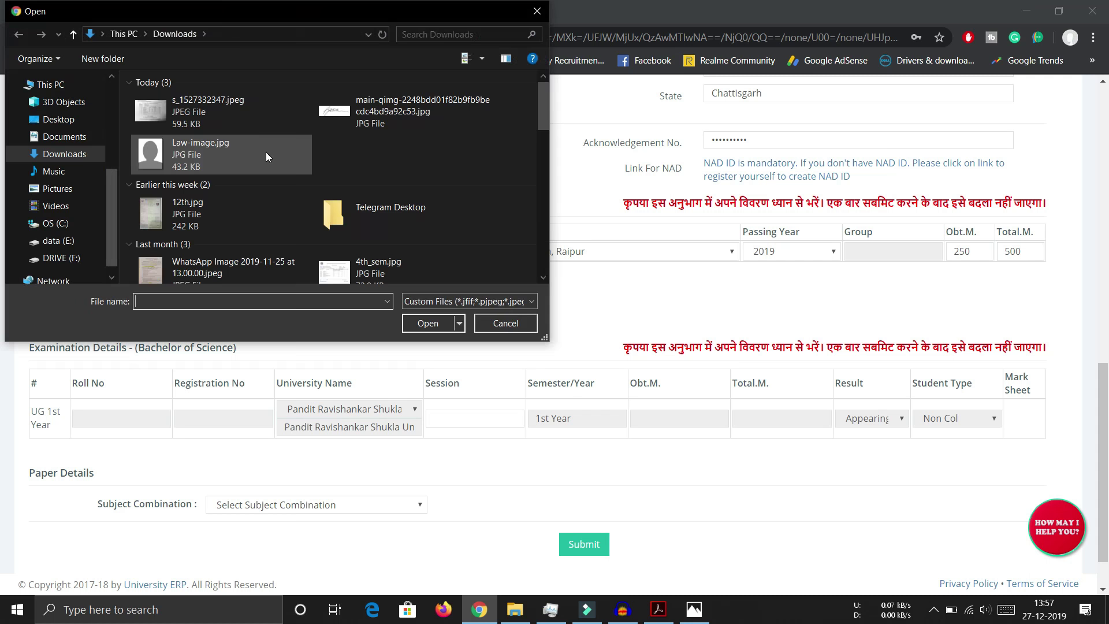
pyautogui.click(241, 103)
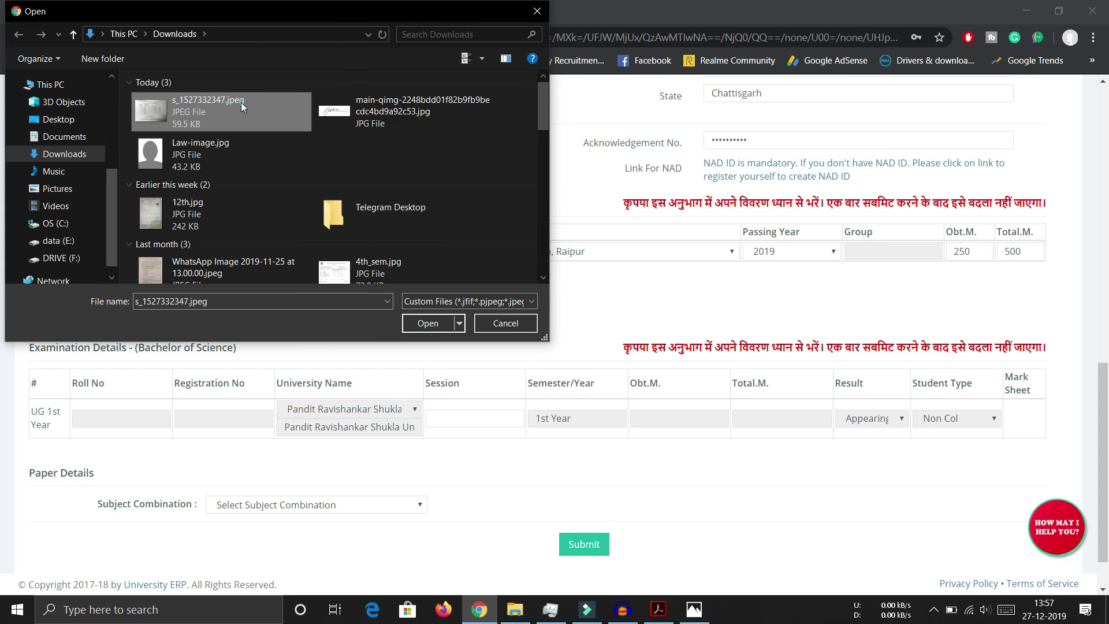
pyautogui.click(428, 323)
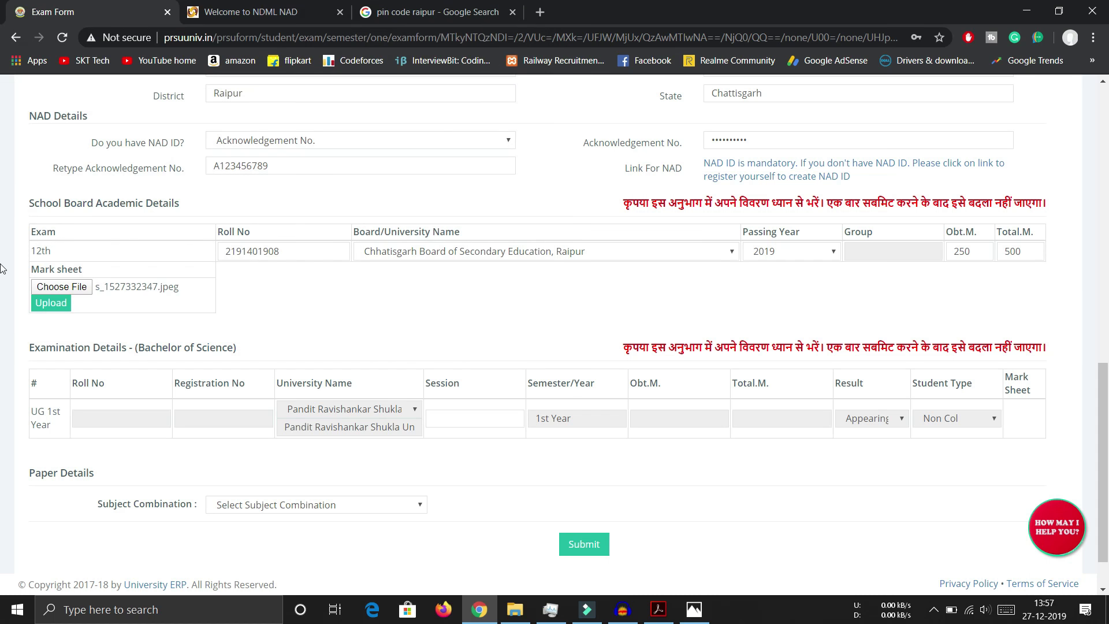
pyautogui.click(51, 305)
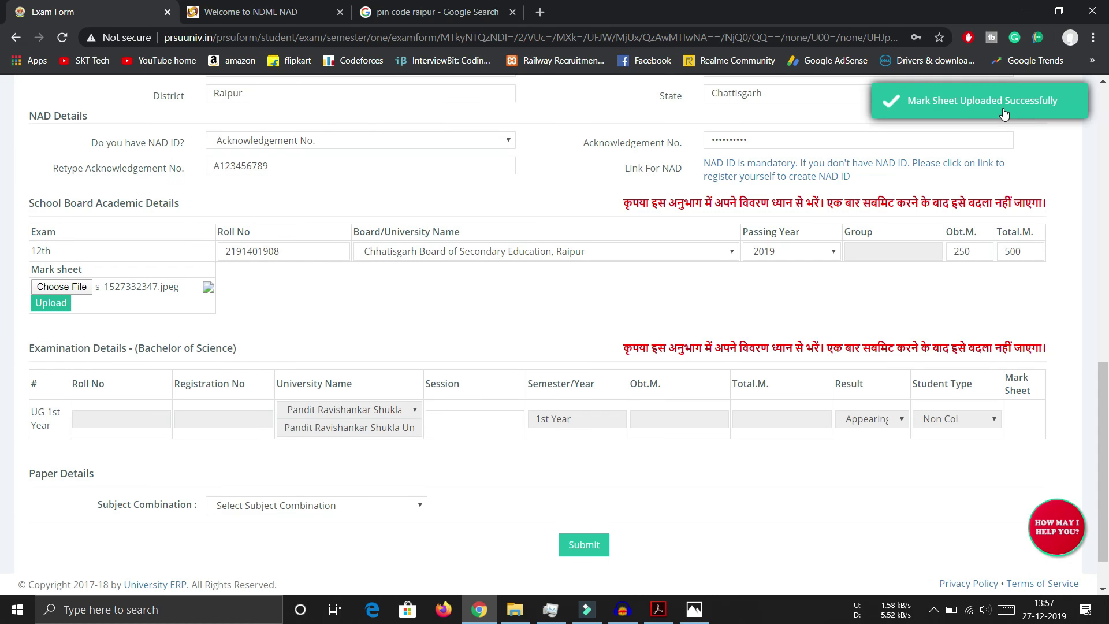
pyautogui.click(496, 329)
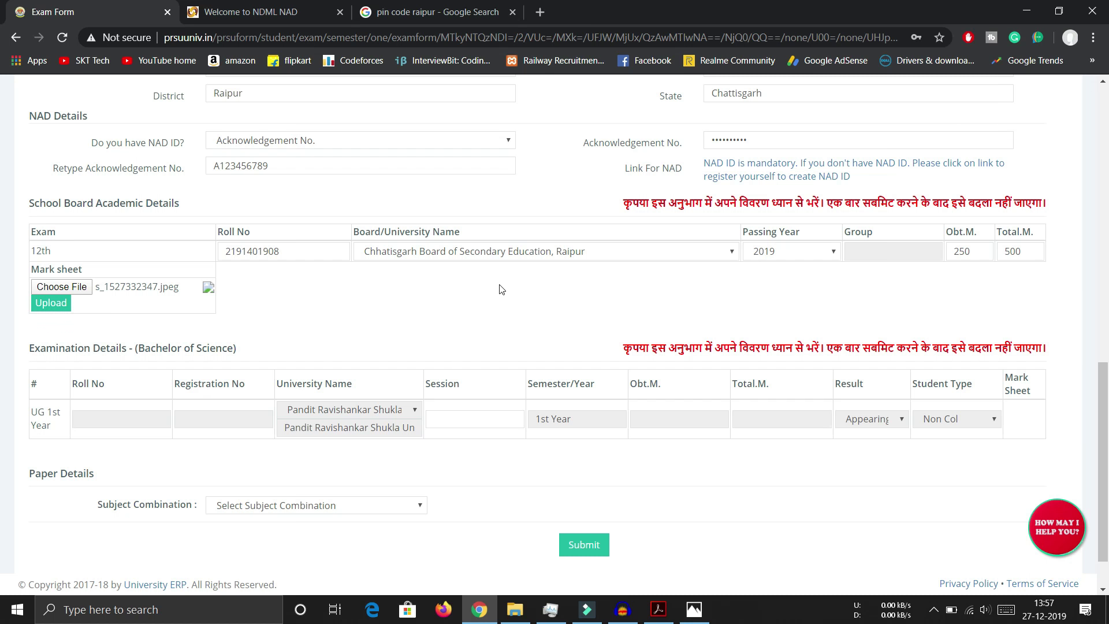
pyautogui.scroll(-1, 514, 287)
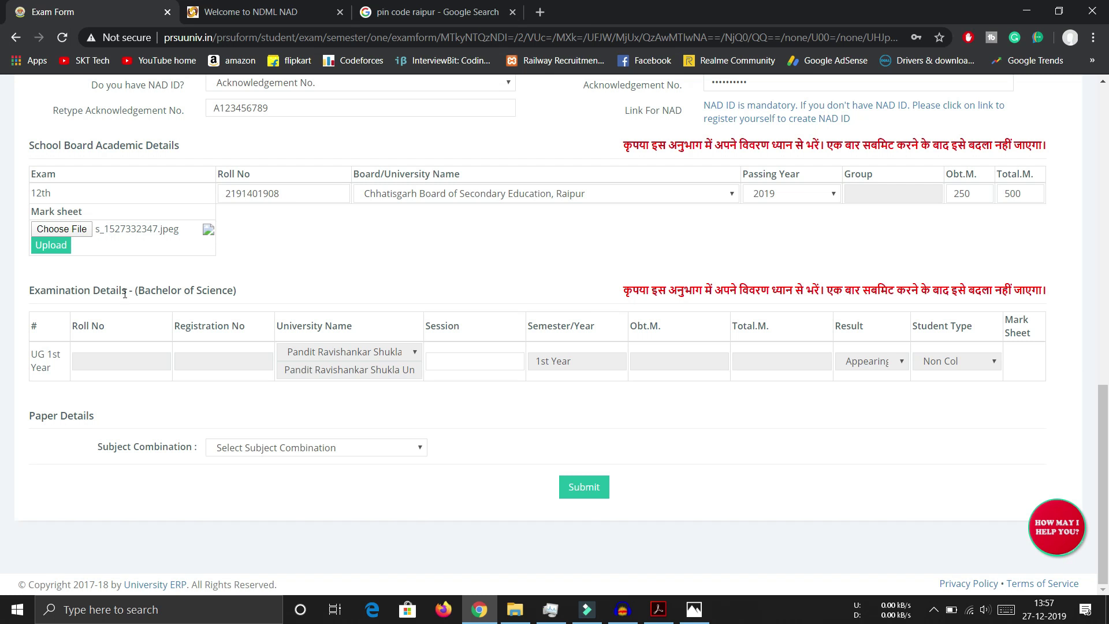
# Correct the session to 2019-20, submit the form, and acknowledge 'Data Saved Successfully!'.
pyautogui.moveTo(136, 290); pyautogui.dragTo(237, 291)
pyautogui.click(383, 272)
pyautogui.click(411, 449)
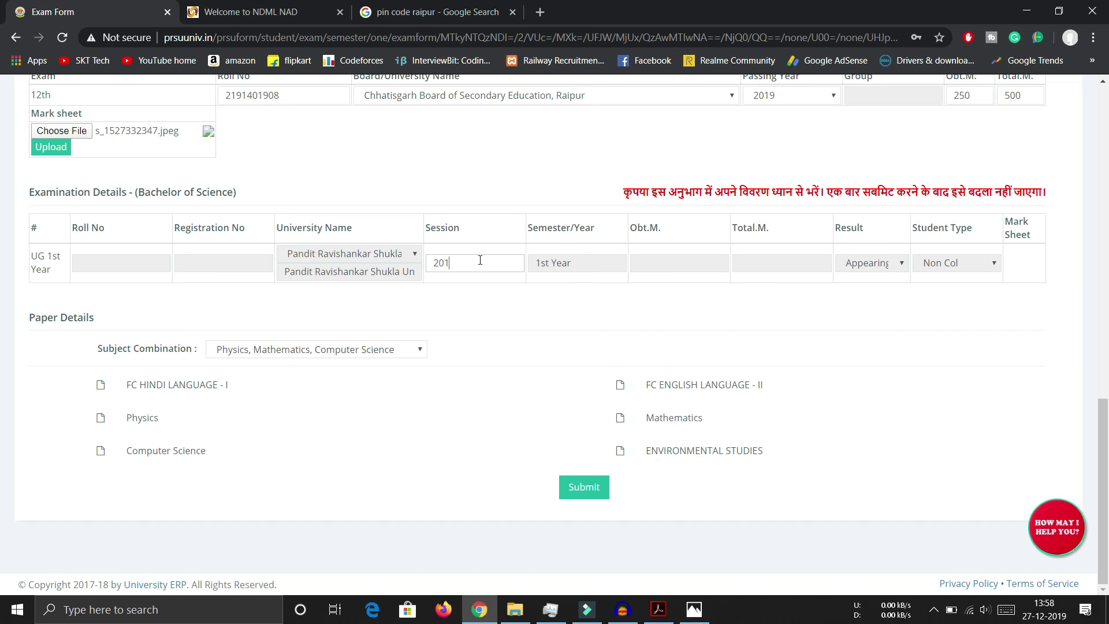
pyautogui.write('9')
pyautogui.press('BackSpace')
pyautogui.press('BackSpace')
pyautogui.write('19-20')
pyautogui.click(546, 328)
pyautogui.click(581, 496)
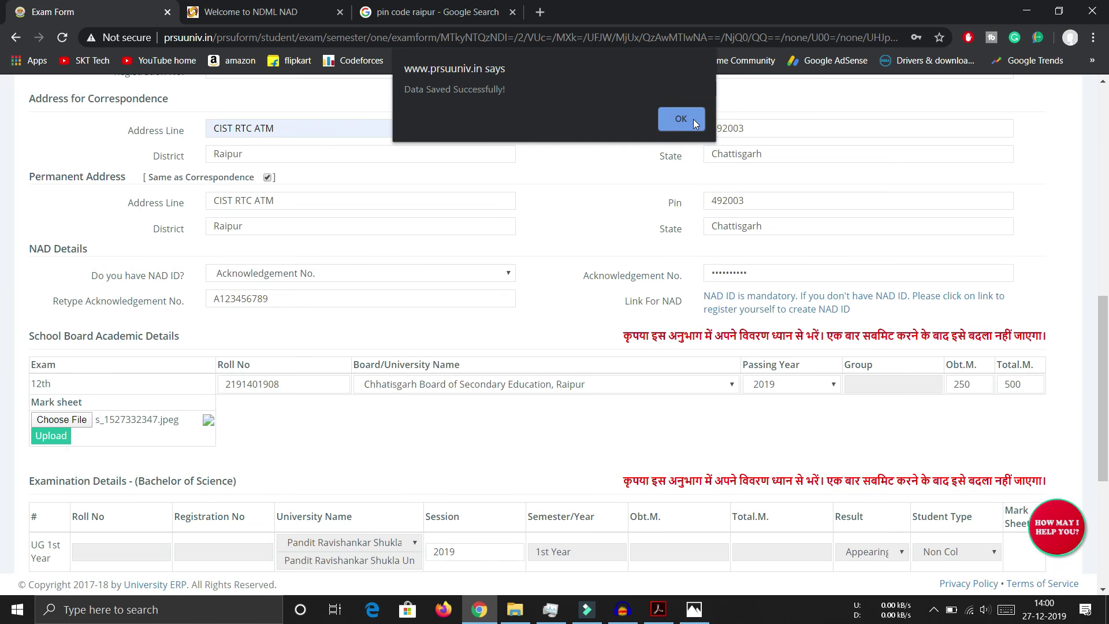
pyautogui.click(693, 119)
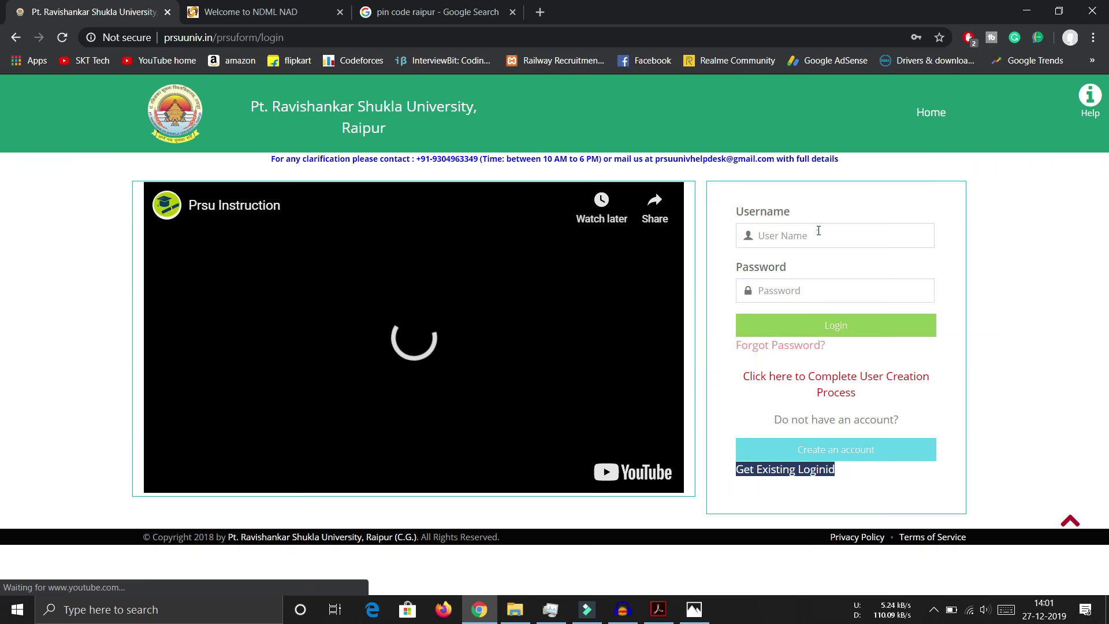
# Log in with the saved credentials and continue with the existing examination form.
pyautogui.click(820, 231)
pyautogui.click(808, 270)
pyautogui.press('Return')
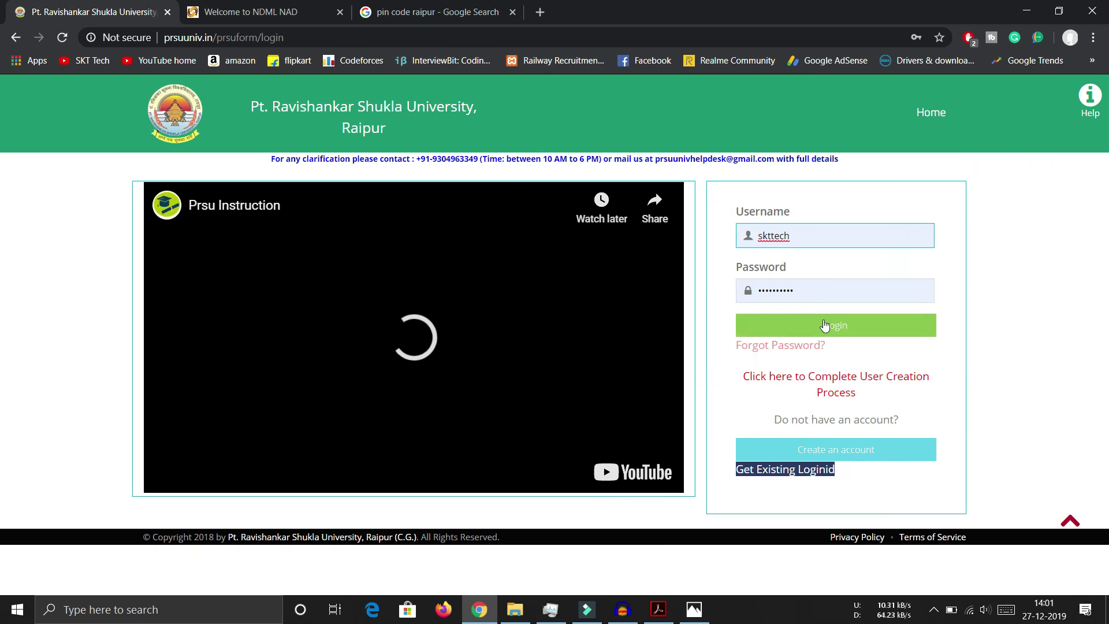
pyautogui.click(461, 326)
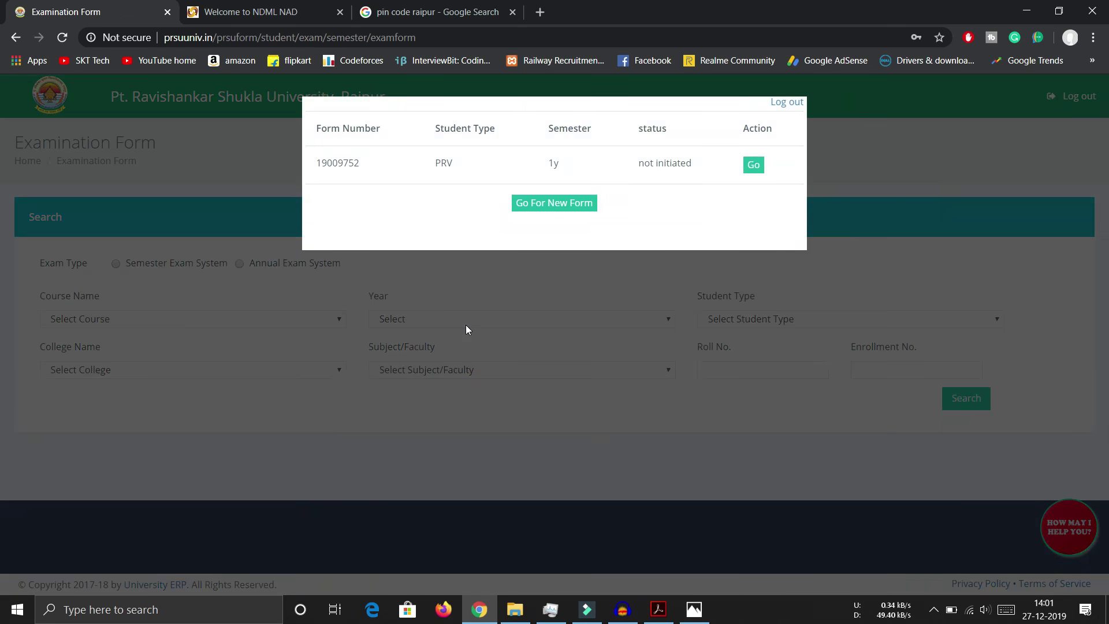
pyautogui.click(753, 167)
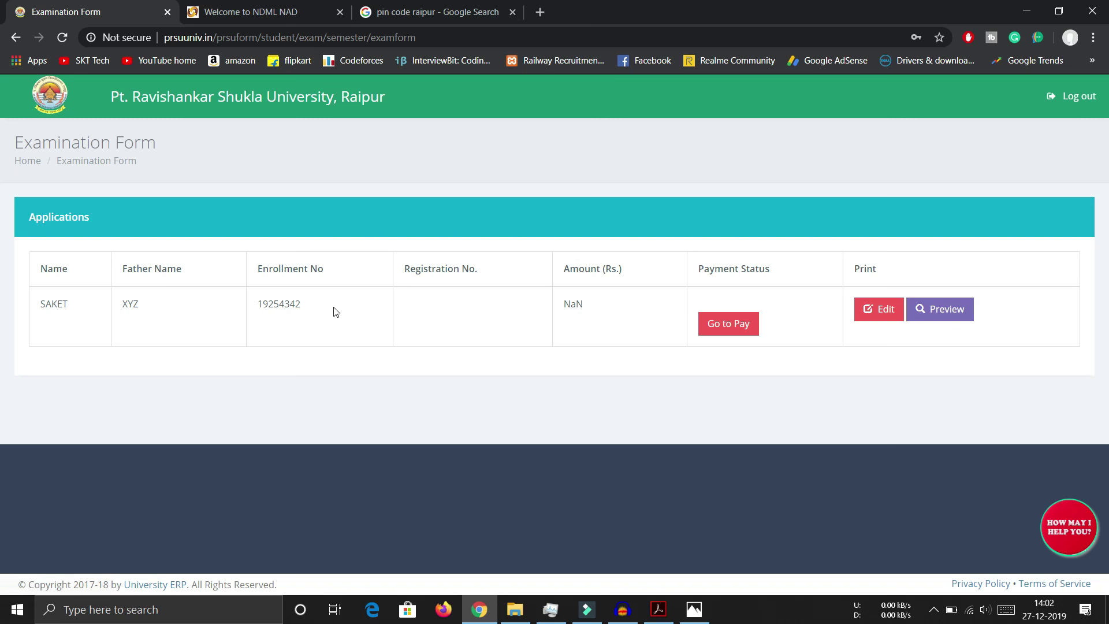
# Check the application's print preview, cancel it, and reopen the form with Edit.
pyautogui.moveTo(314, 303); pyautogui.dragTo(240, 309)
pyautogui.click(286, 337)
pyautogui.click(931, 313)
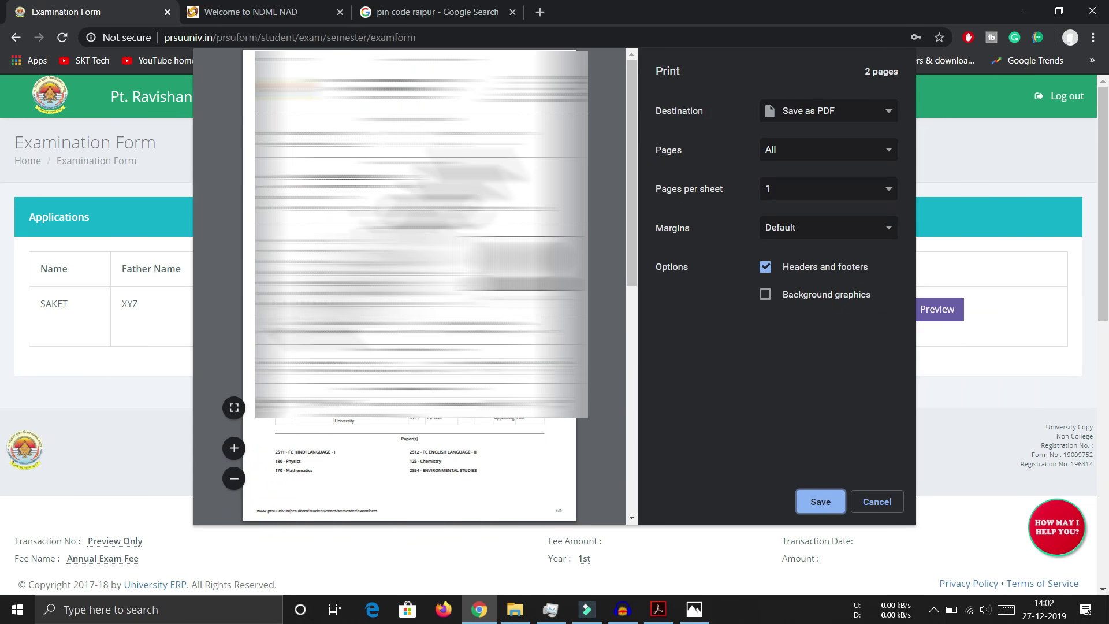
pyautogui.scroll(-5, 415, 286)
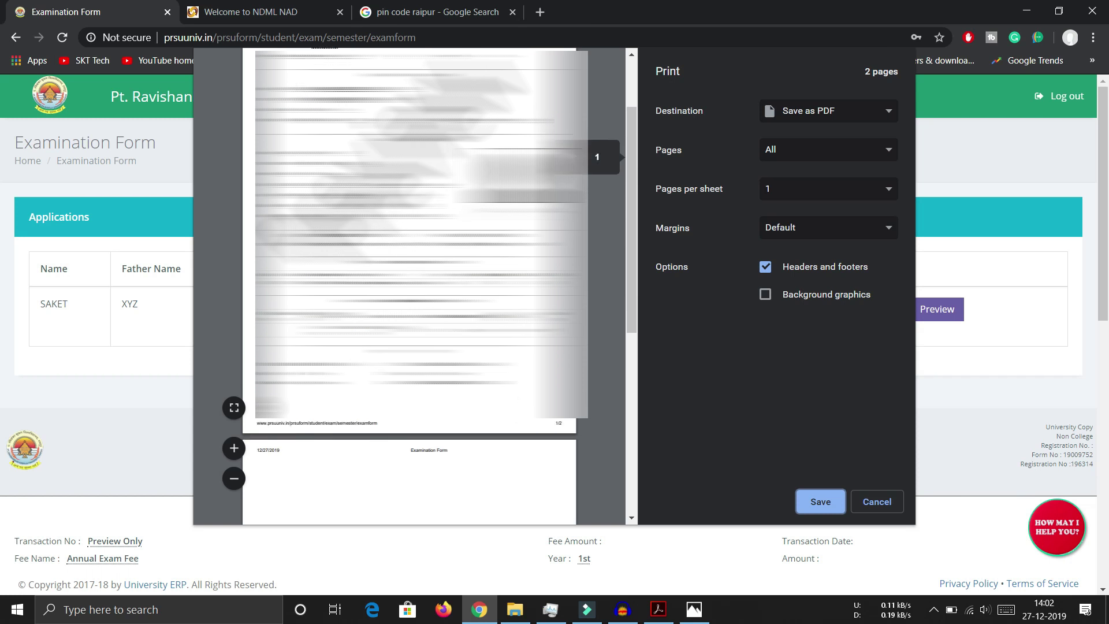
pyautogui.scroll(5, 415, 286)
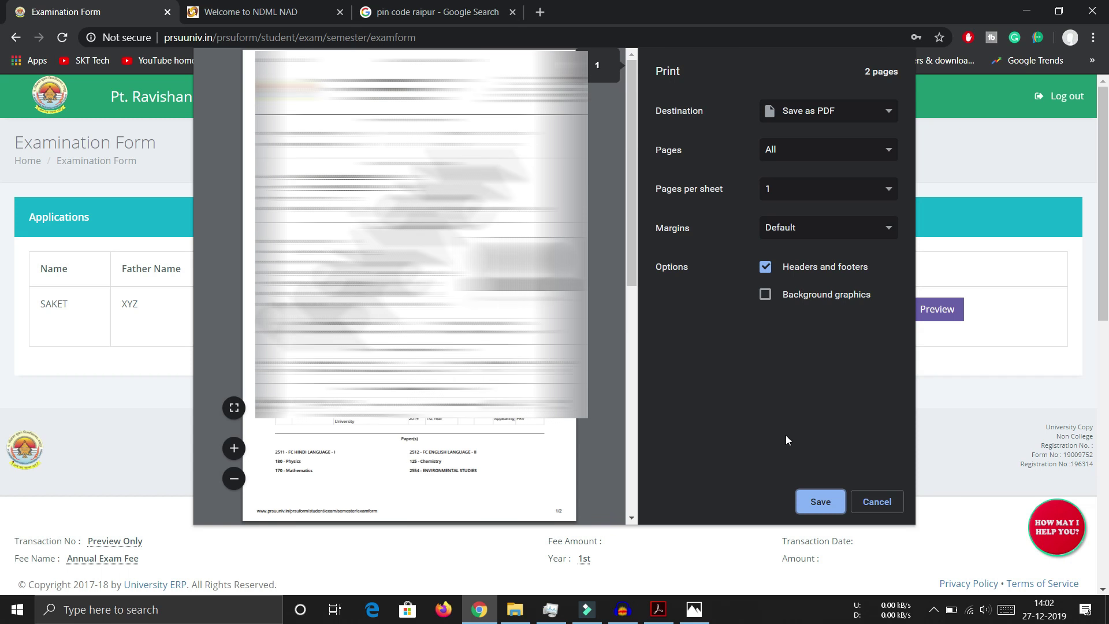
pyautogui.click(877, 501)
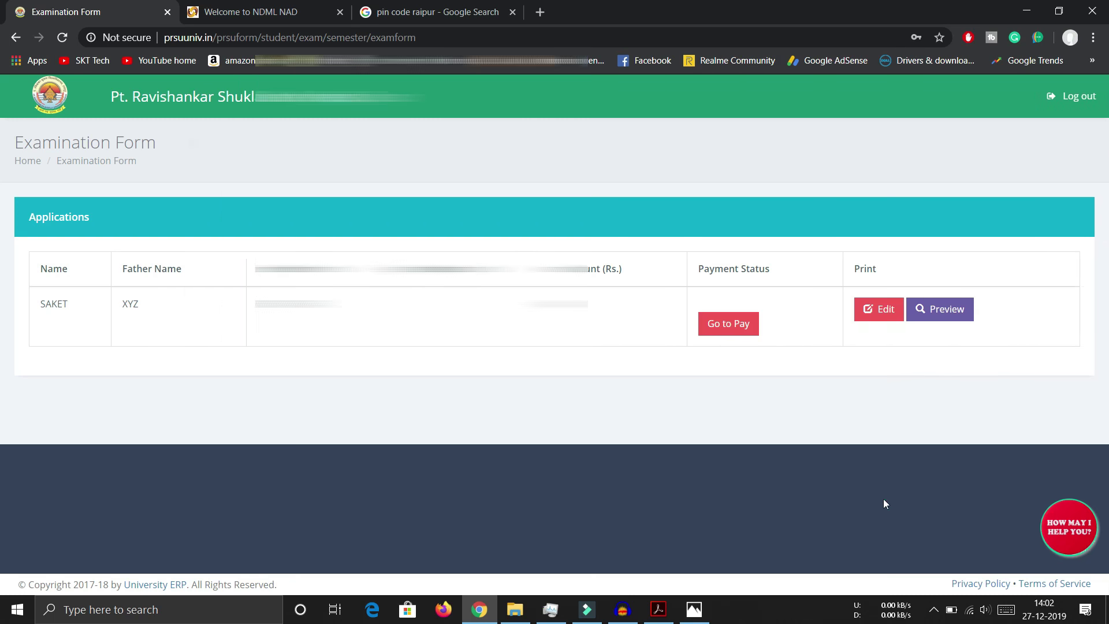
pyautogui.click(873, 310)
# Choose 'Physics, Chemistry, Mathematics' as the subject combination.
pyautogui.scroll(-10, 615, 316)
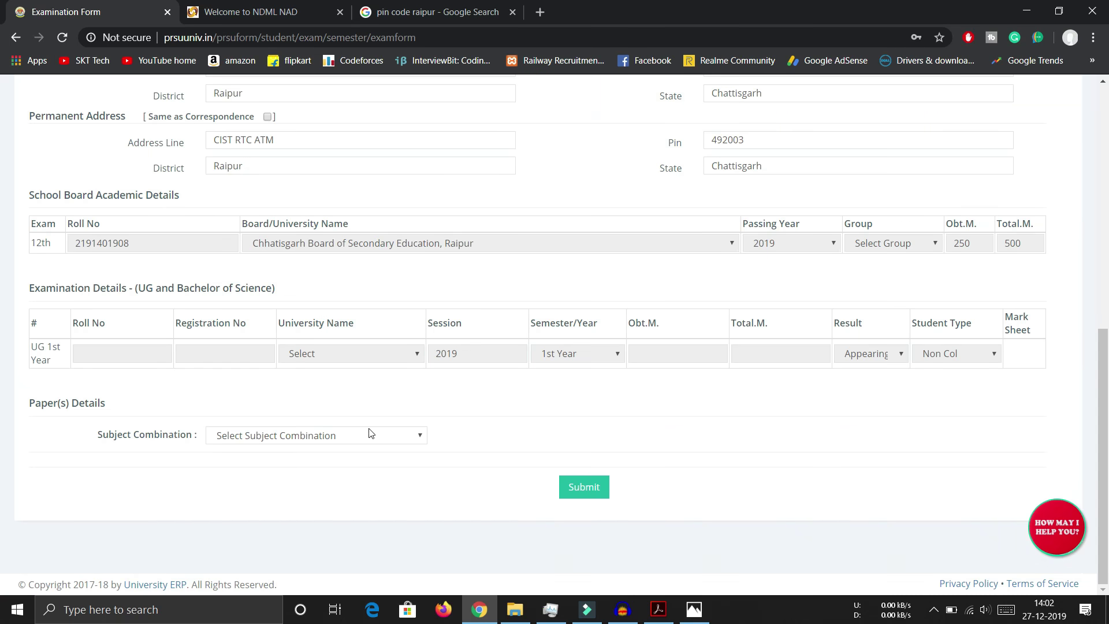
pyautogui.click(374, 442)
pyautogui.click(358, 193)
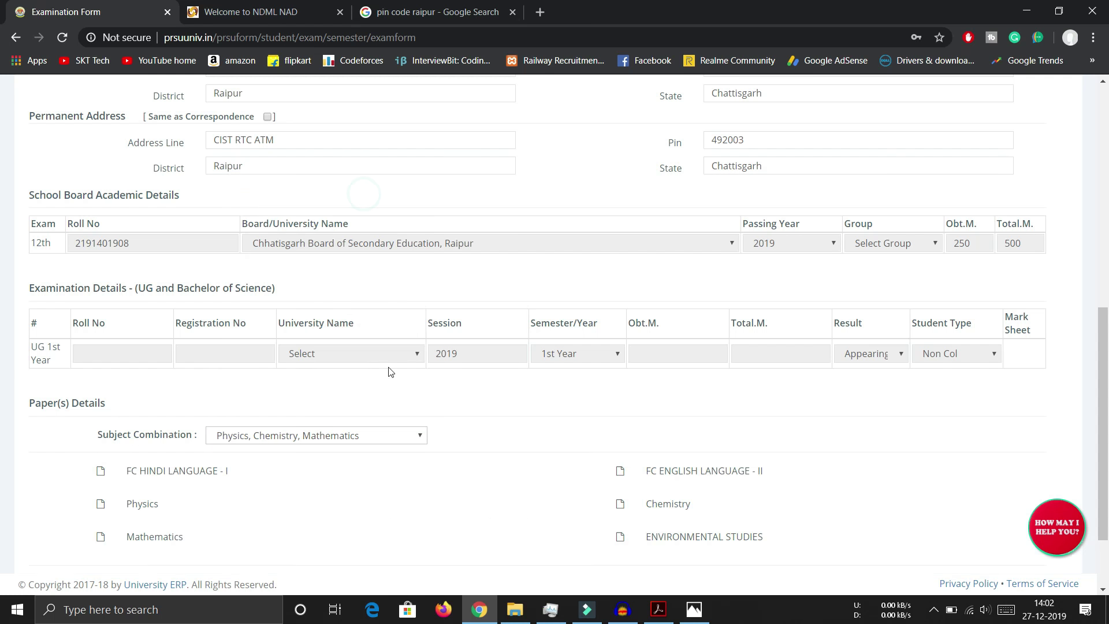
pyautogui.scroll(-2, 378, 376)
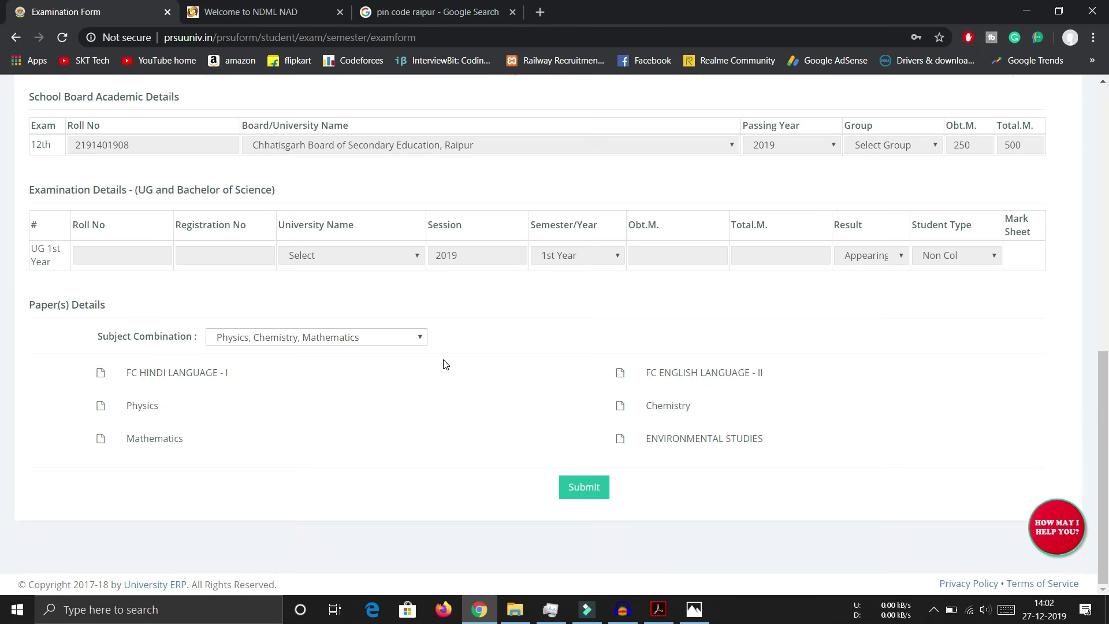
# Submit the updated form and dismiss Chrome's Save password bubble.
pyautogui.click(575, 490)
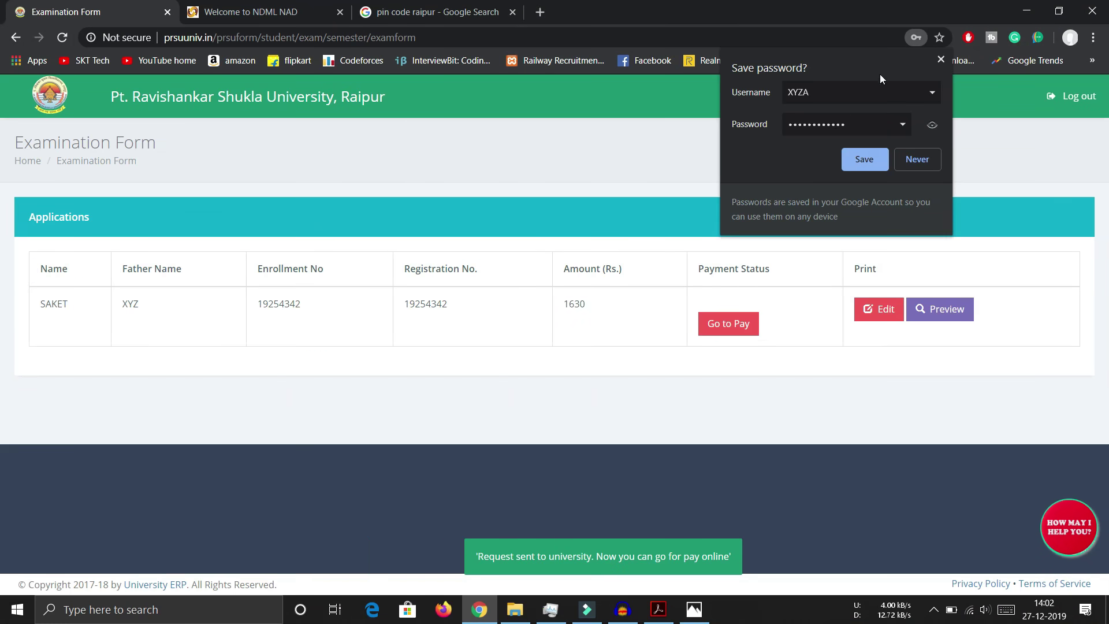
pyautogui.click(83, 303)
pyautogui.click(177, 303)
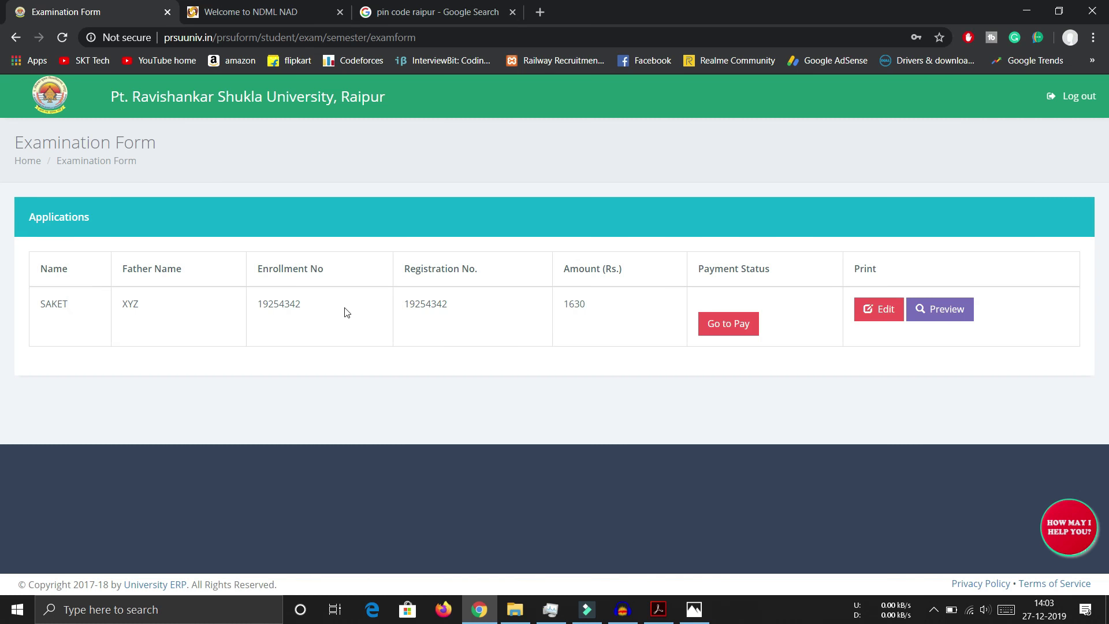
pyautogui.moveTo(284, 304); pyautogui.dragTo(339, 307)
pyautogui.moveTo(432, 304); pyautogui.dragTo(549, 317)
pyautogui.click(582, 307)
# Check the 1630 amount and proceed with Go to Pay.
pyautogui.click(584, 306)
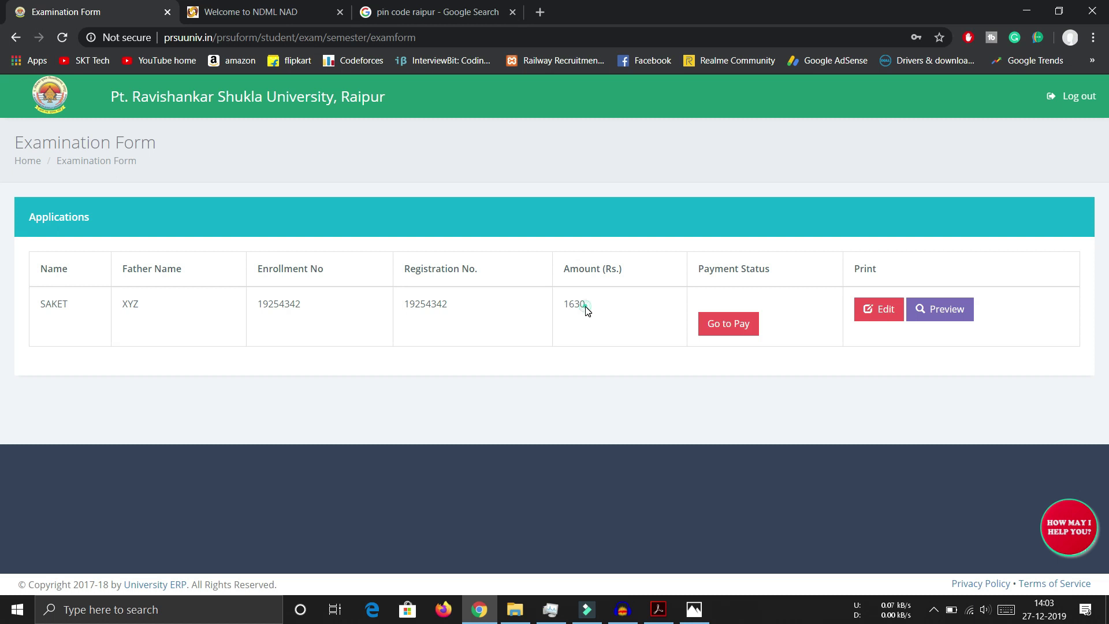
pyautogui.click(619, 314)
pyautogui.click(728, 325)
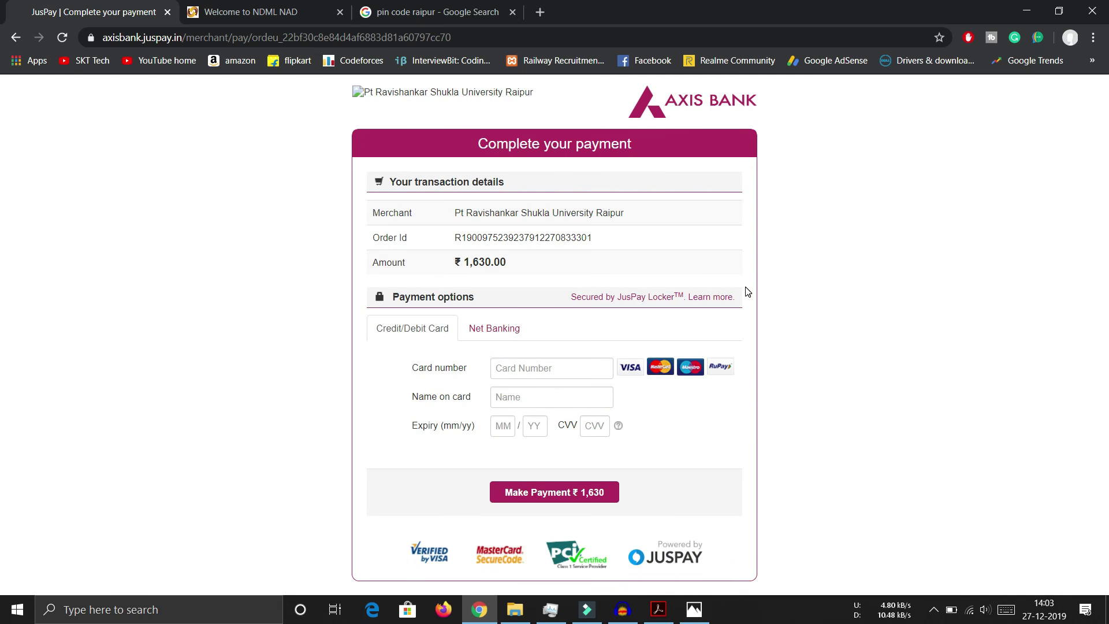
# Review the ₹1,630.00 amount and card fields, then switch to Net Banking.
pyautogui.doubleClick(507, 267)
pyautogui.moveTo(488, 264); pyautogui.dragTo(467, 263)
pyautogui.click(552, 278)
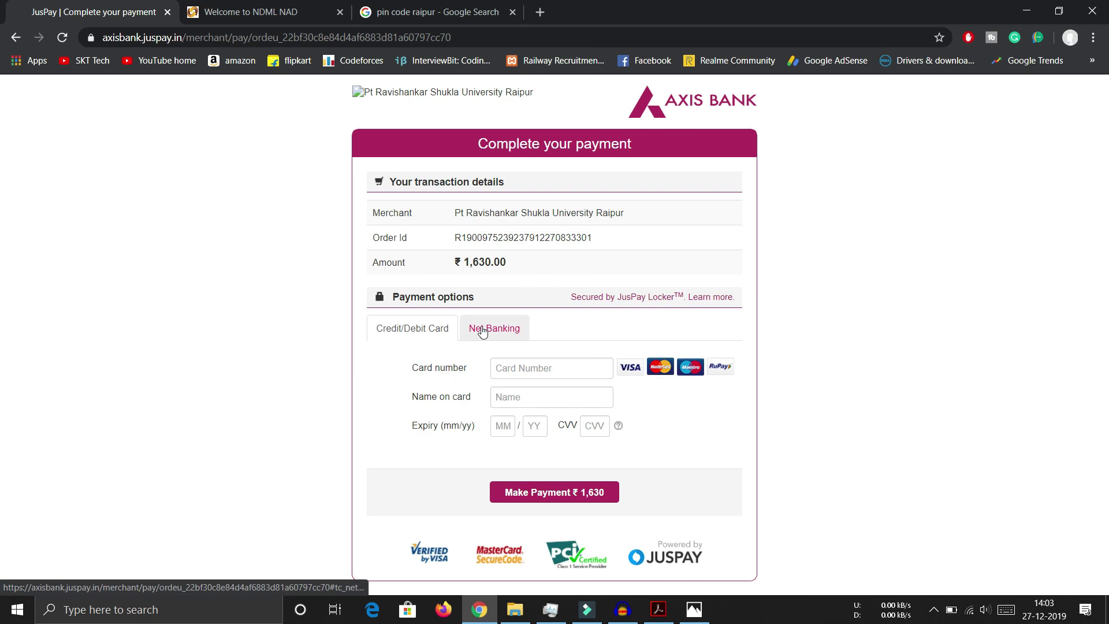
pyautogui.click(534, 364)
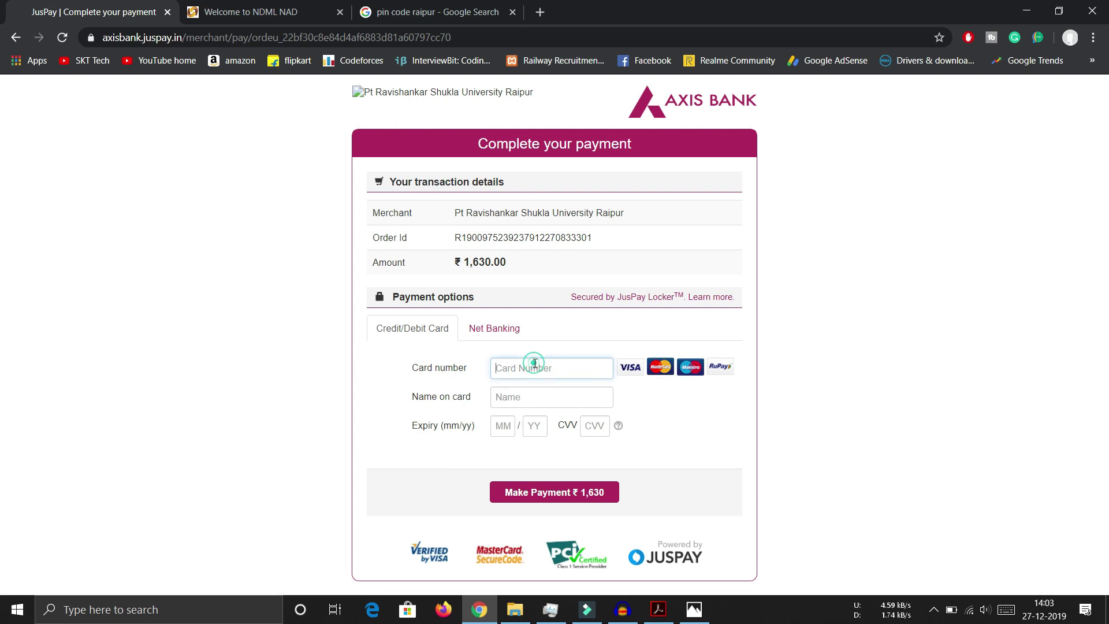
pyautogui.click(551, 397)
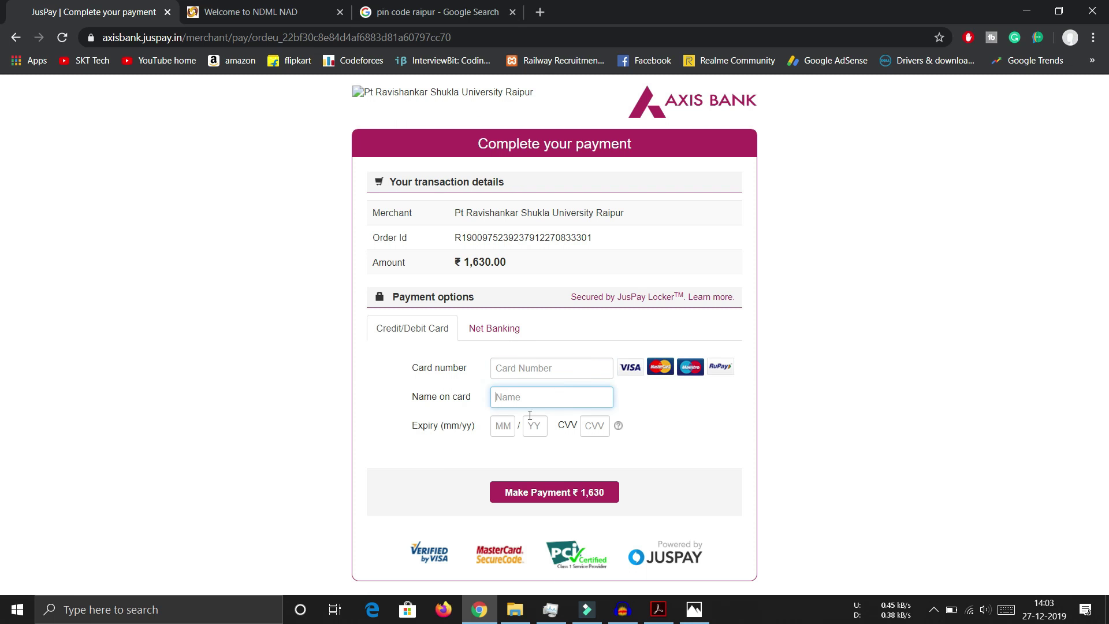
pyautogui.click(500, 427)
pyautogui.click(544, 427)
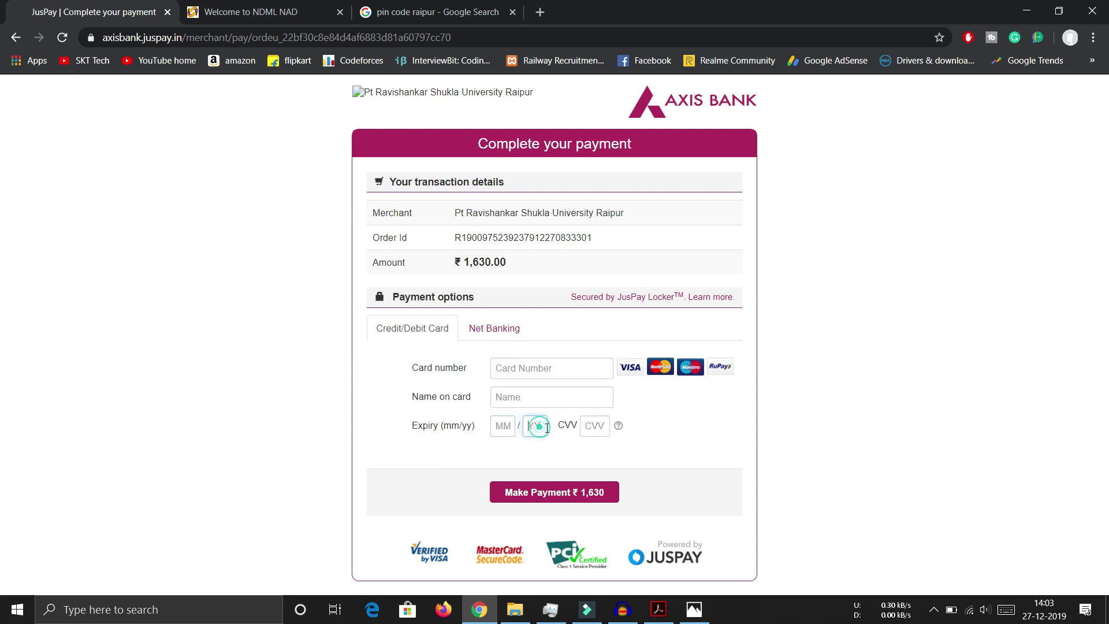
pyautogui.click(596, 429)
pyautogui.click(498, 331)
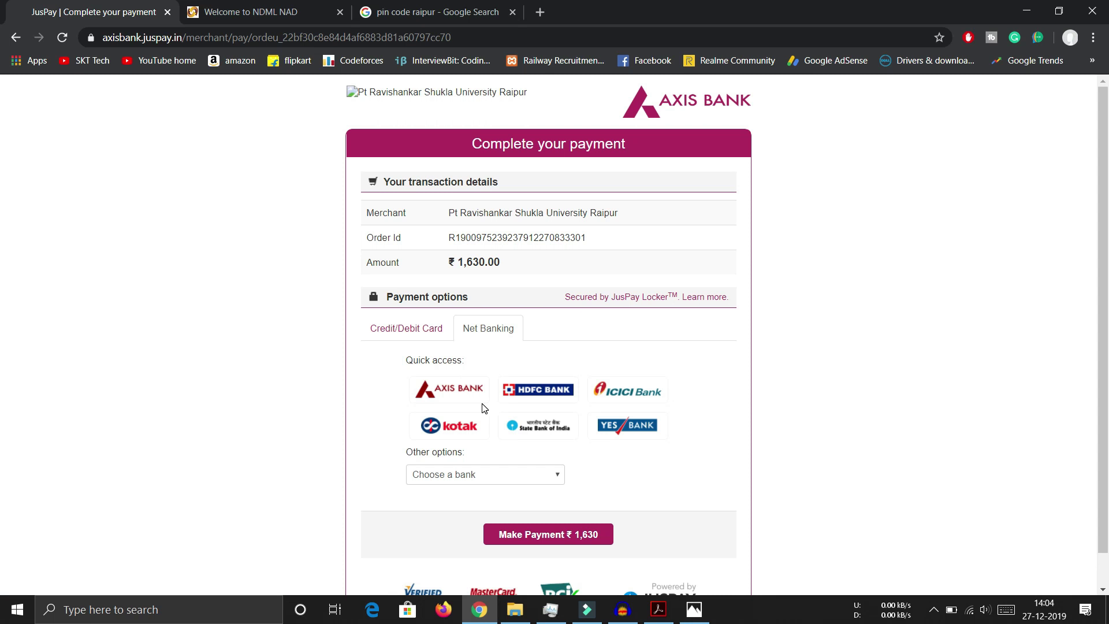
# Review the Order Id and go forward to the prsuuniv Examination Form page.
pyautogui.moveTo(592, 241); pyautogui.dragTo(349, 247)
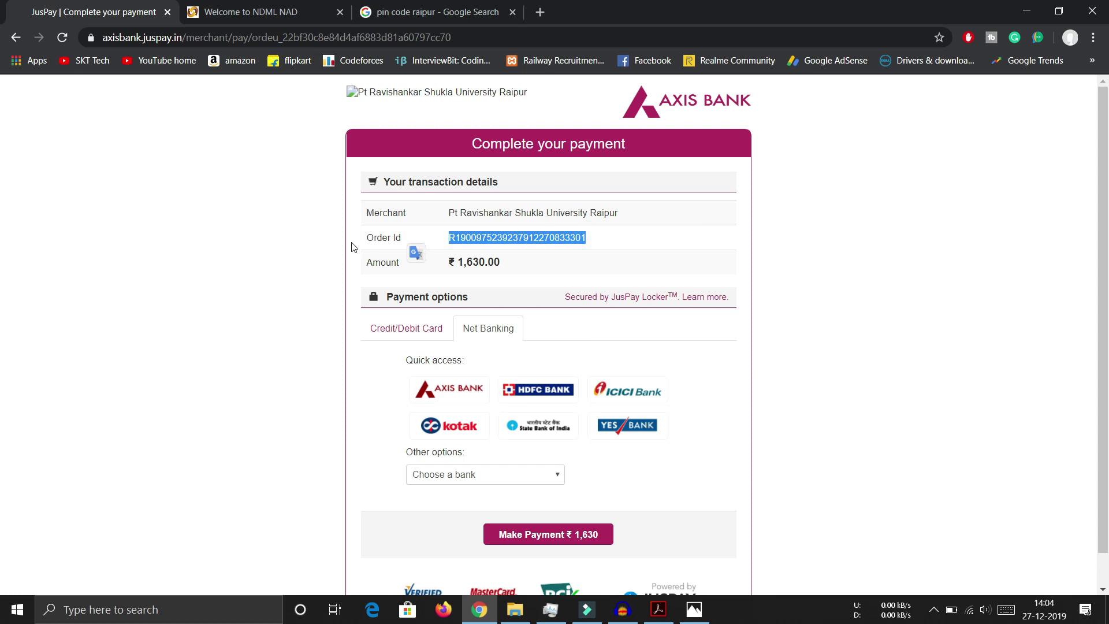
pyautogui.click(611, 215)
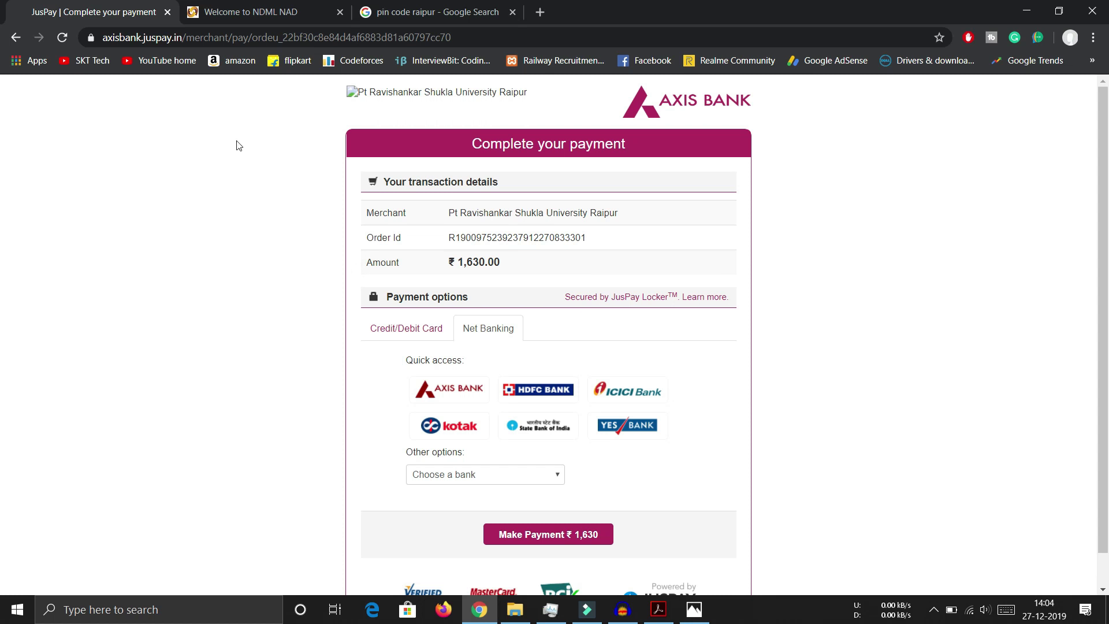
pyautogui.scroll(-1, 267, 302)
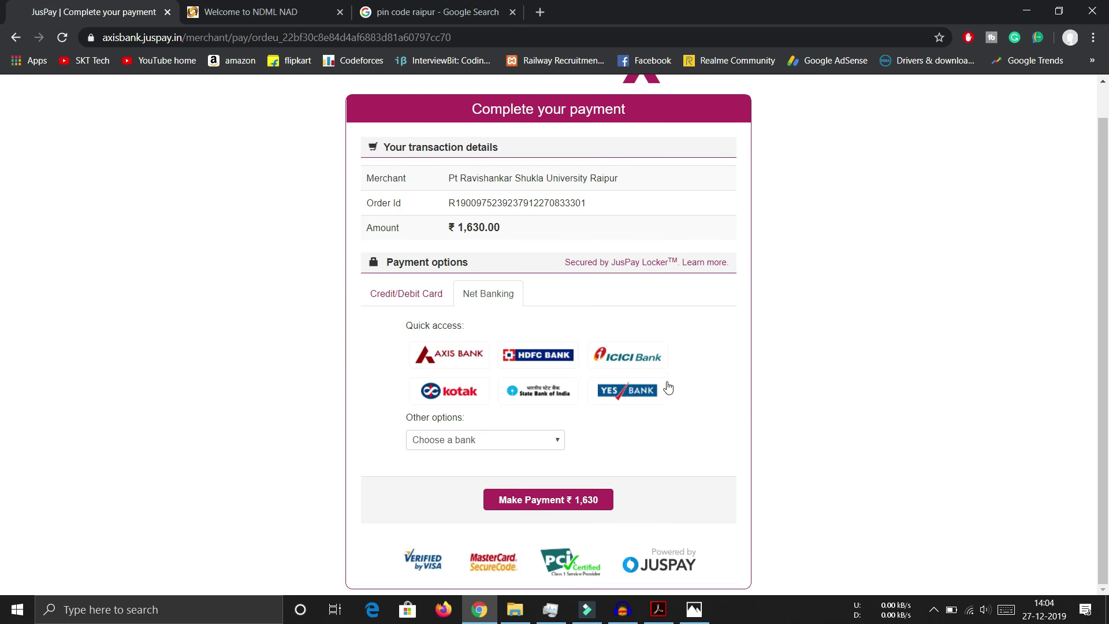
pyautogui.click(37, 37)
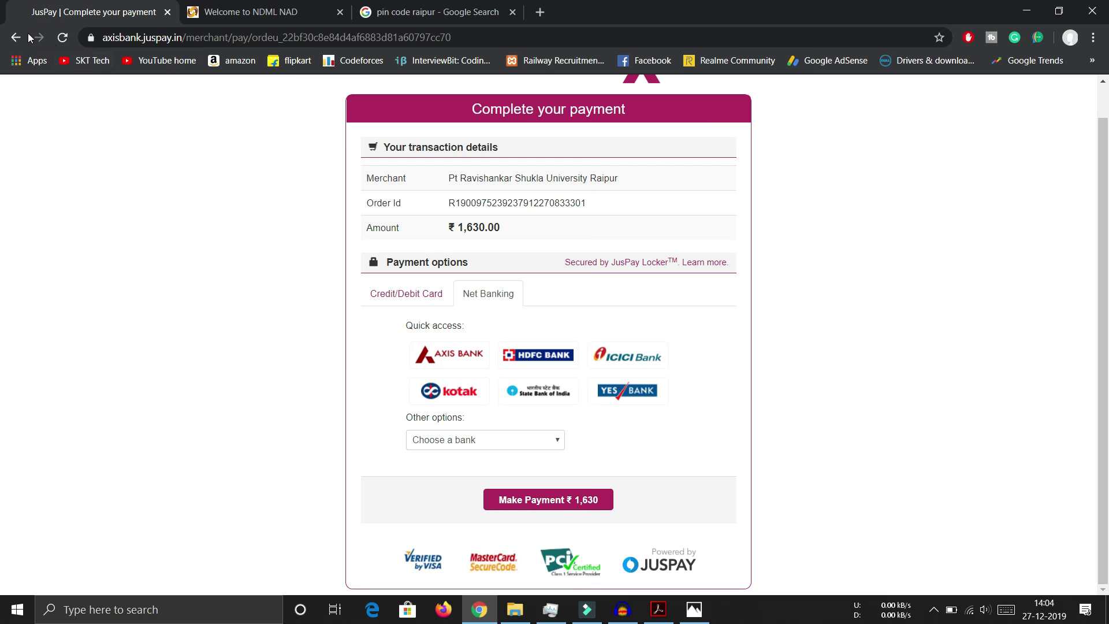